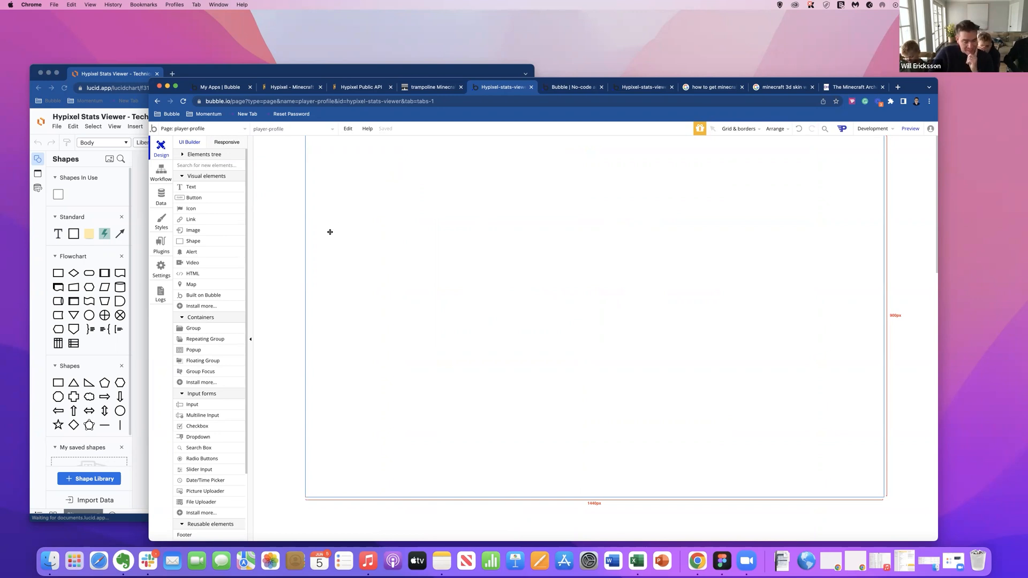
# Draw a group about 277 by 68 px at the top of the page and rename it Group Header.
pyautogui.click(203, 330)
pyautogui.moveTo(343, 152); pyautogui.dragTo(454, 182)
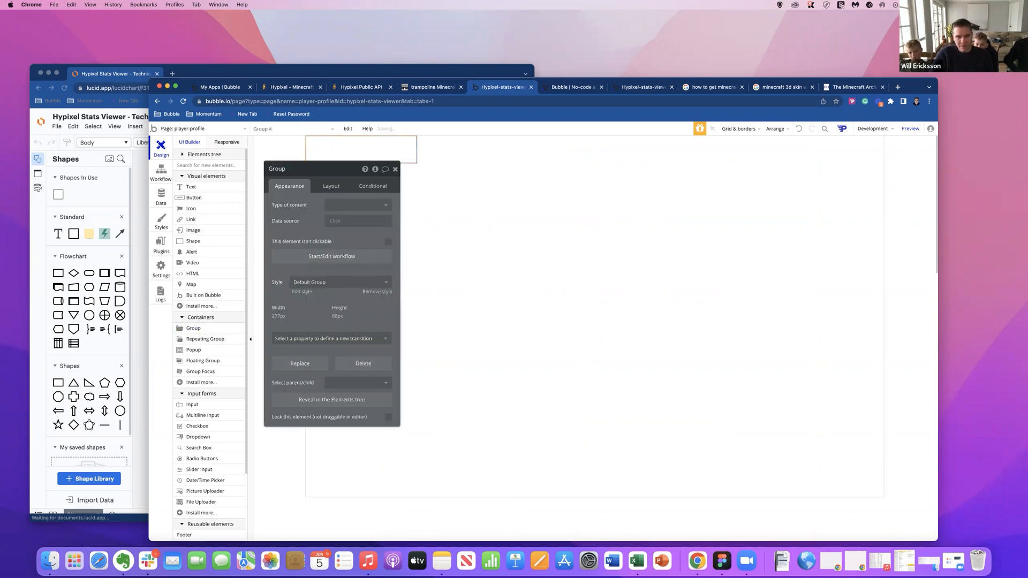
pyautogui.click(303, 223)
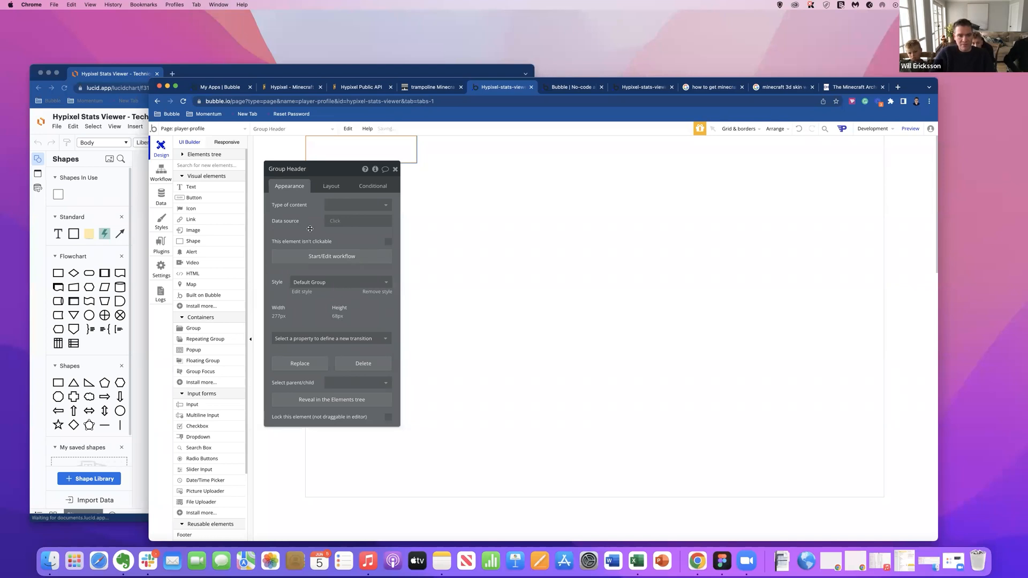
# Set the header group's container layout to Row.
pyautogui.click(333, 187)
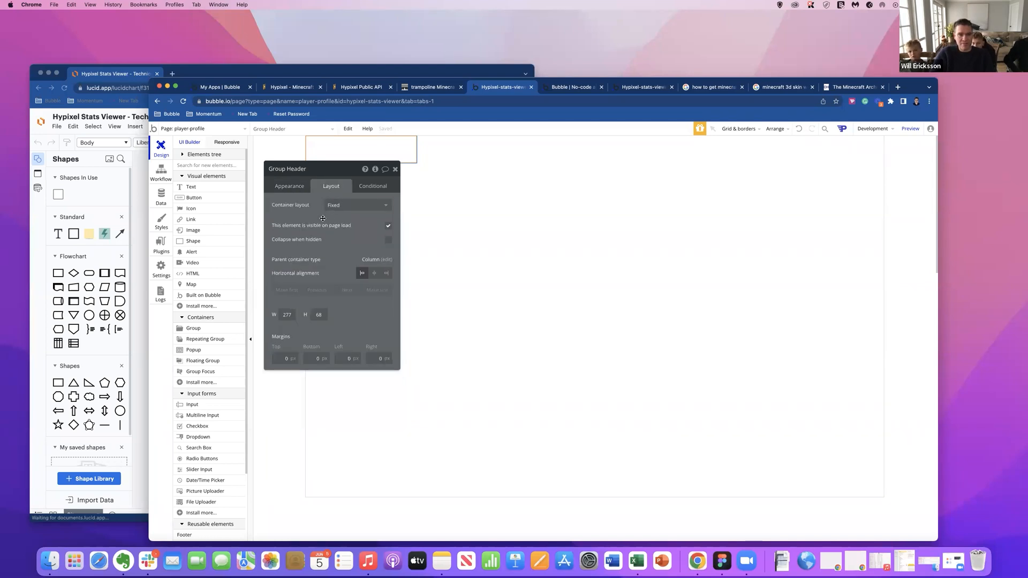
pyautogui.click(345, 206)
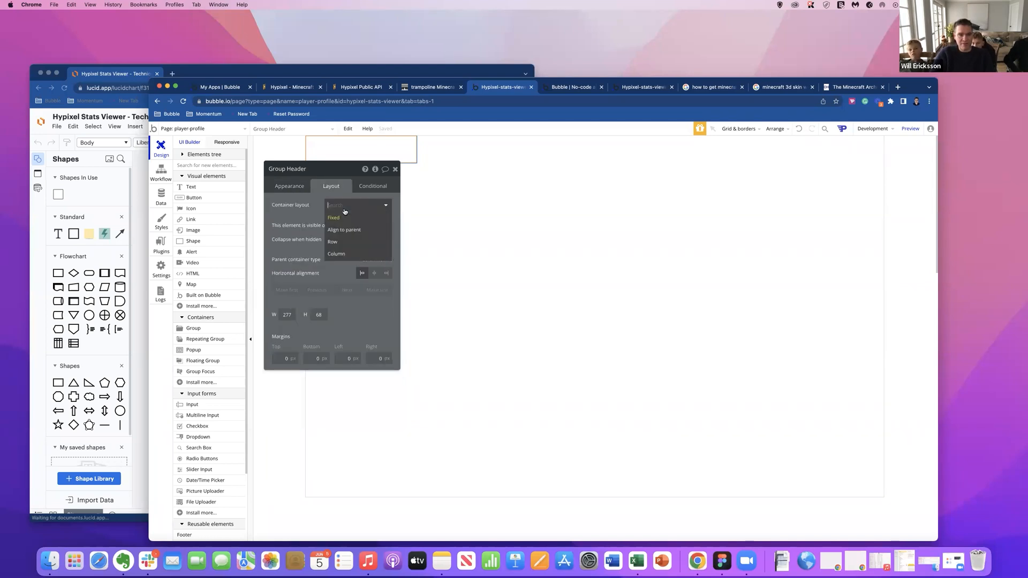
pyautogui.click(350, 241)
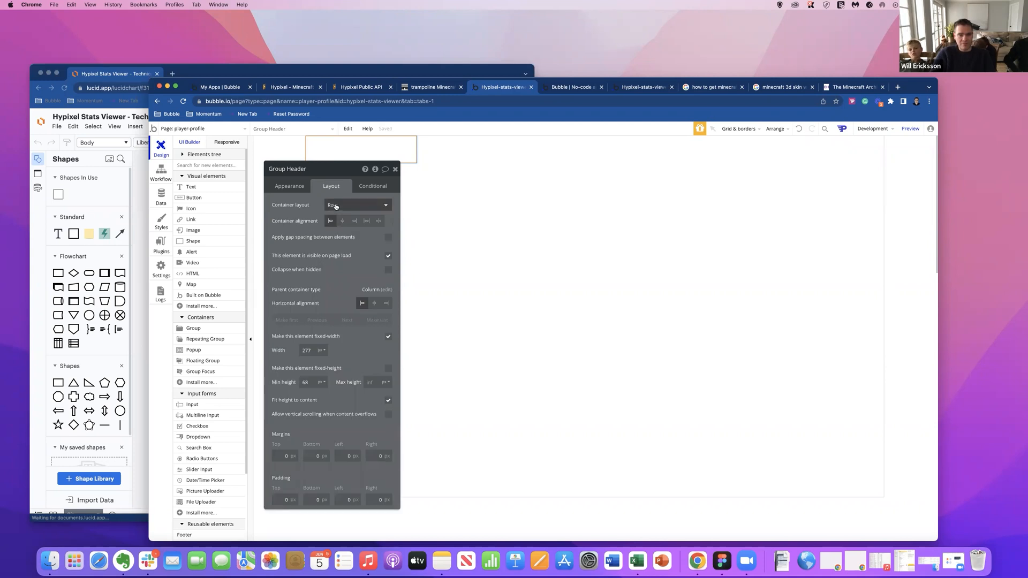
# Make the header group's width flexible and give it a fixed height of 80 px.
pyautogui.click(388, 336)
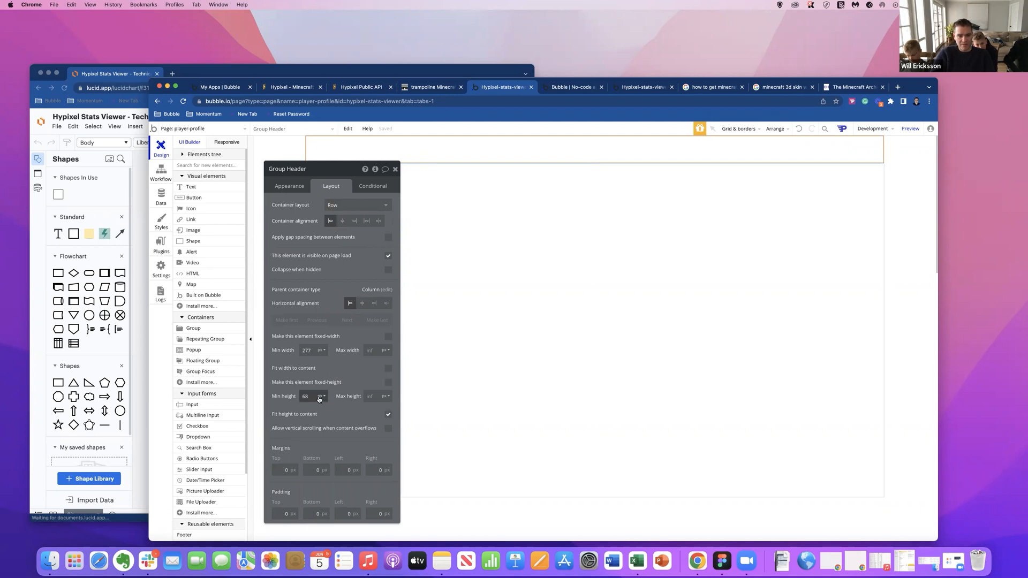
pyautogui.click(388, 382)
pyautogui.moveTo(326, 396); pyautogui.dragTo(285, 396)
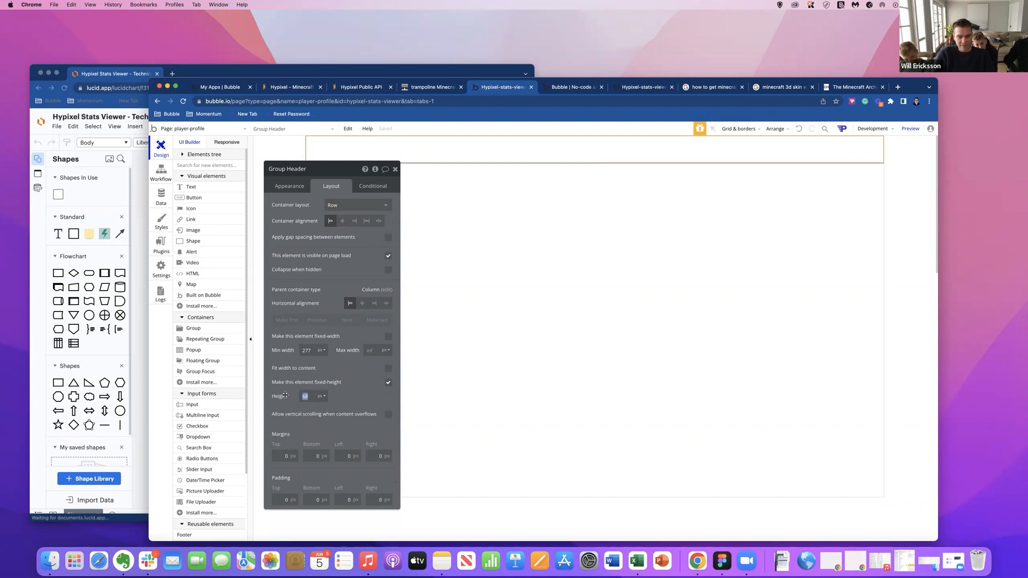
pyautogui.press('Return')
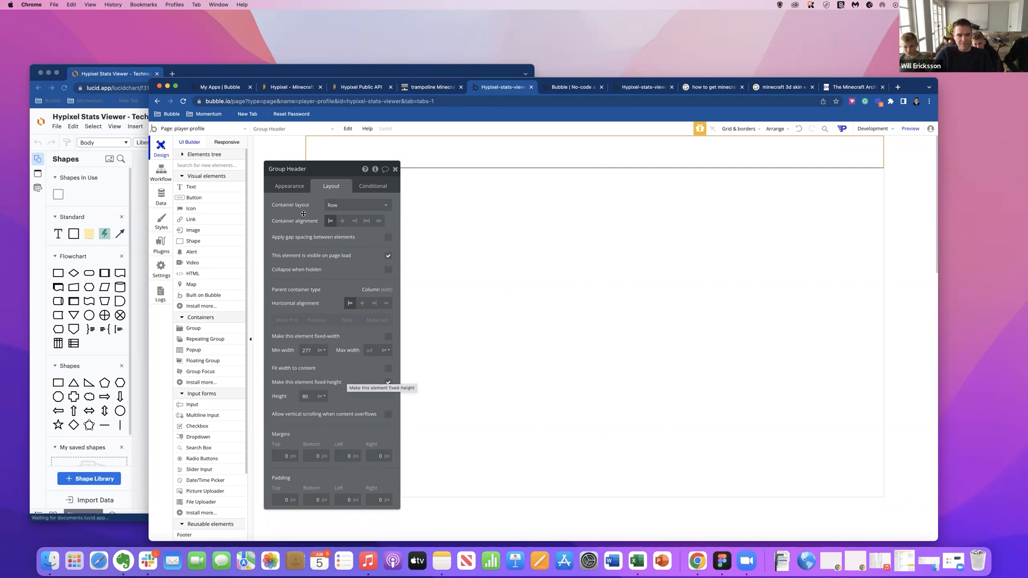
# Detach the default style from the header group and set its background style to Gradient.
pyautogui.click(287, 187)
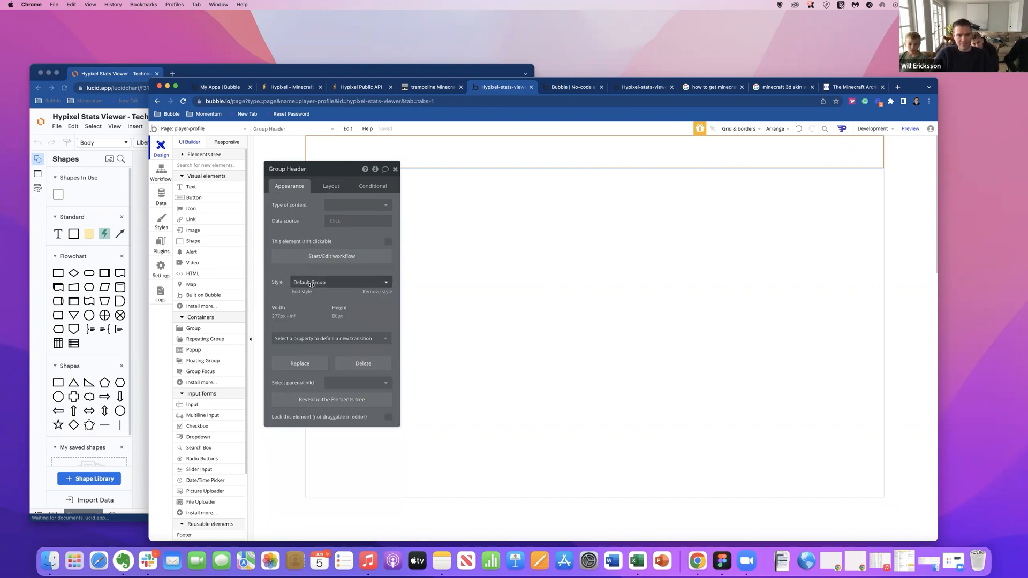
pyautogui.click(375, 292)
pyautogui.click(356, 306)
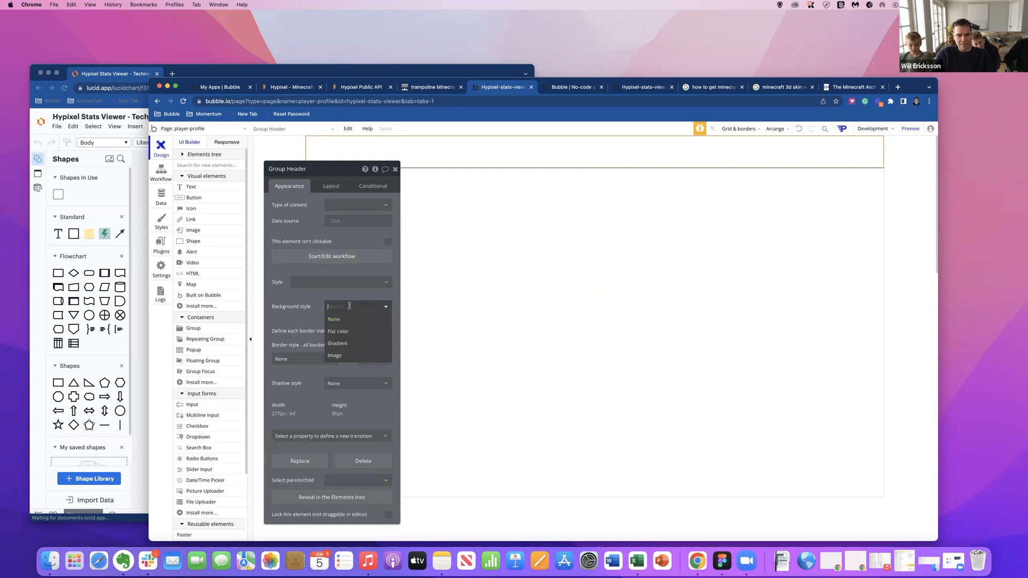
pyautogui.click(350, 331)
pyautogui.click(355, 307)
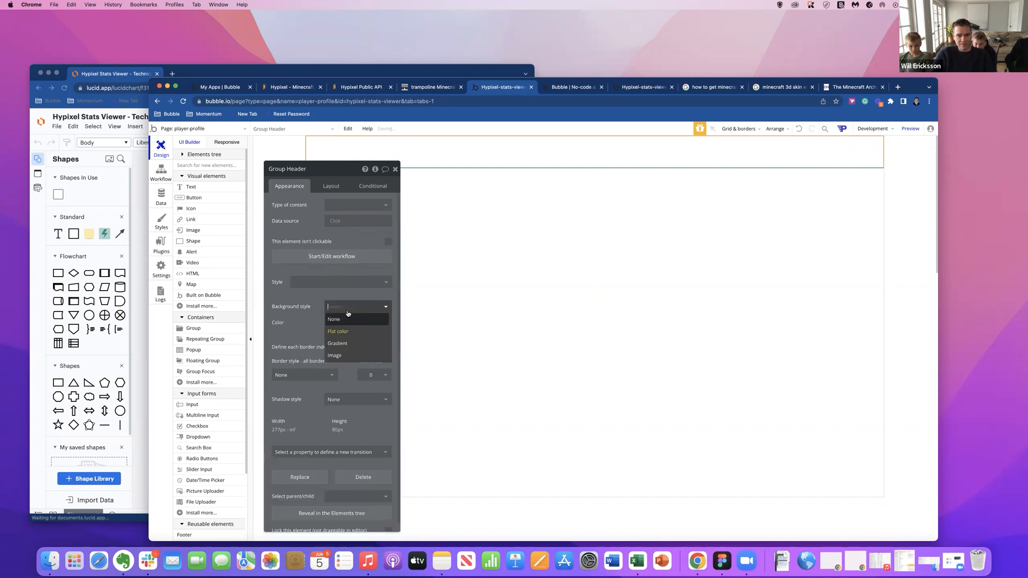
pyautogui.click(342, 343)
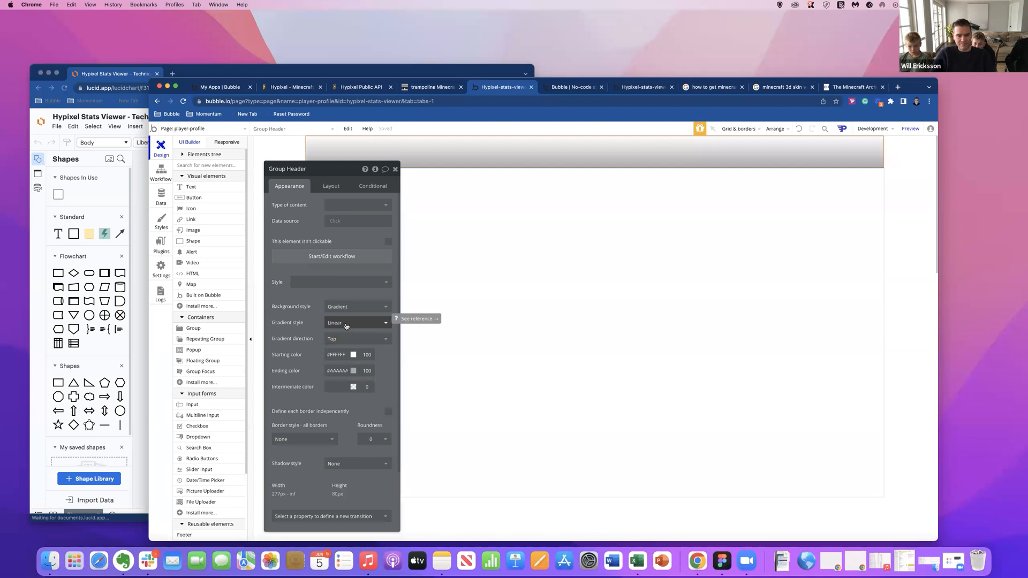
# Set the direction of the header group's linear gradient to Right.
pyautogui.click(347, 338)
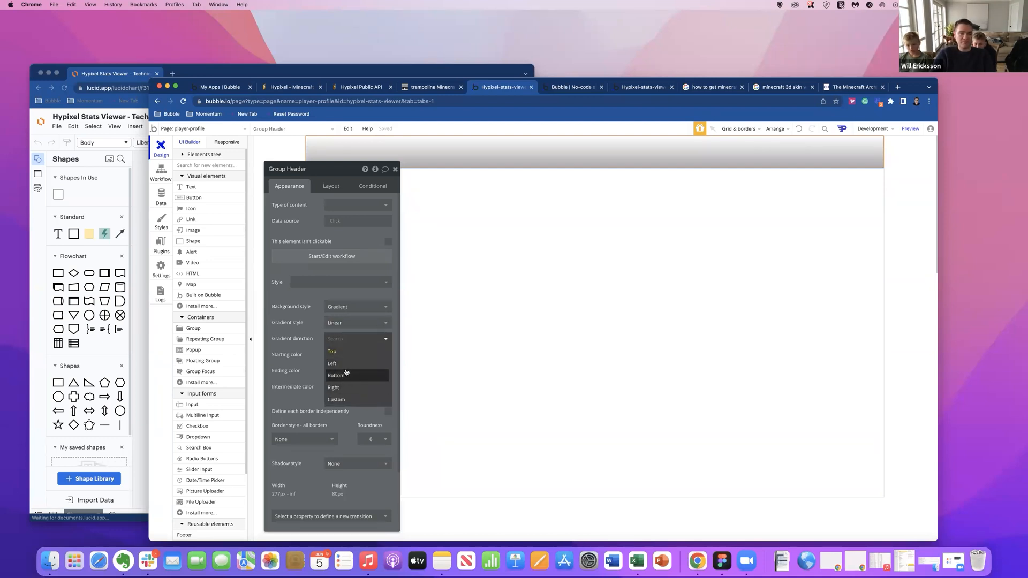
pyautogui.click(346, 364)
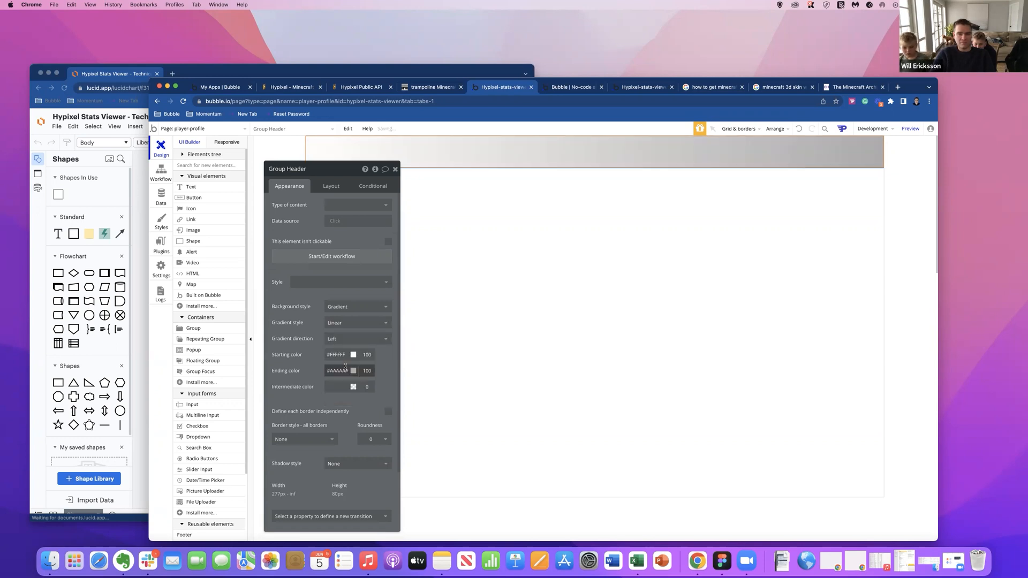
pyautogui.click(346, 369)
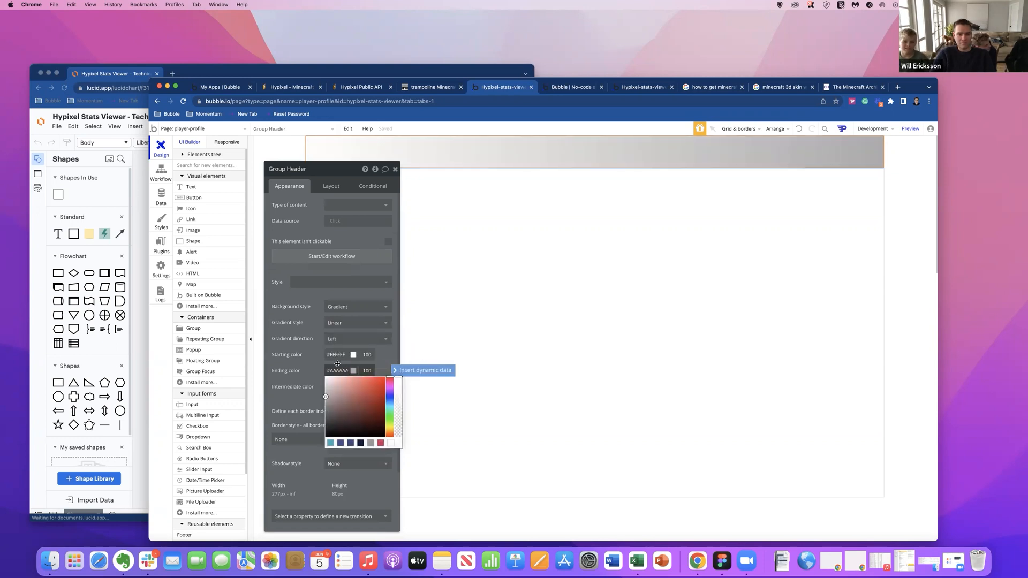
pyautogui.click(334, 348)
pyautogui.click(336, 340)
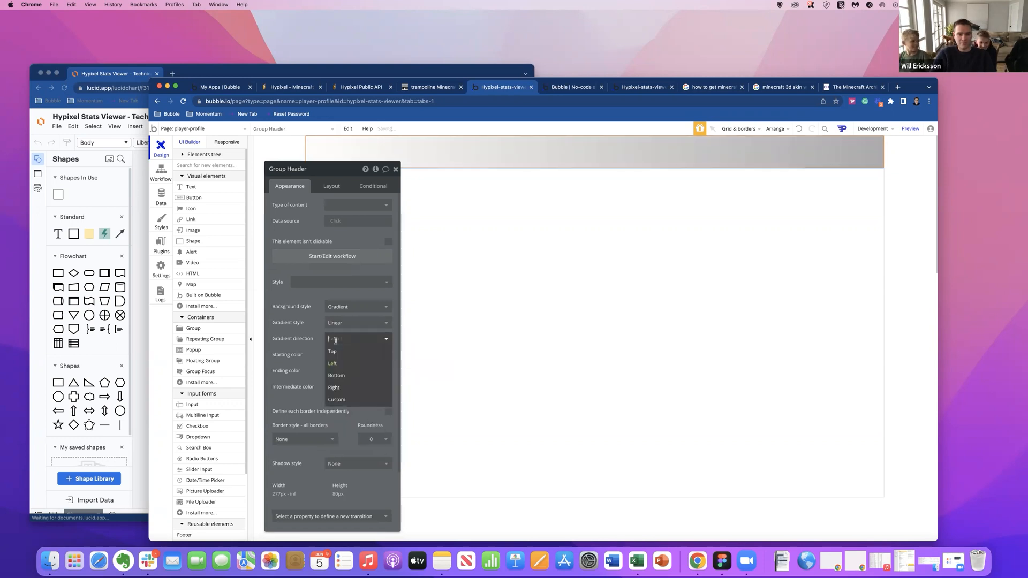
pyautogui.click(341, 389)
# Set the header gradient's starting color to golden yellow #F0B000.
pyautogui.click(336, 355)
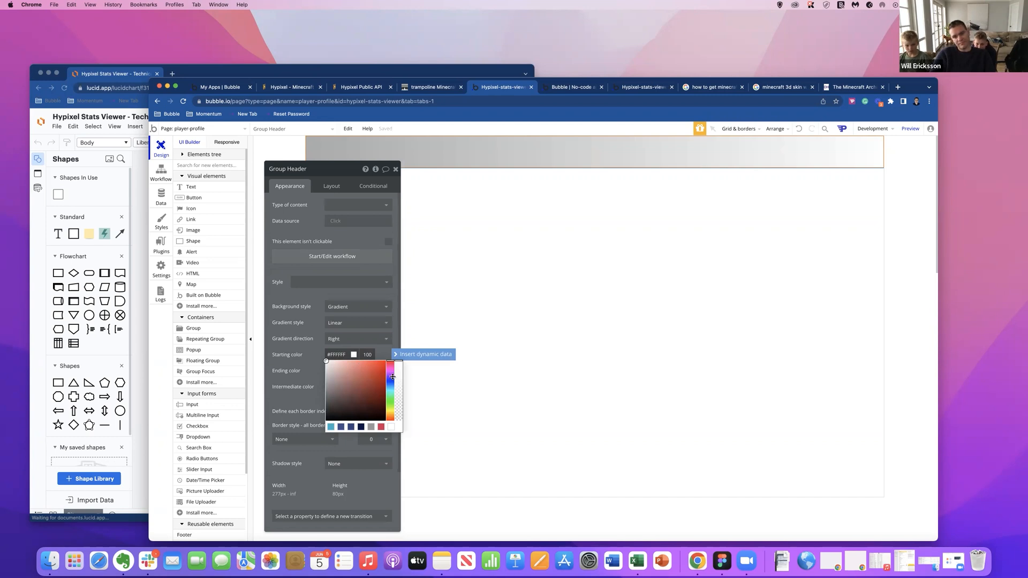
pyautogui.moveTo(390, 361); pyautogui.dragTo(391, 413)
pyautogui.moveTo(326, 360); pyautogui.dragTo(376, 366)
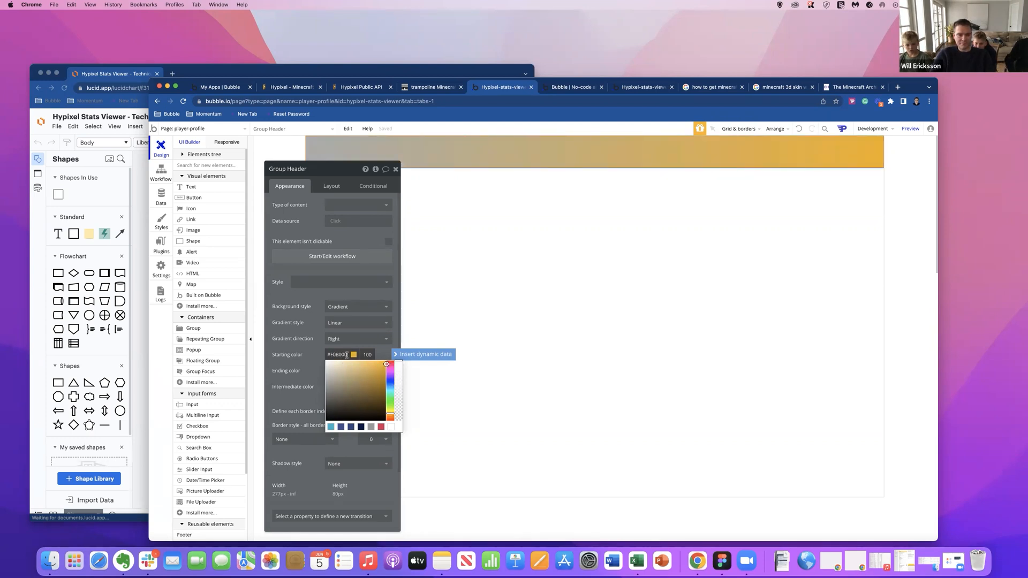
pyautogui.press('Return')
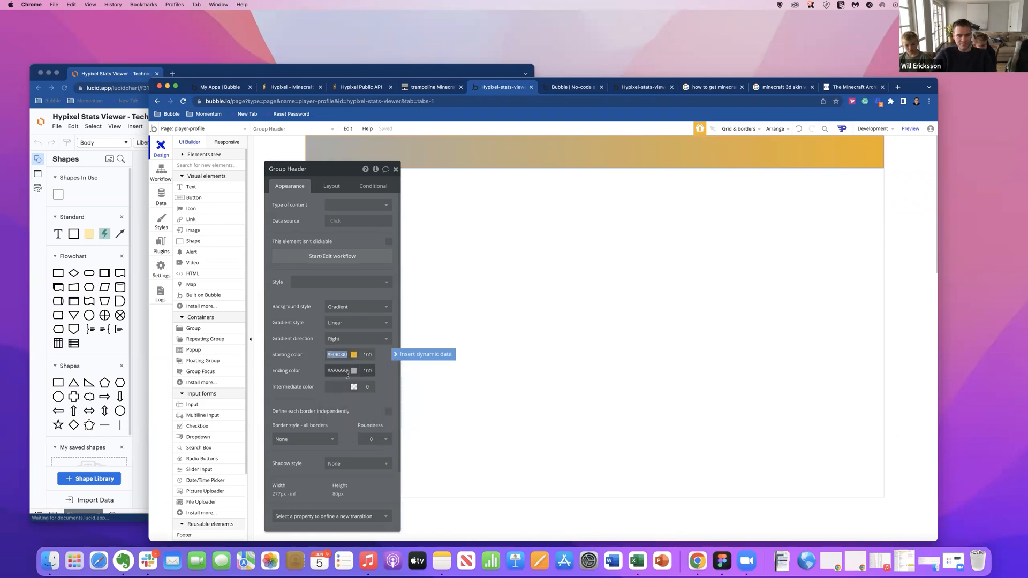
# Set the header gradient's ending color to the darker orange #F08103.
pyautogui.click(331, 369)
pyautogui.moveTo(331, 369); pyautogui.dragTo(325, 372)
pyautogui.write('#F0B000')
pyautogui.press('Return')
pyautogui.click(343, 369)
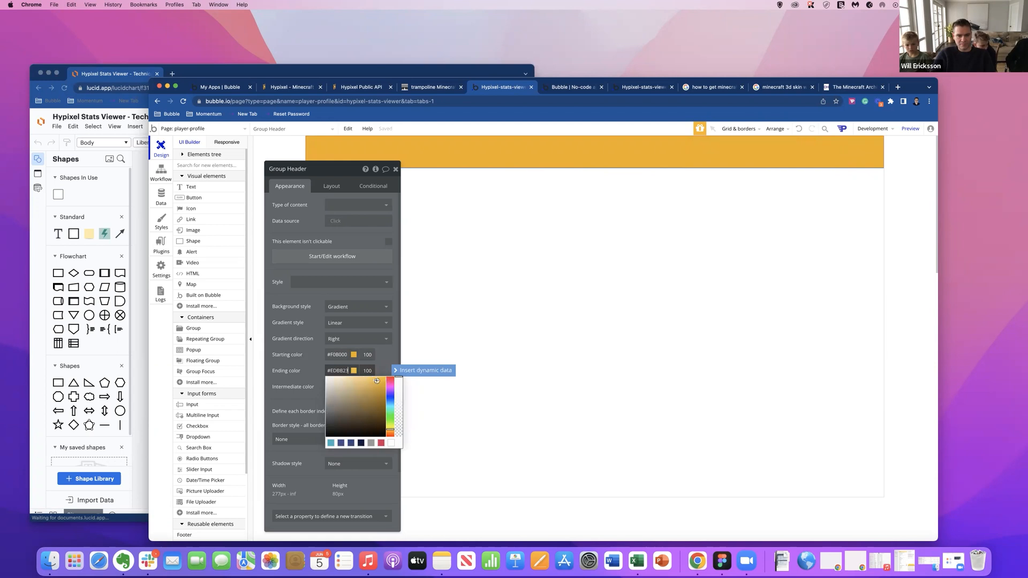
pyautogui.moveTo(386, 381)
pyautogui.mouseDown()
pyautogui.moveTo(387, 402)
pyautogui.moveTo(384, 382)
pyautogui.moveTo(366, 379)
pyautogui.moveTo(384, 380)
pyautogui.mouseUp()
pyautogui.click(391, 429)
pyautogui.click(391, 431)
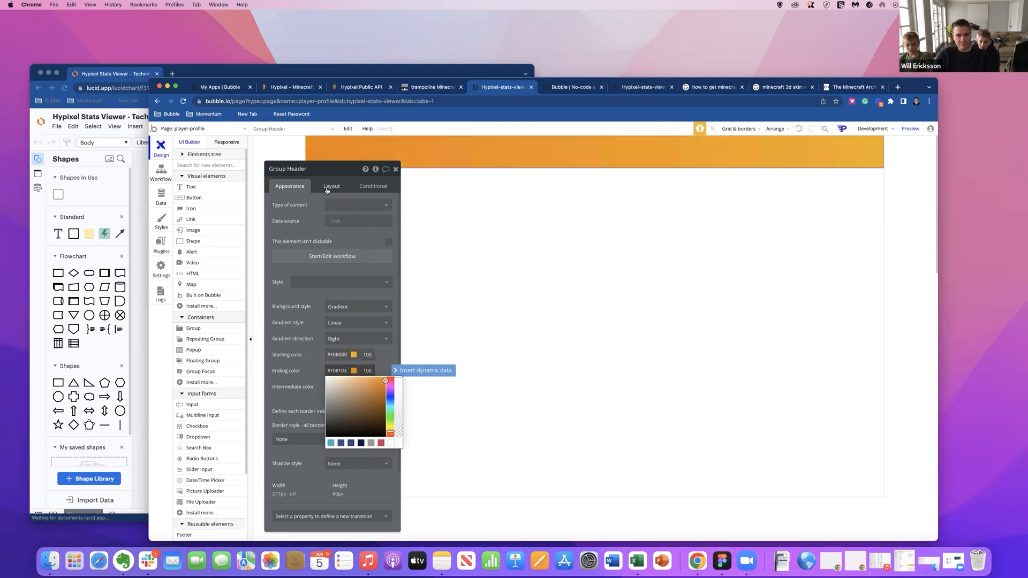
# Move the property editor clear of the element palette and place a text element inside the header group.
pyautogui.moveTo(319, 166); pyautogui.dragTo(212, 135)
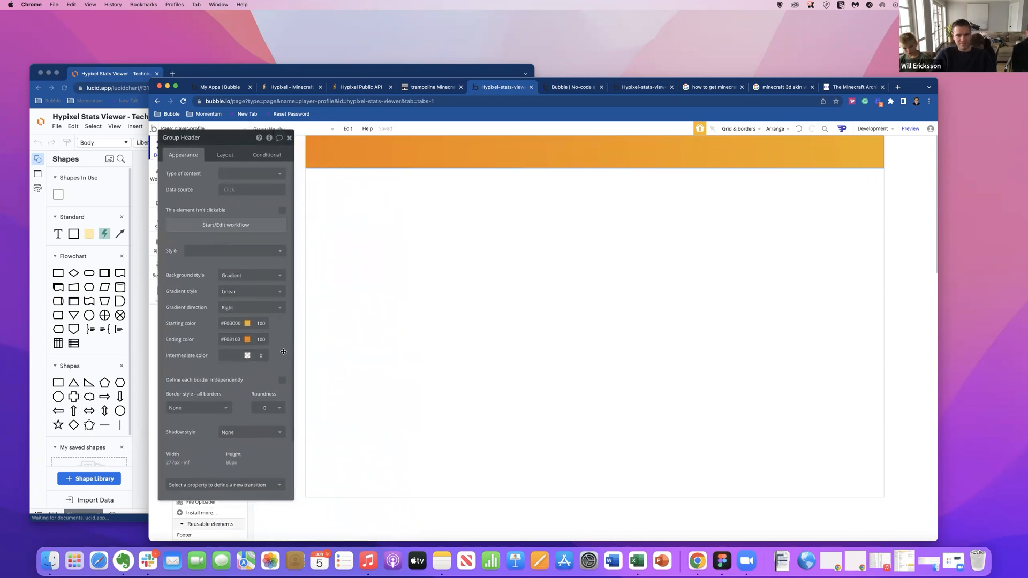
pyautogui.click(438, 291)
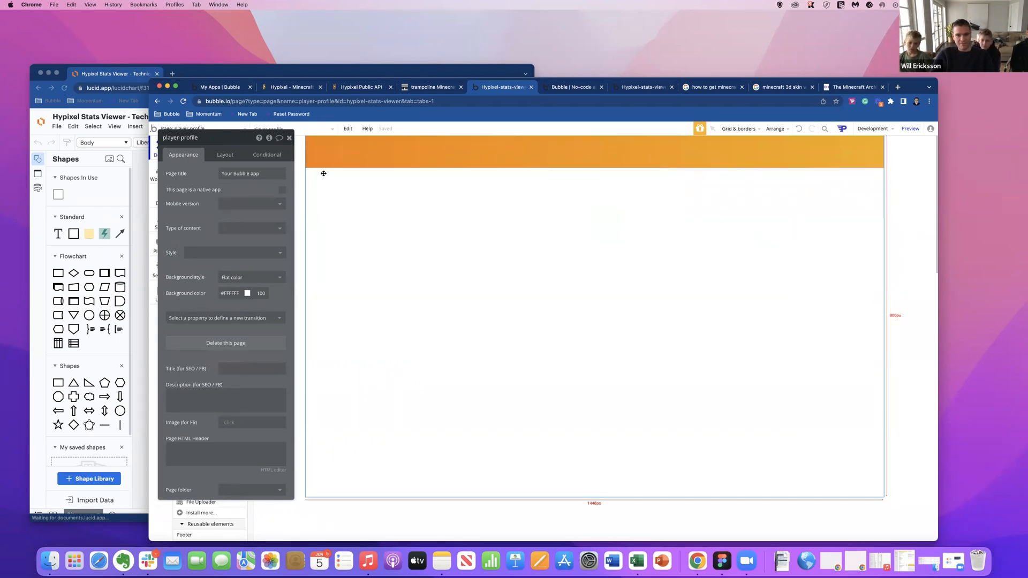
pyautogui.click(433, 155)
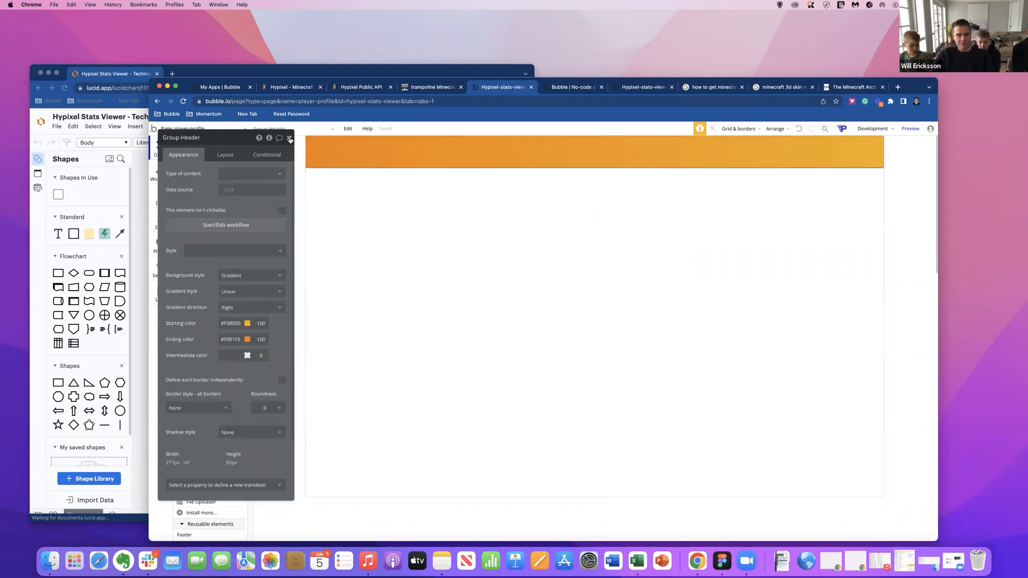
pyautogui.moveTo(236, 139); pyautogui.dragTo(487, 230)
pyautogui.click(198, 188)
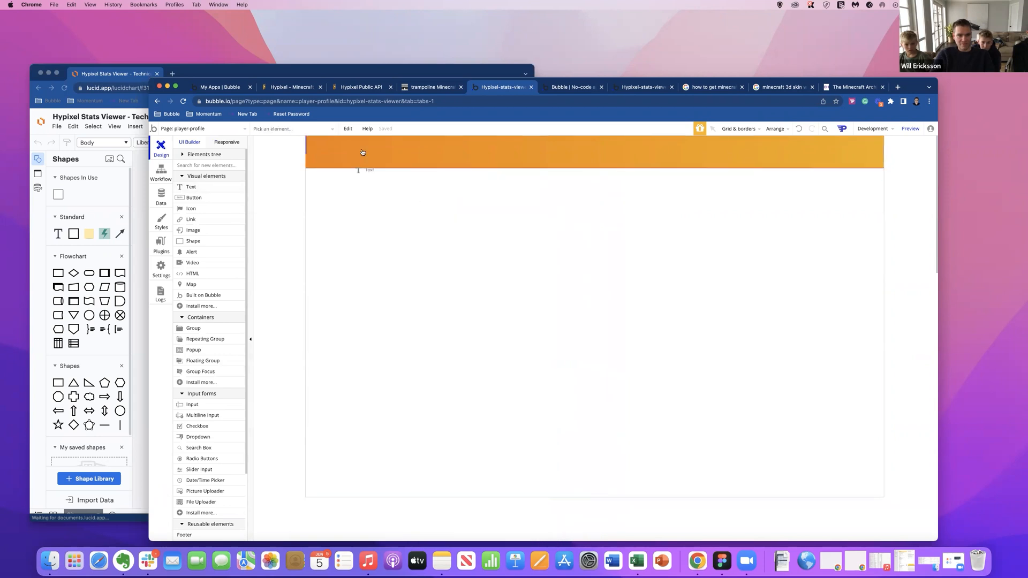
pyautogui.click(345, 154)
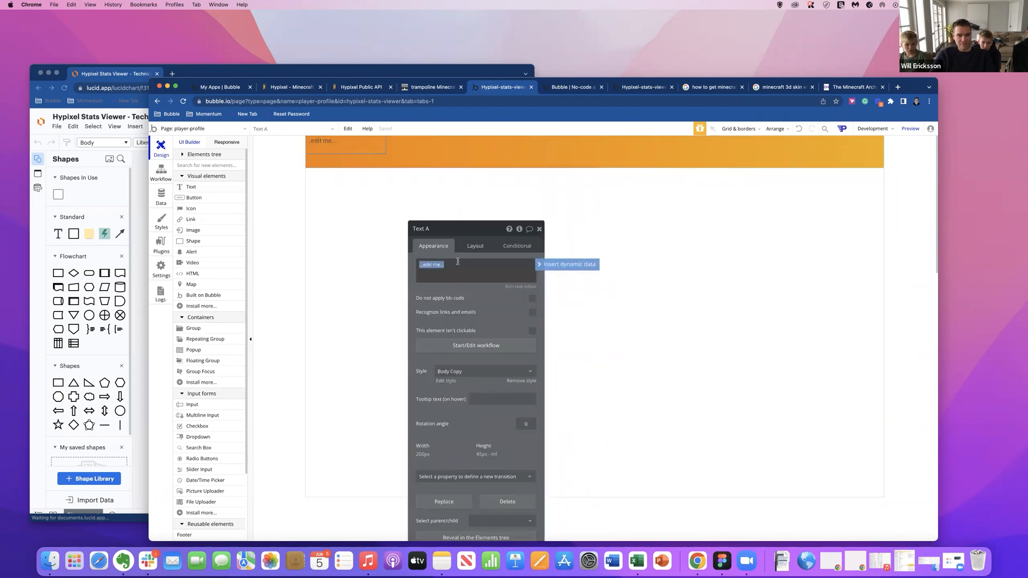
pyautogui.click(327, 143)
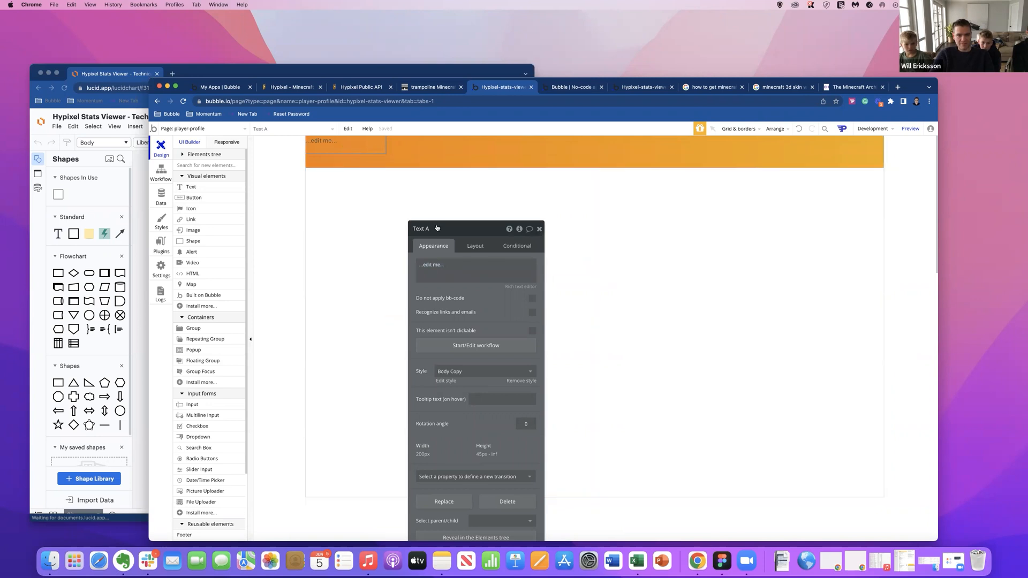
# Replace the header text element's placeholder content with "pixelstats".
pyautogui.click(452, 270)
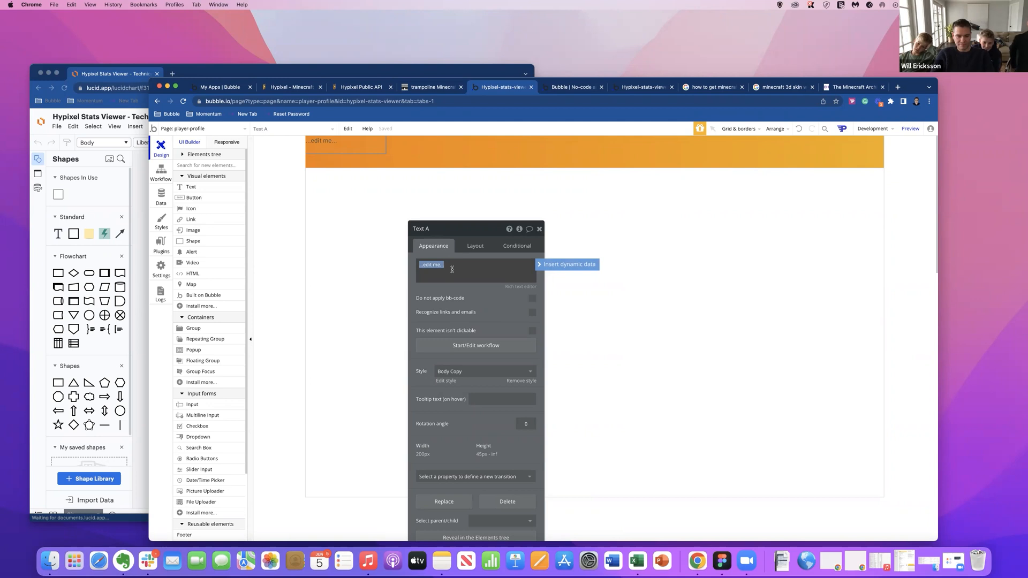
pyautogui.write('my')
pyautogui.write('pixel')
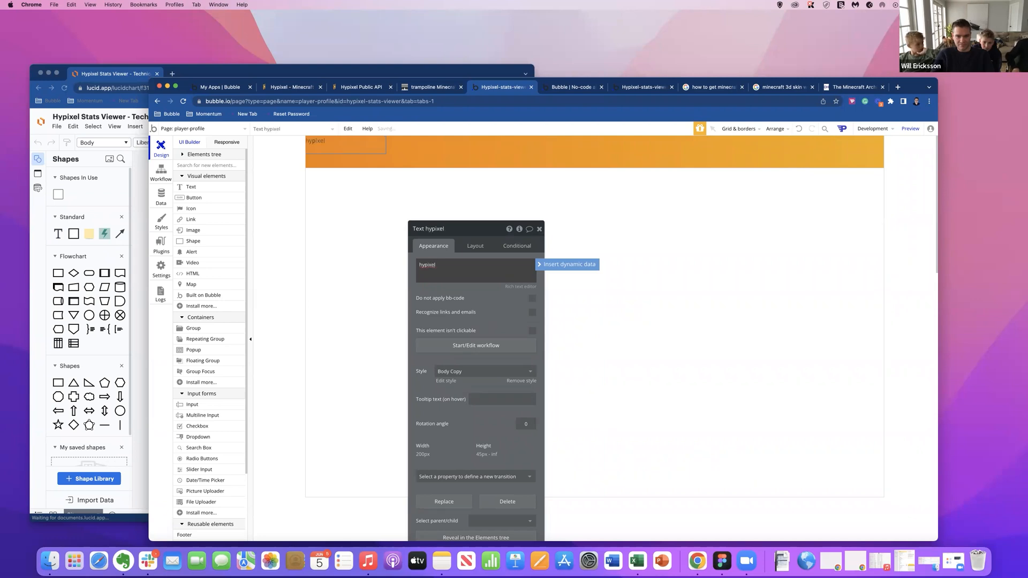
pyautogui.hotkey('ctrl', 'a')
pyautogui.write('p')
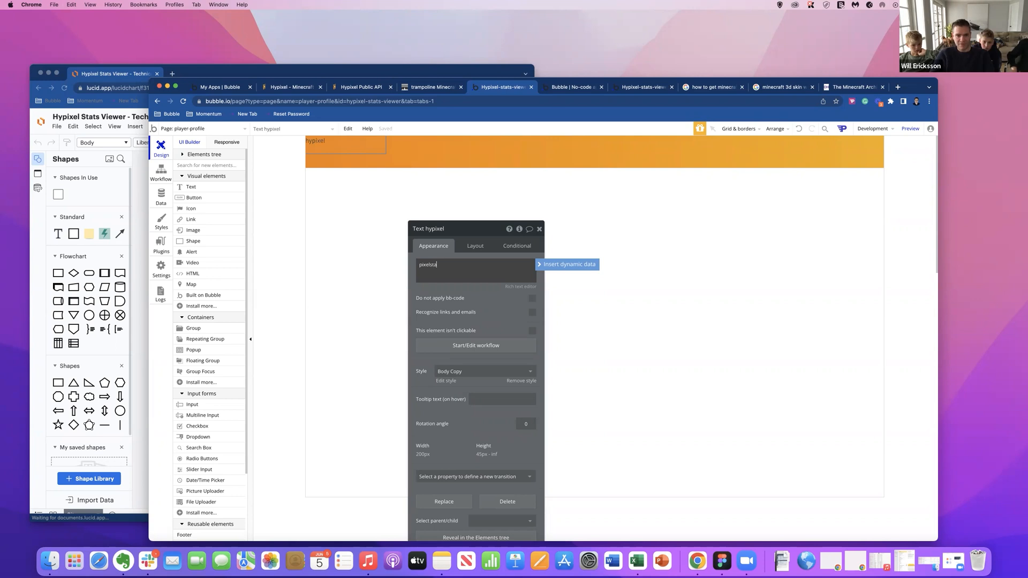
pyautogui.write('ixelstats')
pyautogui.press('BackSpace')
pyautogui.write('ts')
pyautogui.click(490, 307)
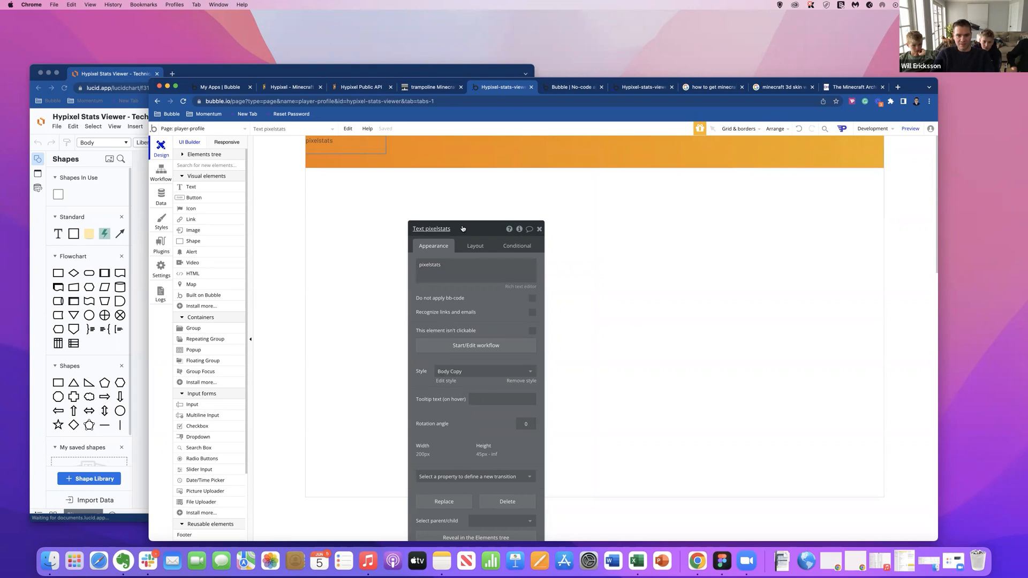
# Turn off fixed width for the pixelstats text, fit its width to content and set the minimum width to 0 px.
pyautogui.moveTo(475, 246); pyautogui.dragTo(536, 149)
pyautogui.click(535, 148)
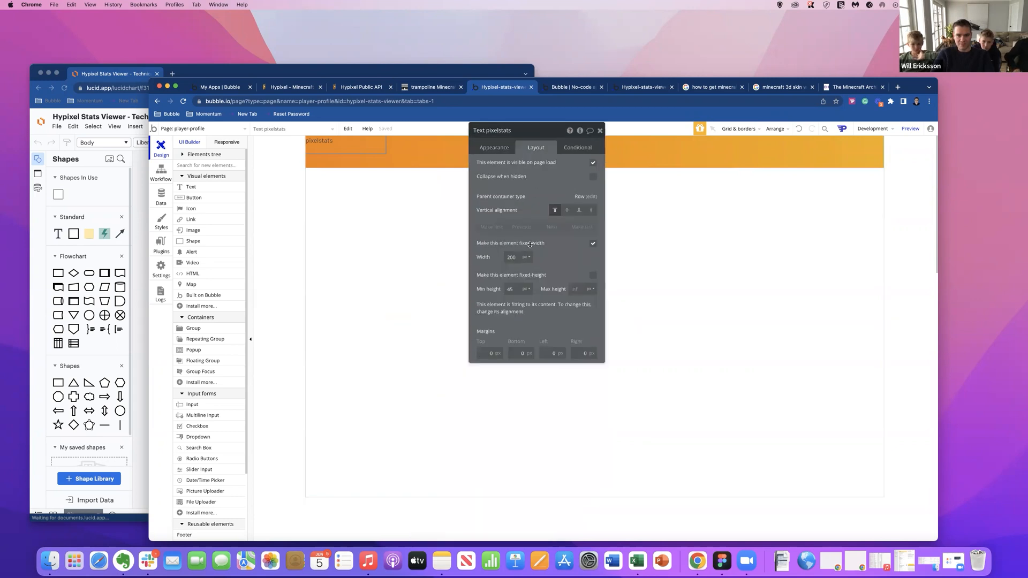
pyautogui.click(593, 244)
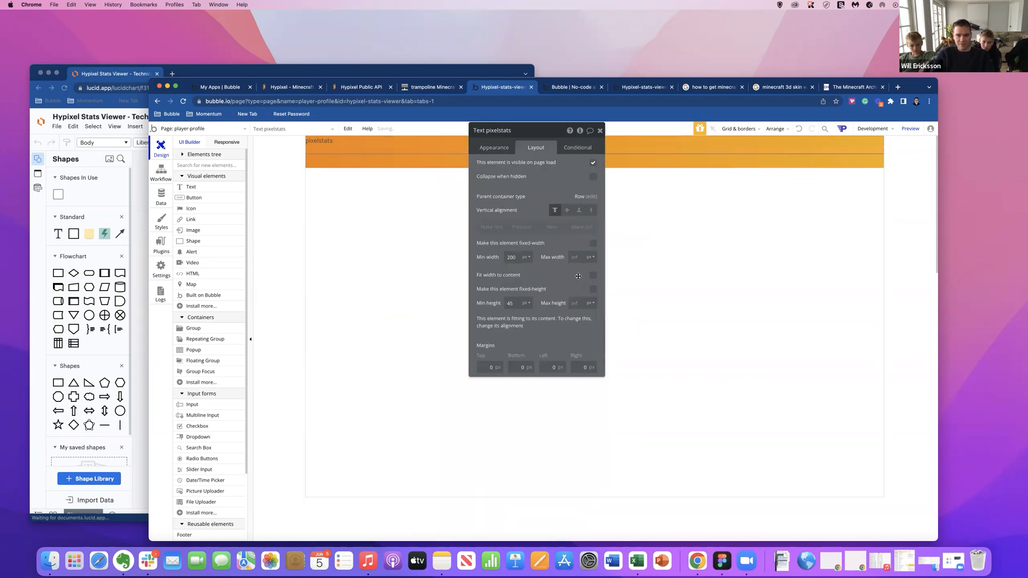
pyautogui.click(593, 276)
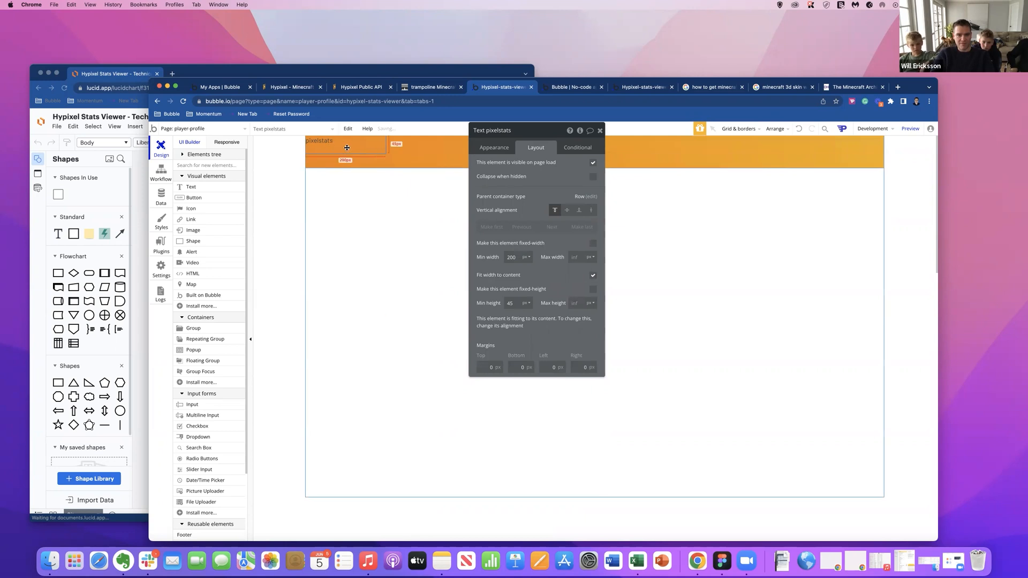
pyautogui.doubleClick(516, 256)
pyautogui.write('0')
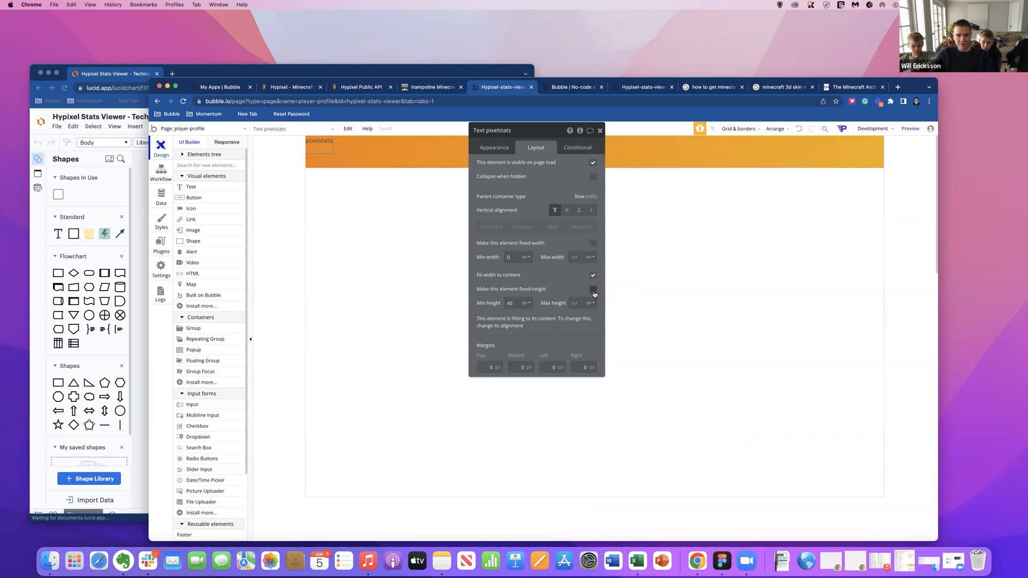
# Set the pixelstats text's minimum height to 0 px and center it vertically in the header.
pyautogui.doubleClick(509, 304)
pyautogui.press('BackSpace')
pyautogui.click(567, 210)
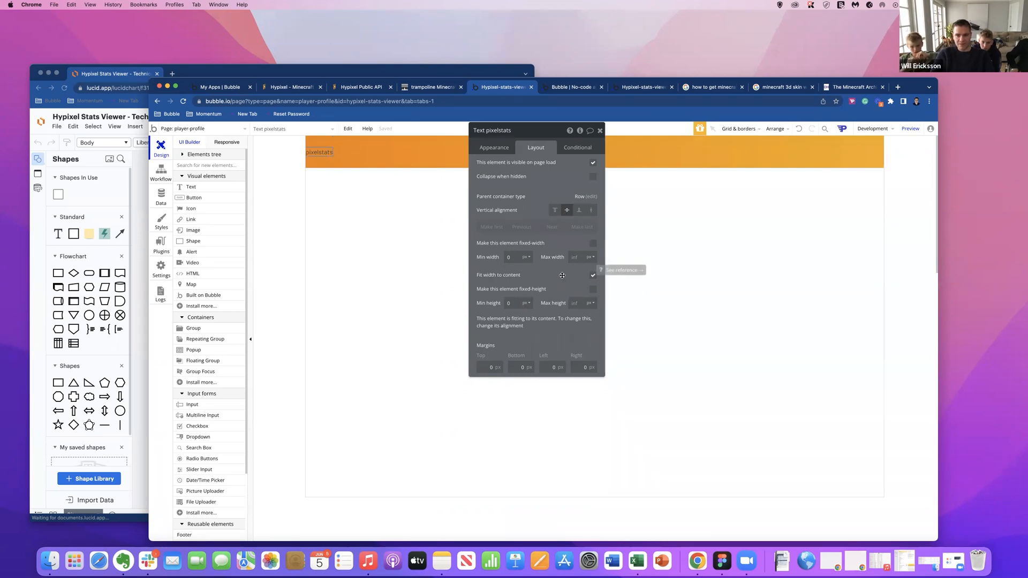
# Set the header group's left and right padding to 120 px each.
pyautogui.click(418, 157)
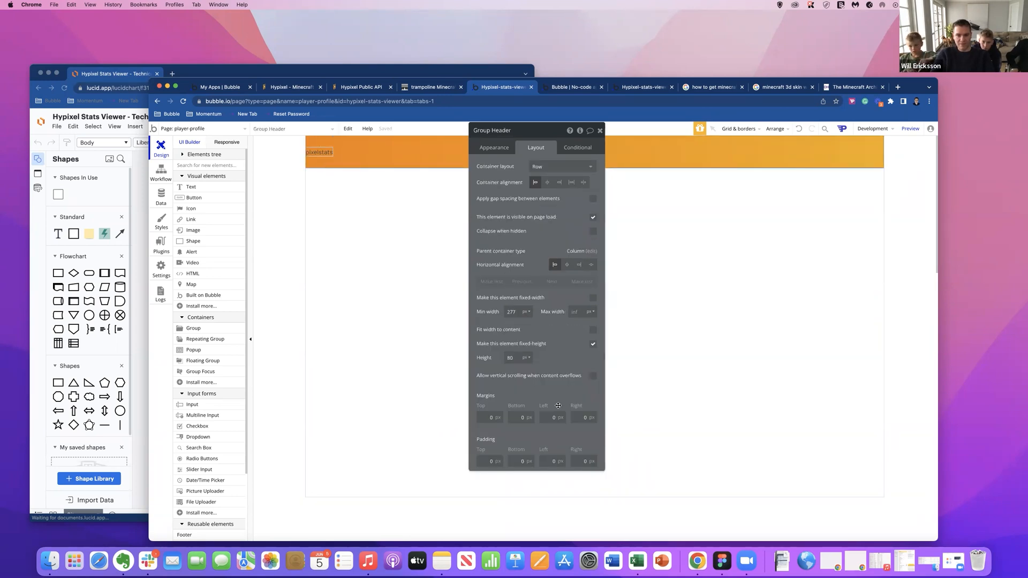
pyautogui.doubleClick(555, 461)
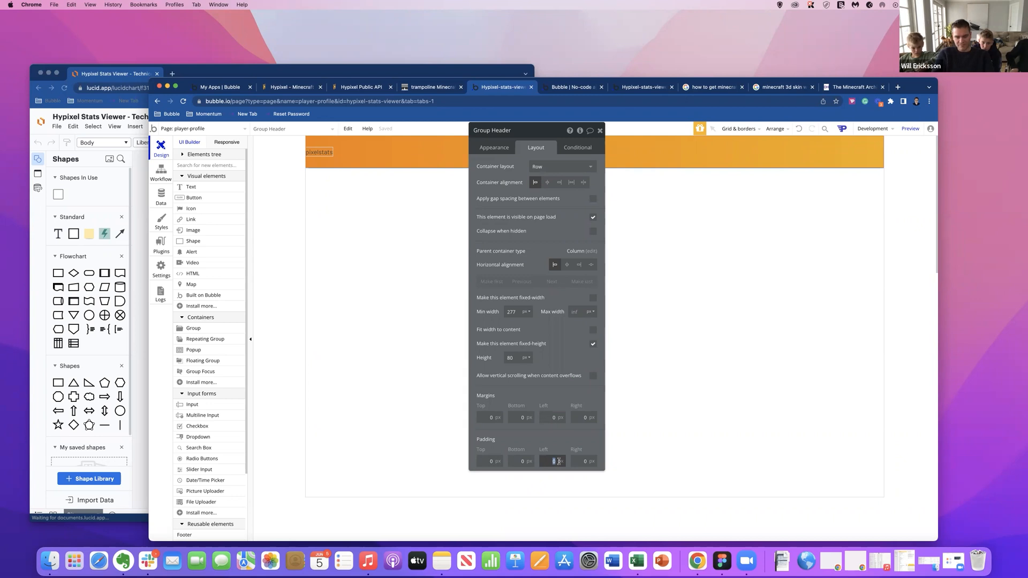
pyautogui.write('0')
pyautogui.press('Tab')
pyautogui.write('1')
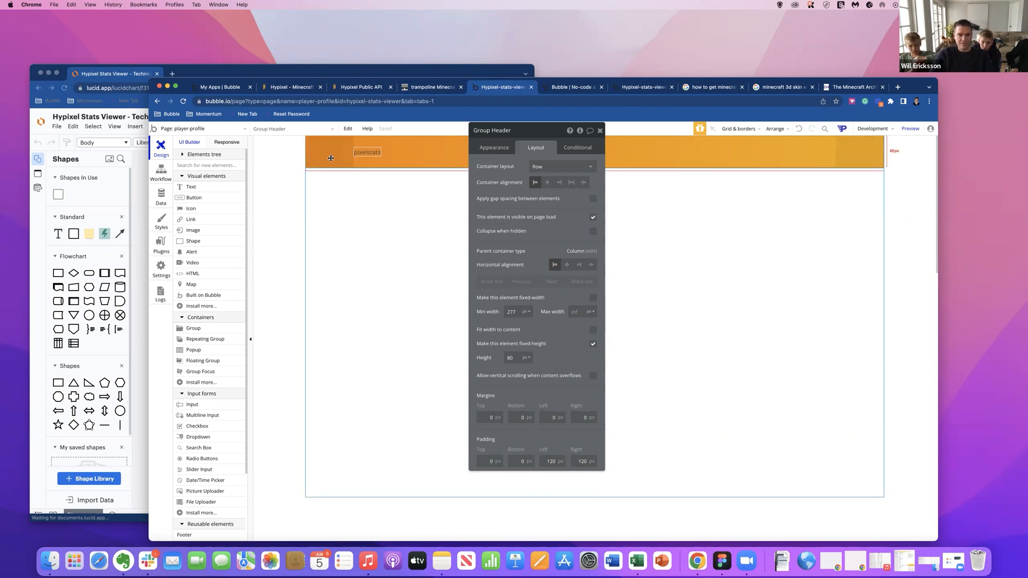
# Detach the pixelstats text from its Body Copy style and set its font to Inter (800).
pyautogui.click(375, 152)
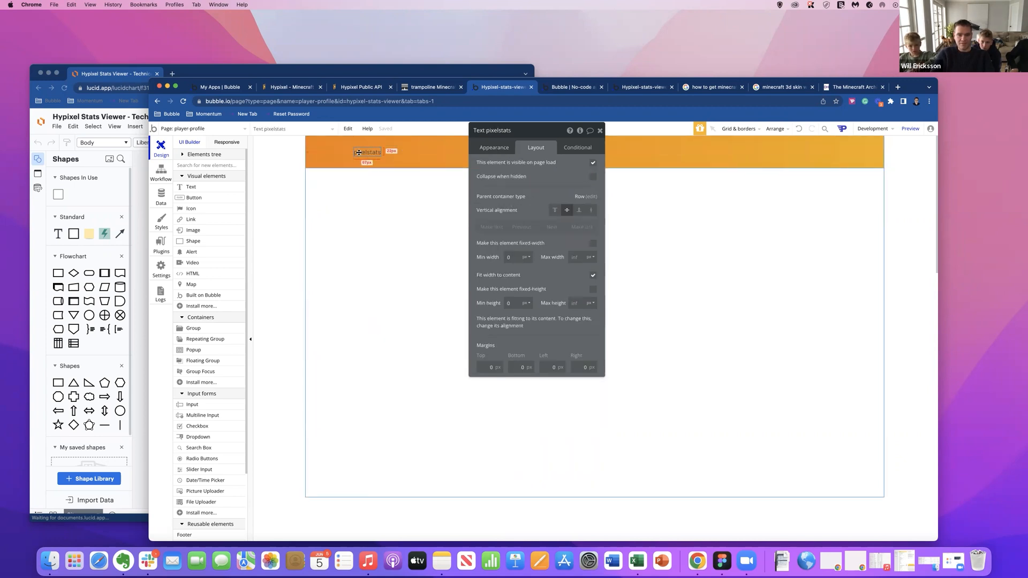
pyautogui.click(493, 148)
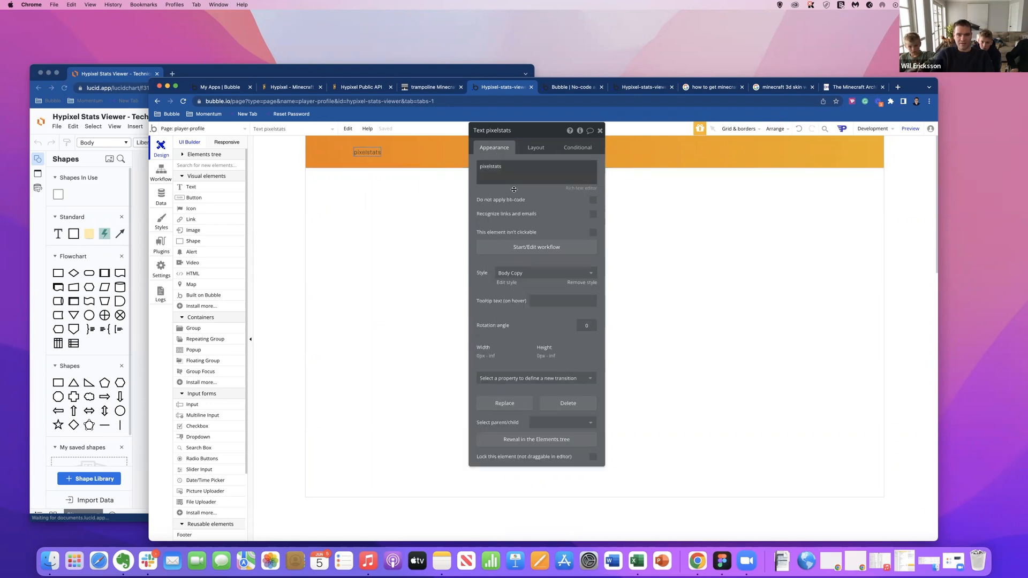
pyautogui.click(538, 274)
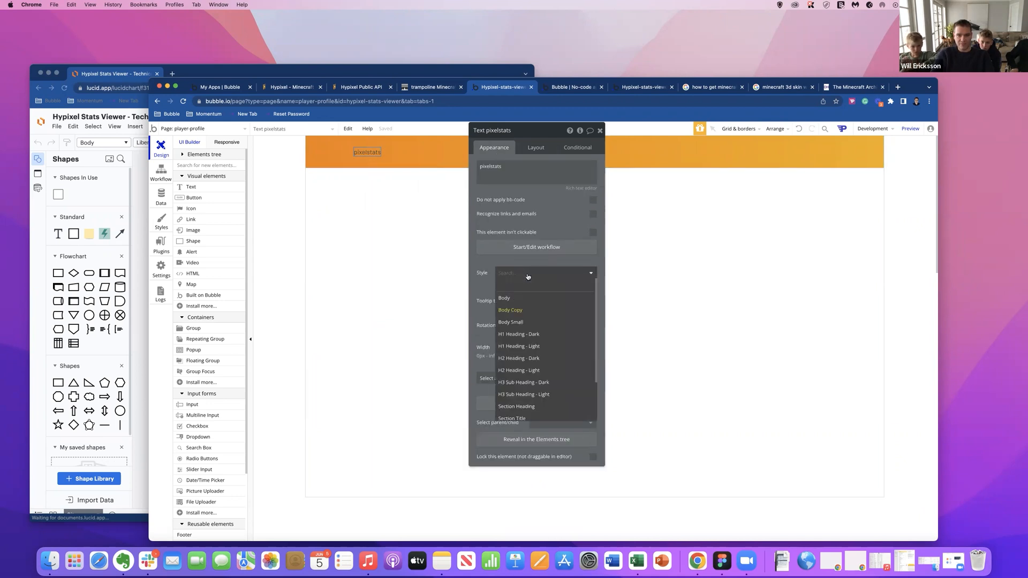
pyautogui.click(571, 282)
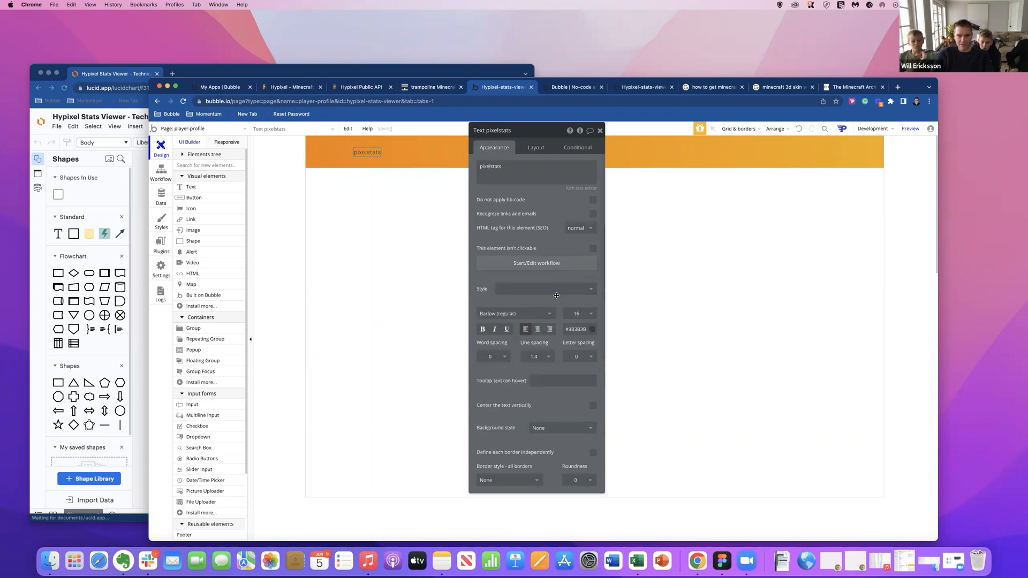
pyautogui.click(520, 313)
pyautogui.write('inter')
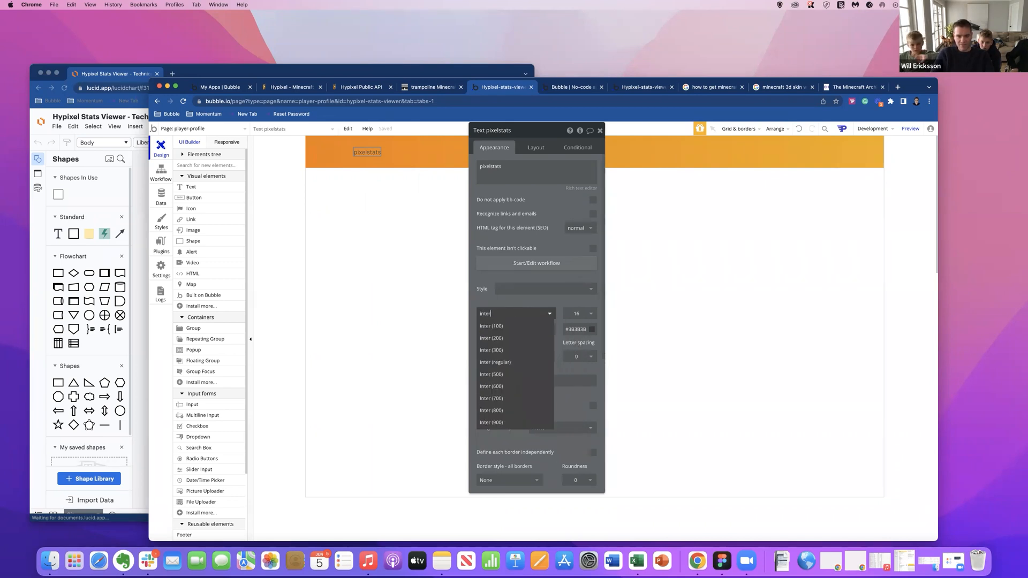
pyautogui.click(507, 386)
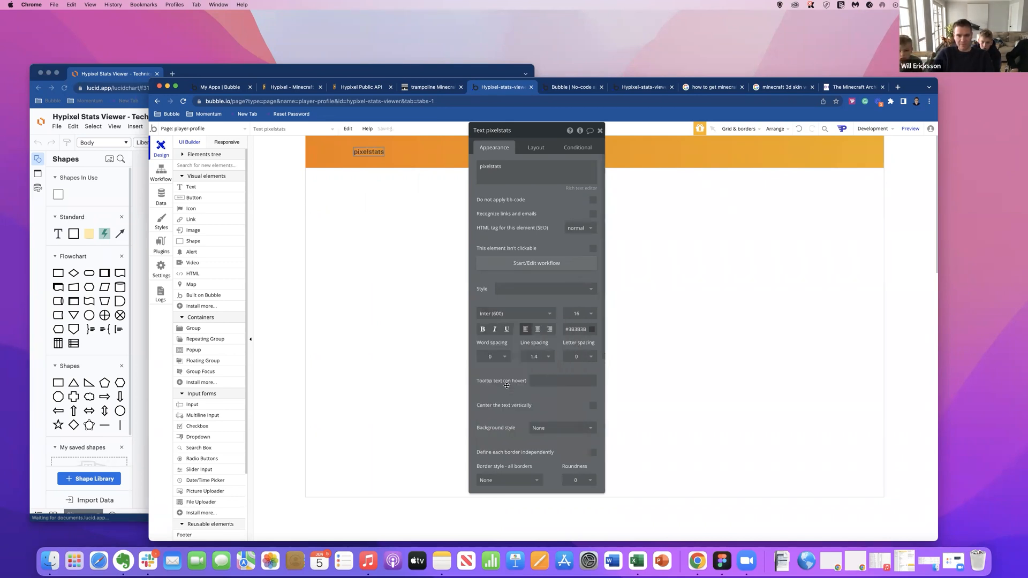
pyautogui.click(499, 314)
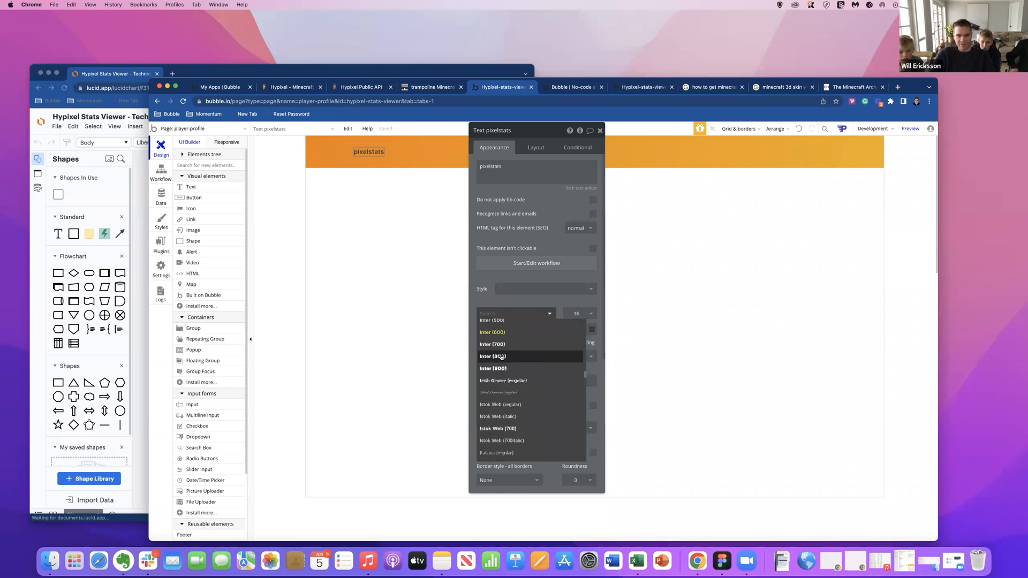
pyautogui.click(500, 357)
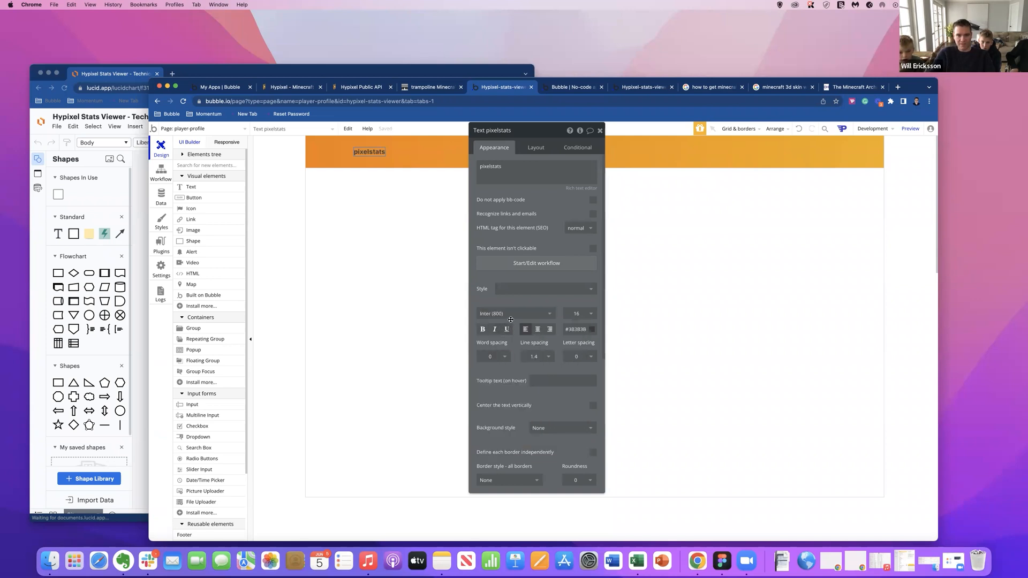
# Set the pixelstats text's font size to 24.
pyautogui.click(586, 317)
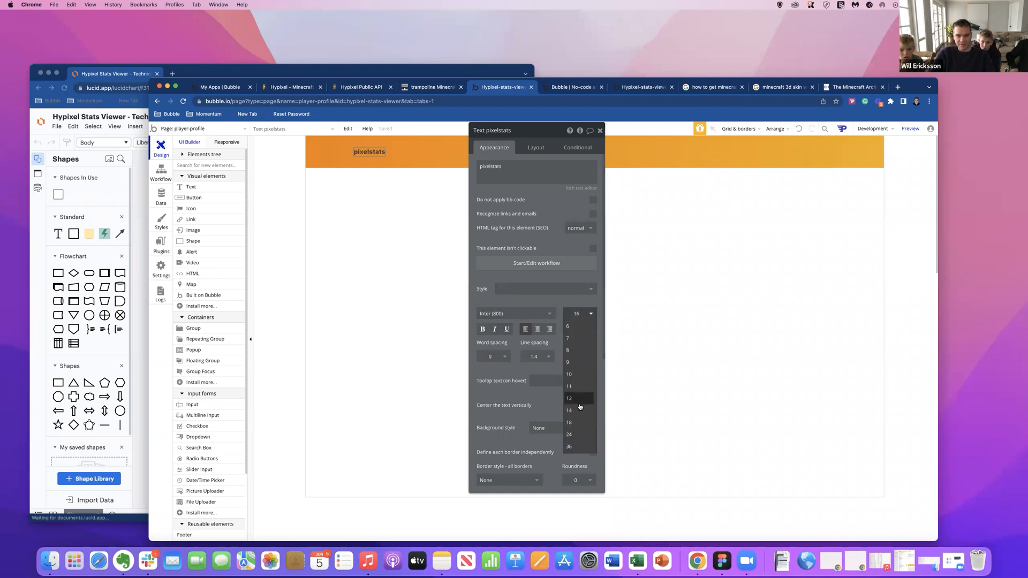
pyautogui.click(569, 447)
pyautogui.click(577, 314)
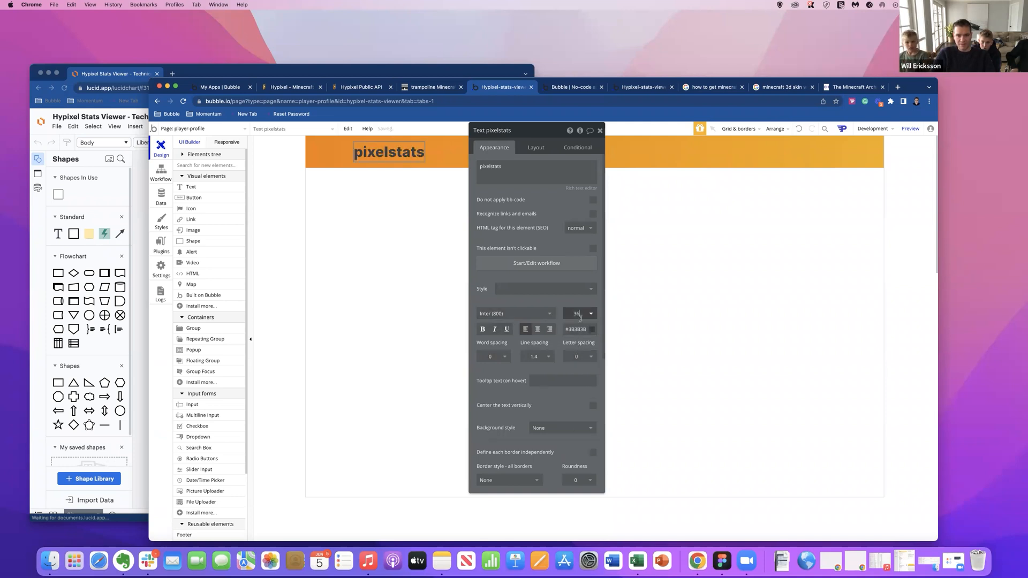
pyautogui.click(577, 434)
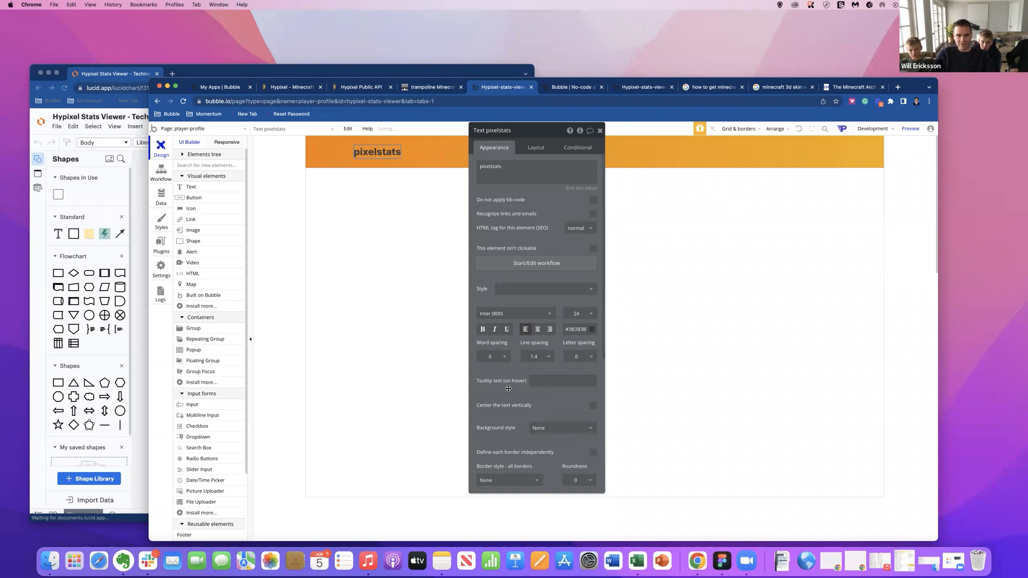
# Change the pixelstats text's color to the light gray #EBEBEB.
pyautogui.click(574, 330)
pyautogui.moveTo(573, 377); pyautogui.dragTo(548, 330)
pyautogui.click(526, 323)
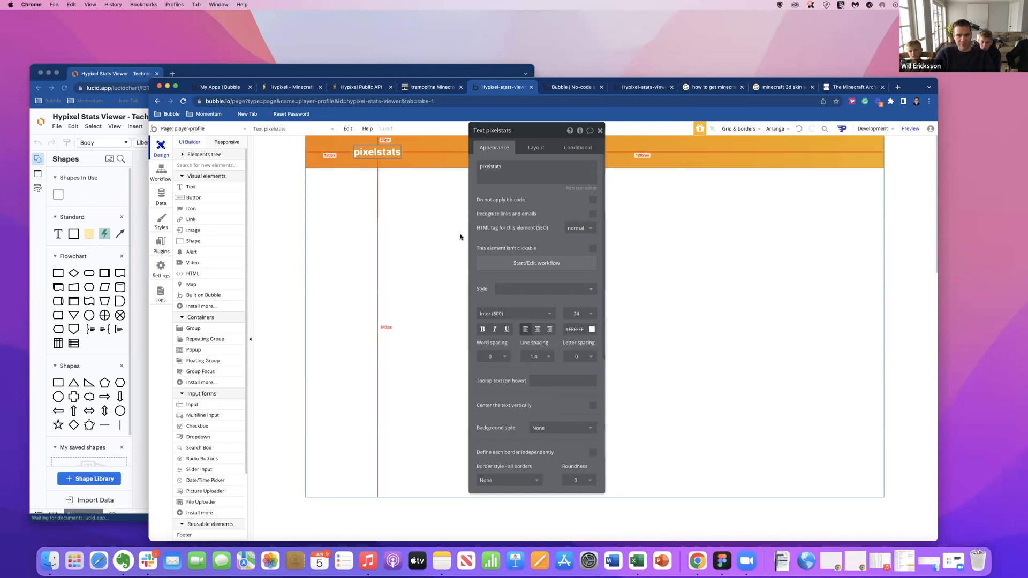
pyautogui.click(581, 330)
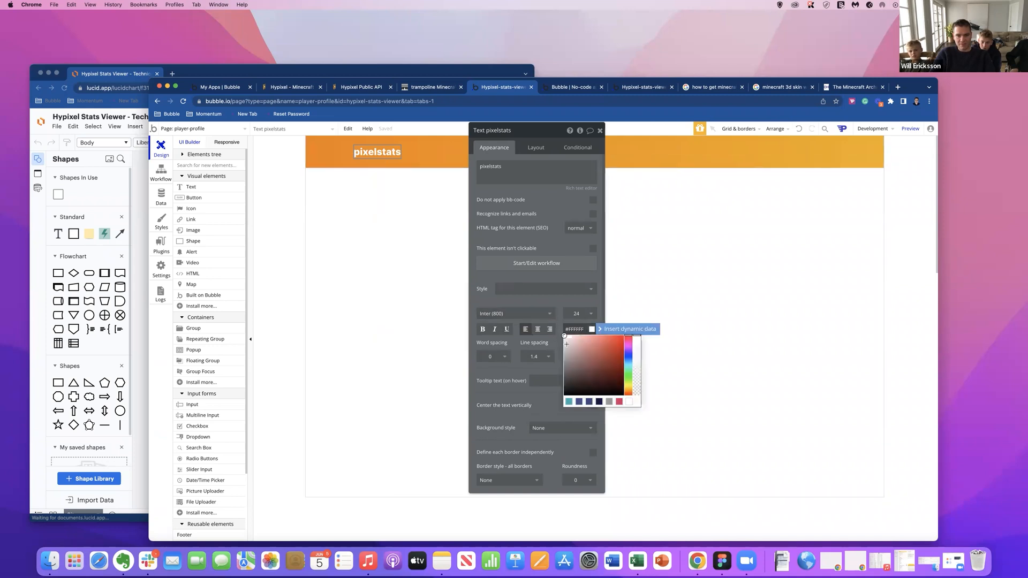
pyautogui.moveTo(564, 334); pyautogui.dragTo(560, 341)
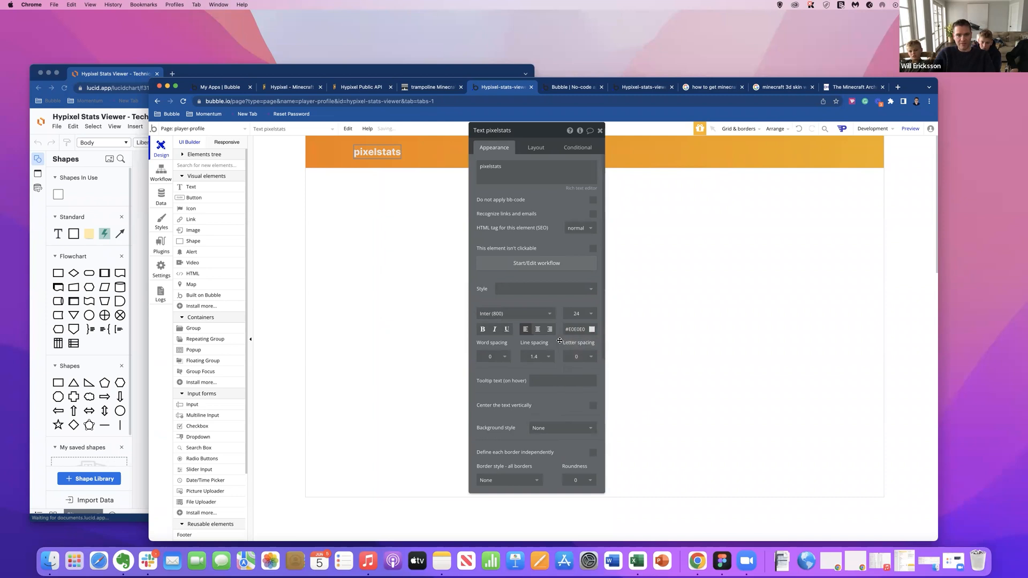
pyautogui.click(575, 329)
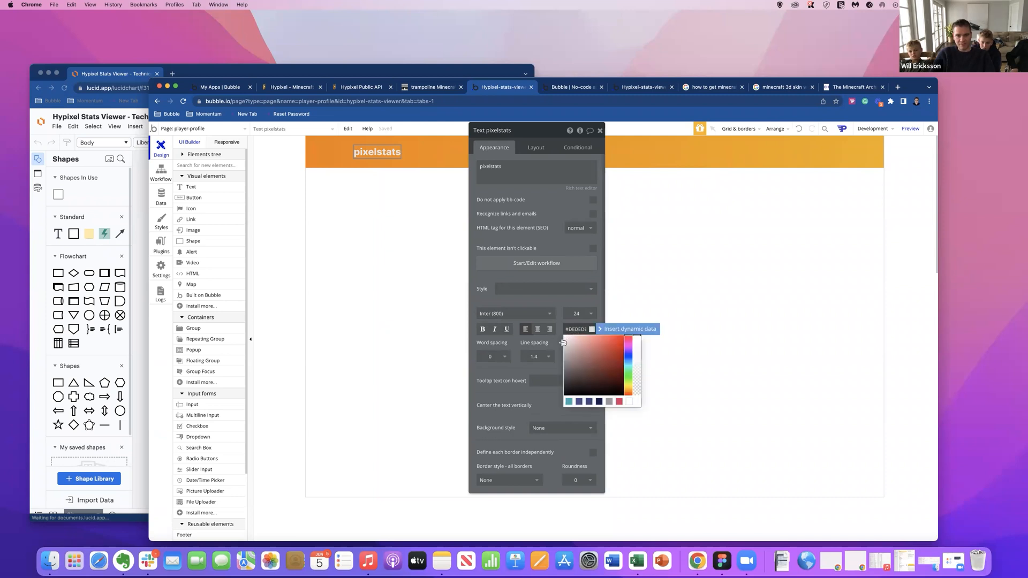
pyautogui.moveTo(562, 341); pyautogui.dragTo(560, 341)
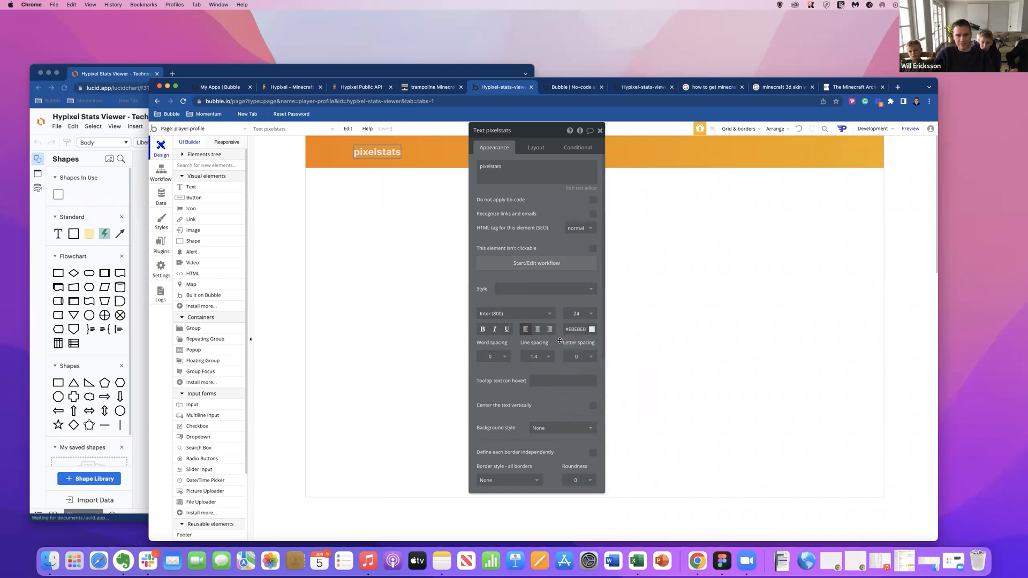
# Capitalize the first letter of the header title so it reads "Pixelstats".
pyautogui.doubleClick(506, 176)
pyautogui.press('Left')
pyautogui.hotkey('shift', 'Right')
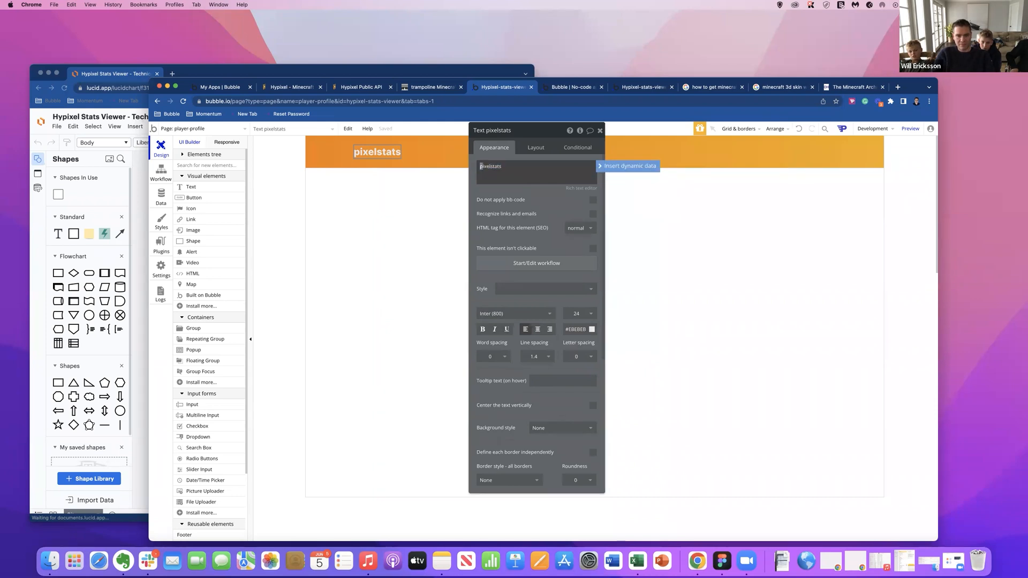
pyautogui.click(519, 197)
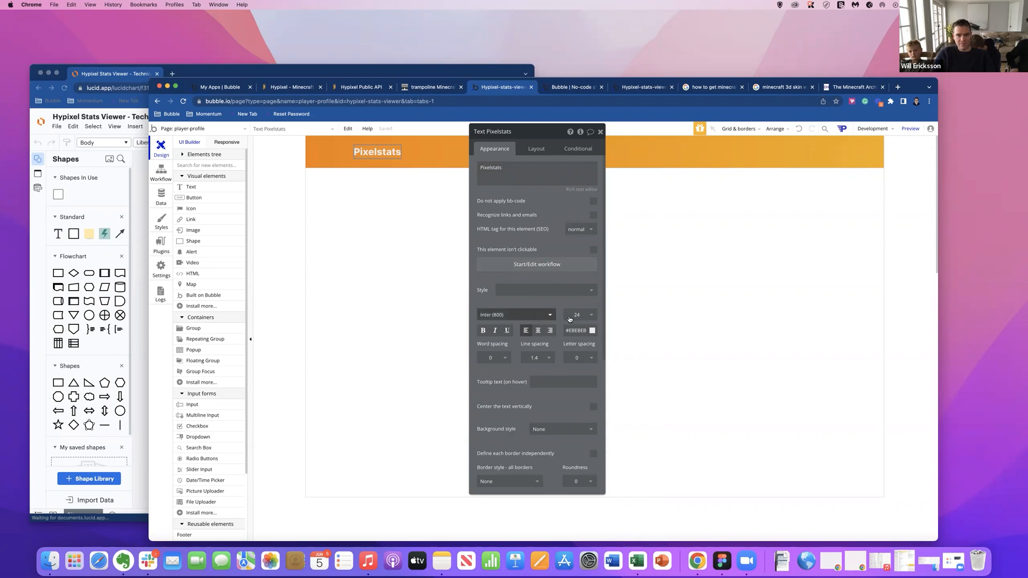
# Set the Pixelstats title's color to the off-white #F5F5F5 and close its property editor.
pyautogui.click(578, 332)
pyautogui.moveTo(566, 343); pyautogui.dragTo(564, 339)
pyautogui.click(419, 156)
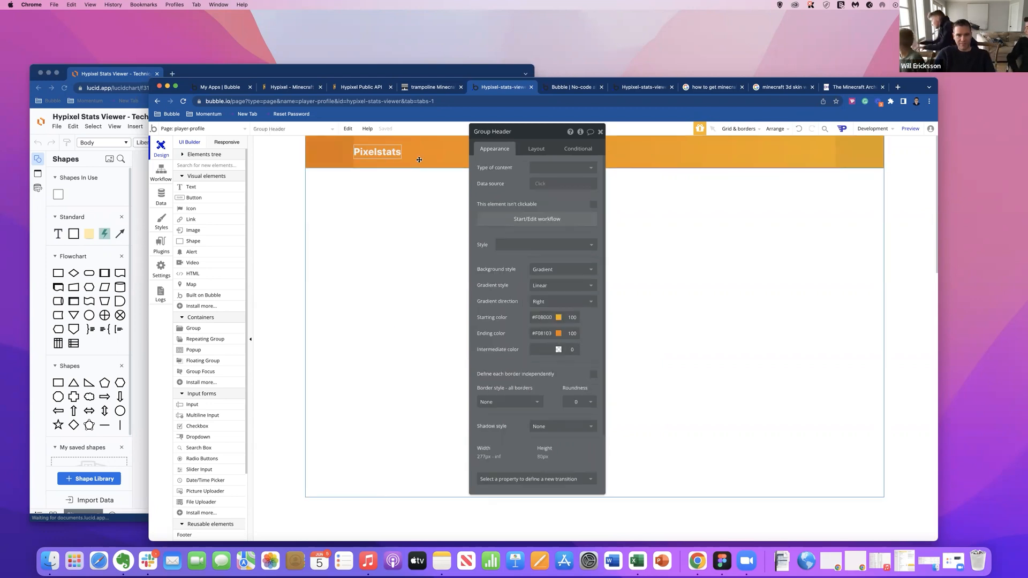
pyautogui.click(384, 155)
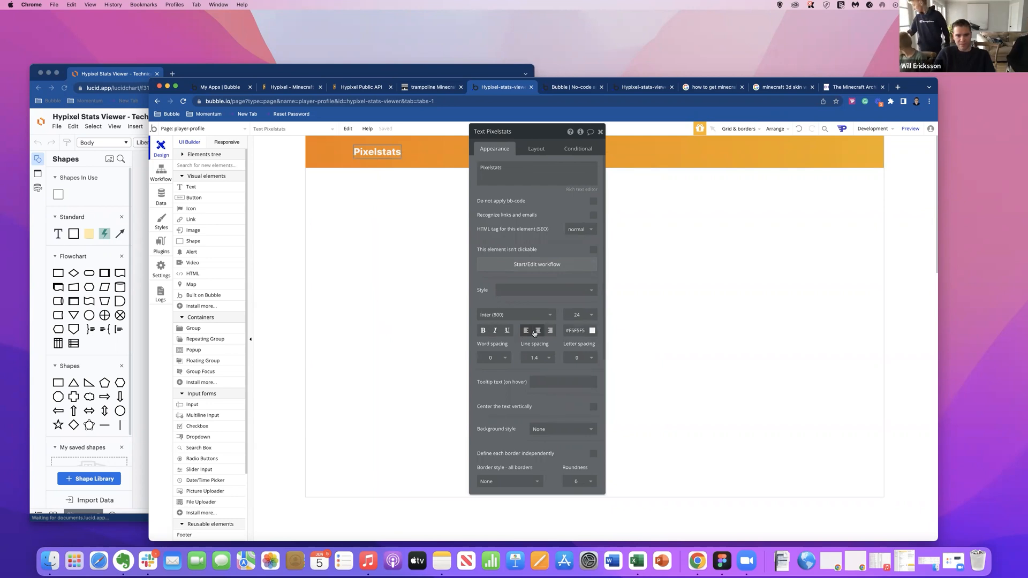
pyautogui.click(600, 132)
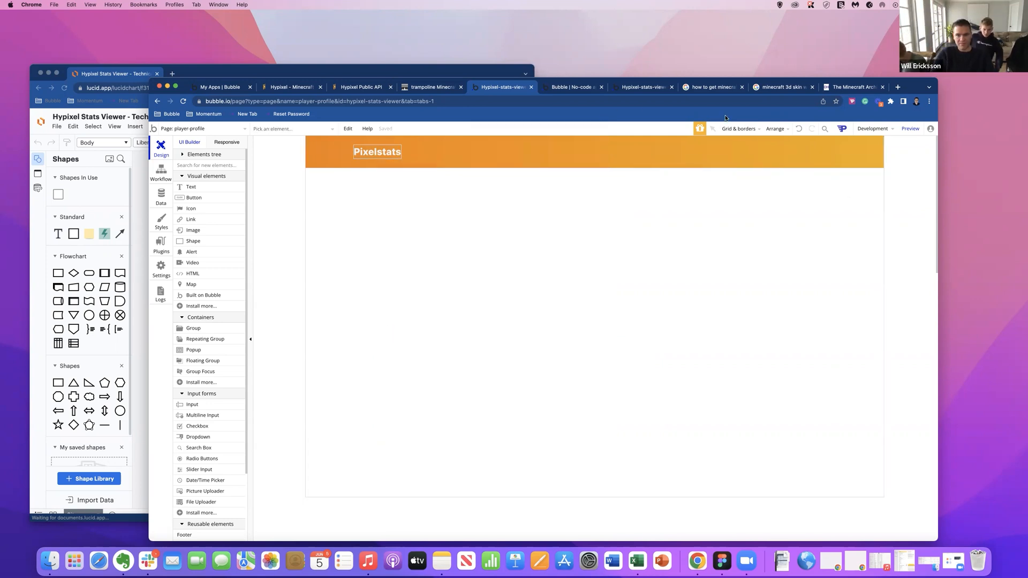
# Turn off the display of element borders in the editor and close the property editor.
pyautogui.click(738, 129)
pyautogui.click(717, 198)
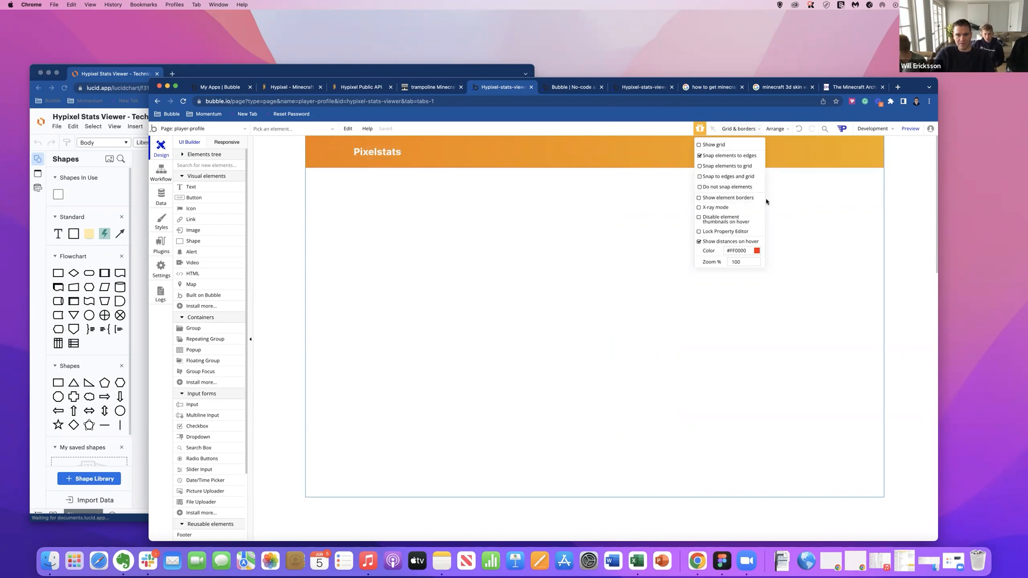
pyautogui.click(915, 200)
pyautogui.click(601, 132)
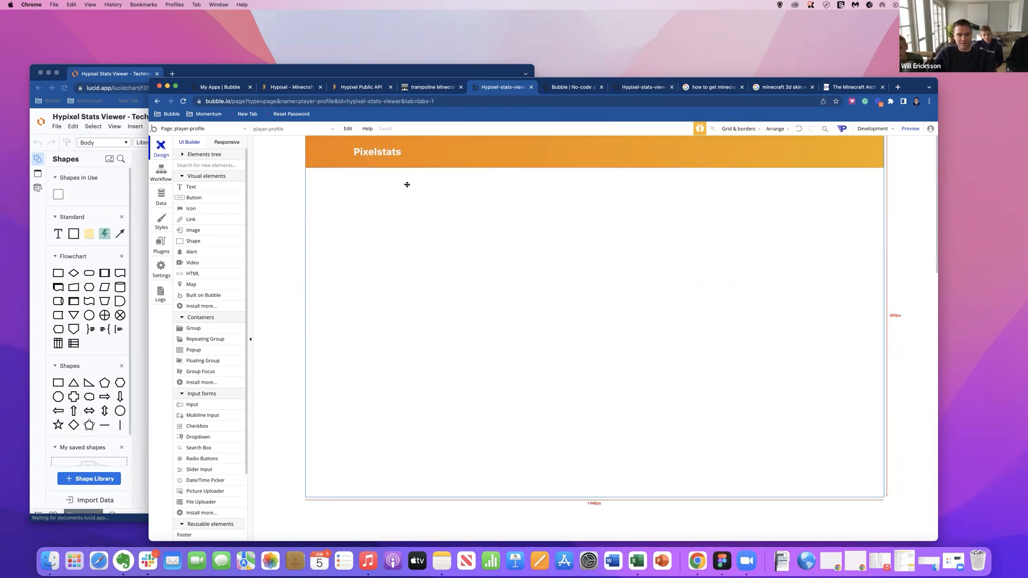
# Try to append an icon to the Pixelstats title text with the code [fa]pixel[/fa].
pyautogui.click(359, 151)
pyautogui.doubleClick(355, 152)
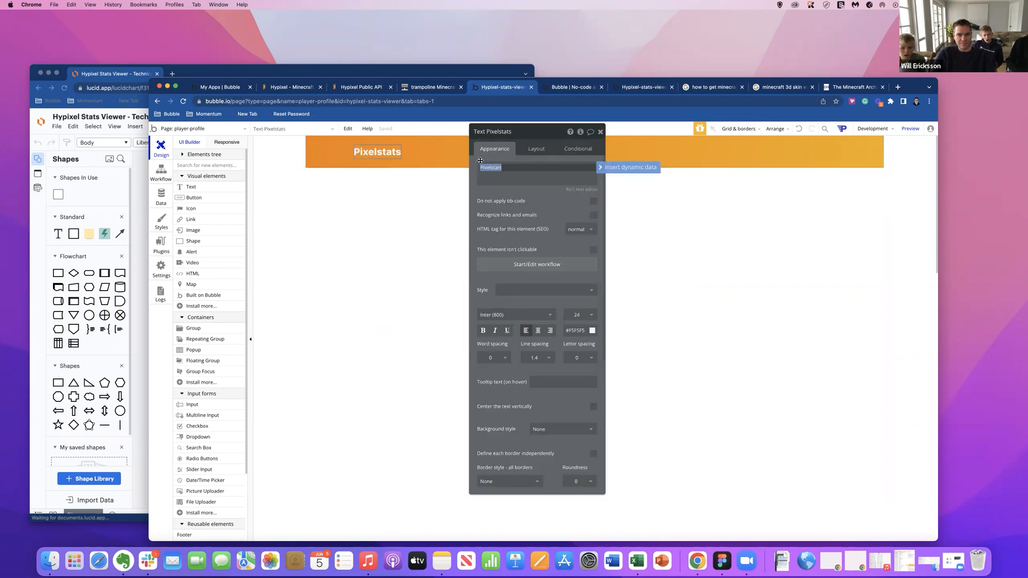
pyautogui.click(506, 169)
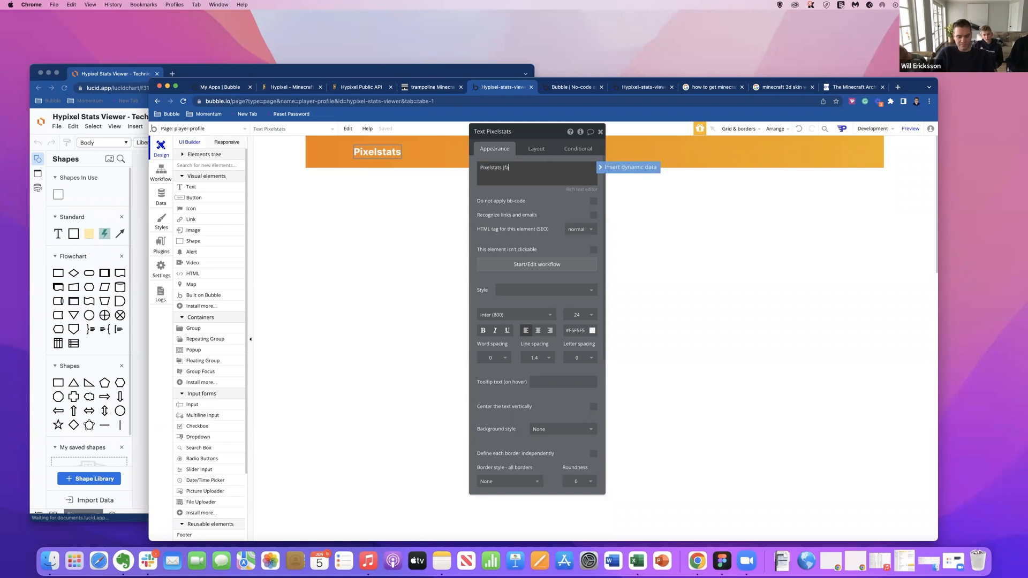
pyautogui.write('[fa][/fa]')
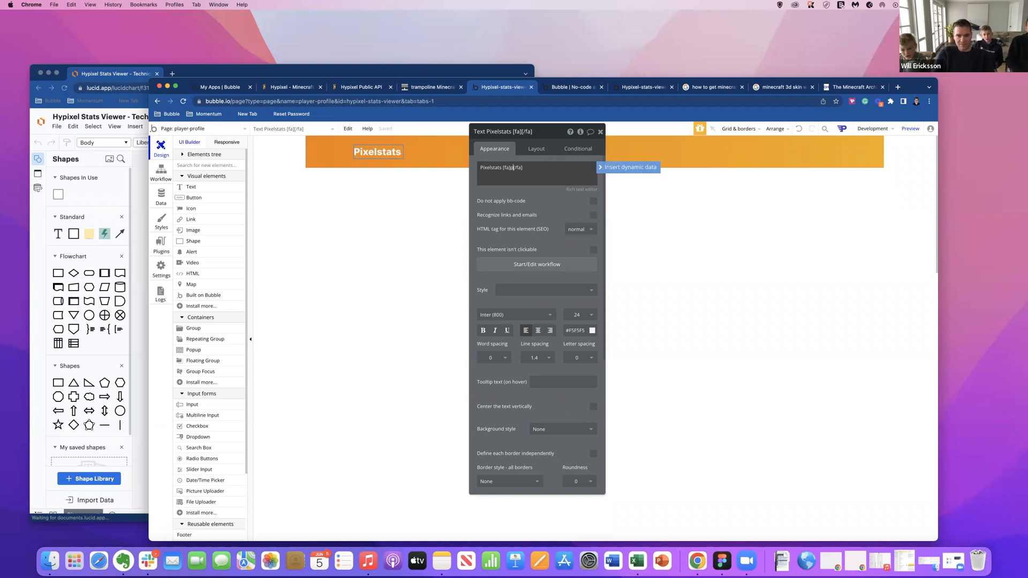
pyautogui.write('pixel')
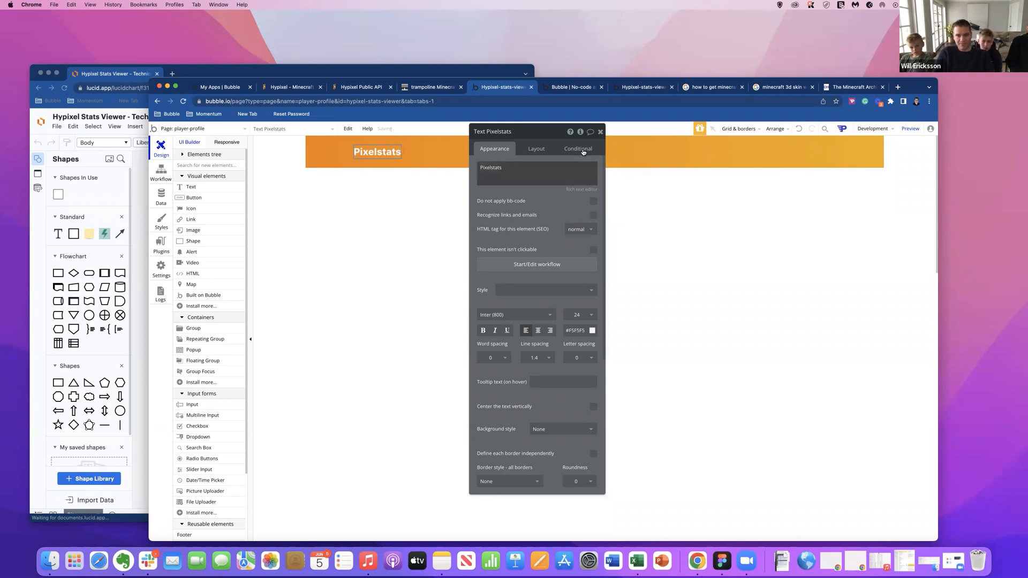
pyautogui.click(600, 131)
pyautogui.click(426, 177)
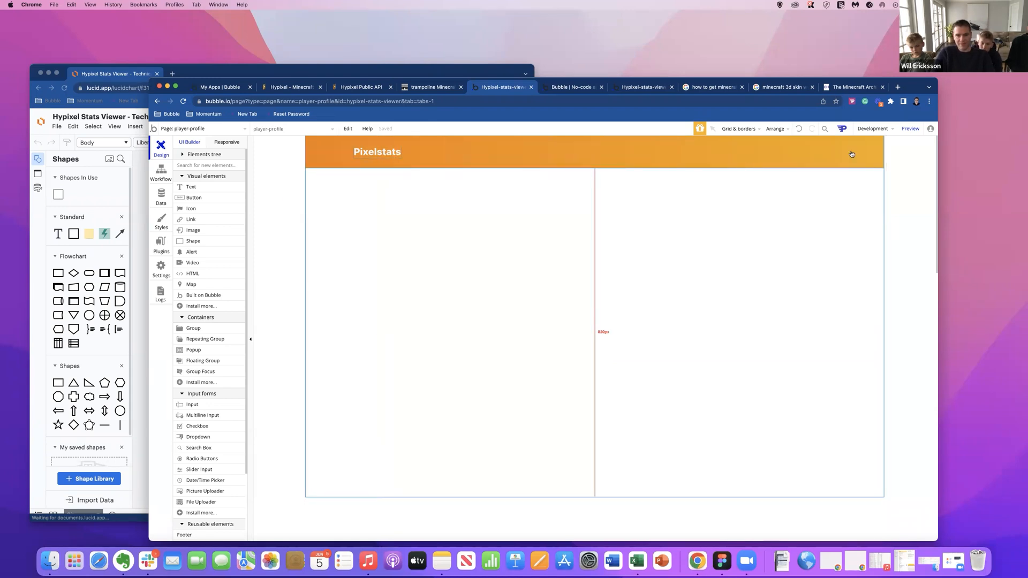
# Add an image element to the header bar and give it a fixed width and height of 50 px each.
pyautogui.click(194, 231)
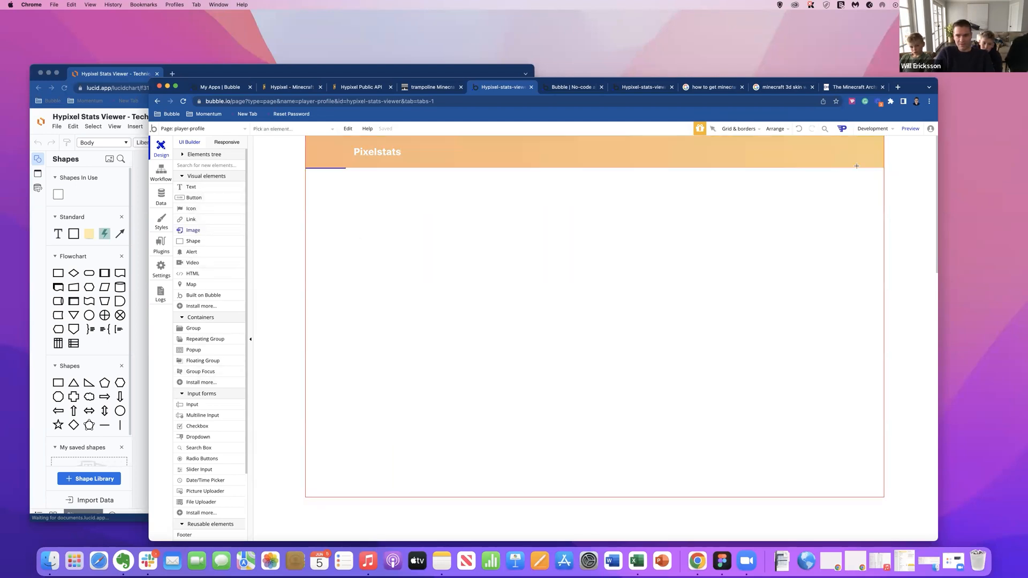
pyautogui.moveTo(819, 142); pyautogui.dragTo(854, 162)
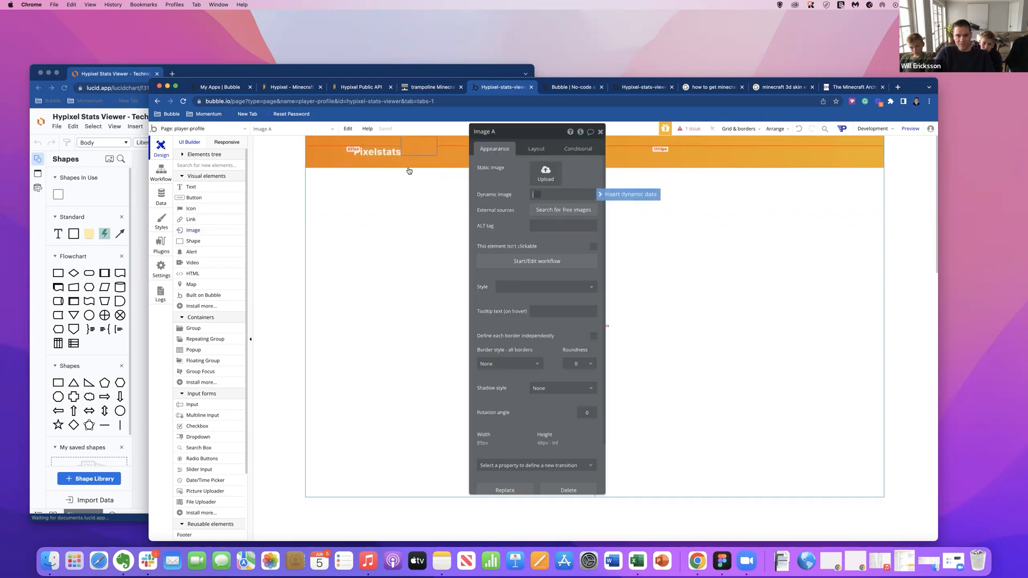
pyautogui.click(536, 149)
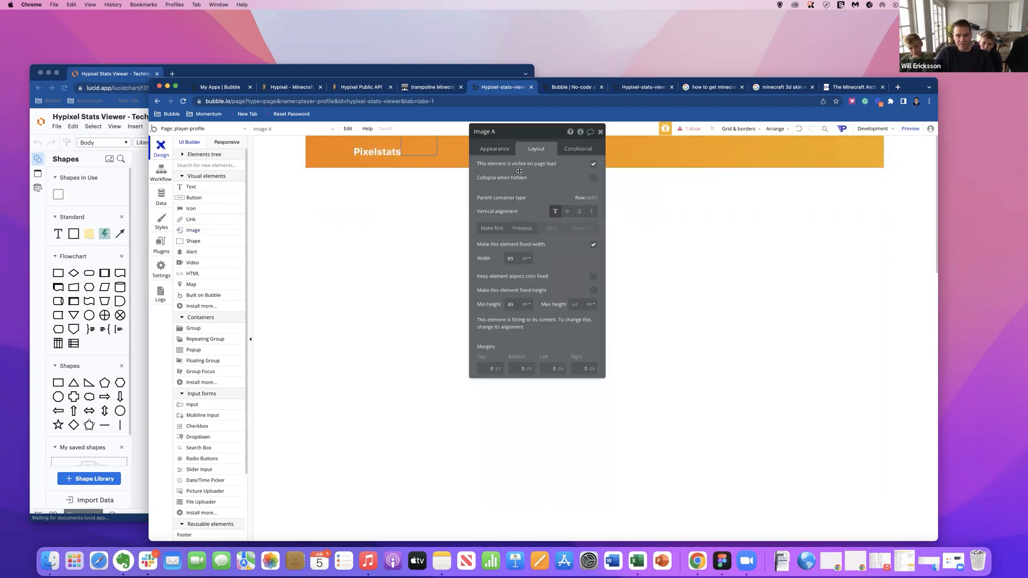
pyautogui.click(594, 244)
pyautogui.click(511, 258)
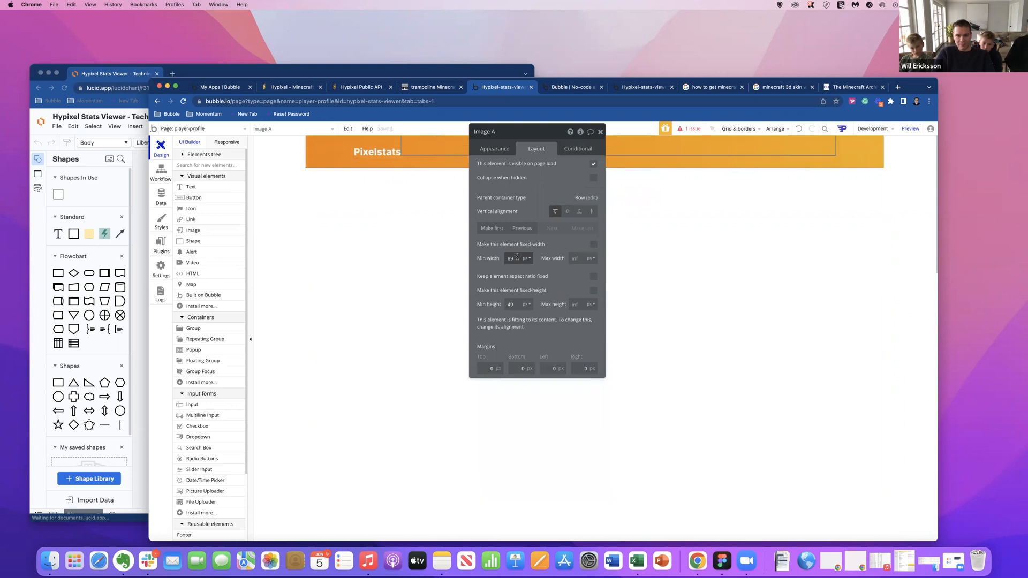
pyautogui.write('50')
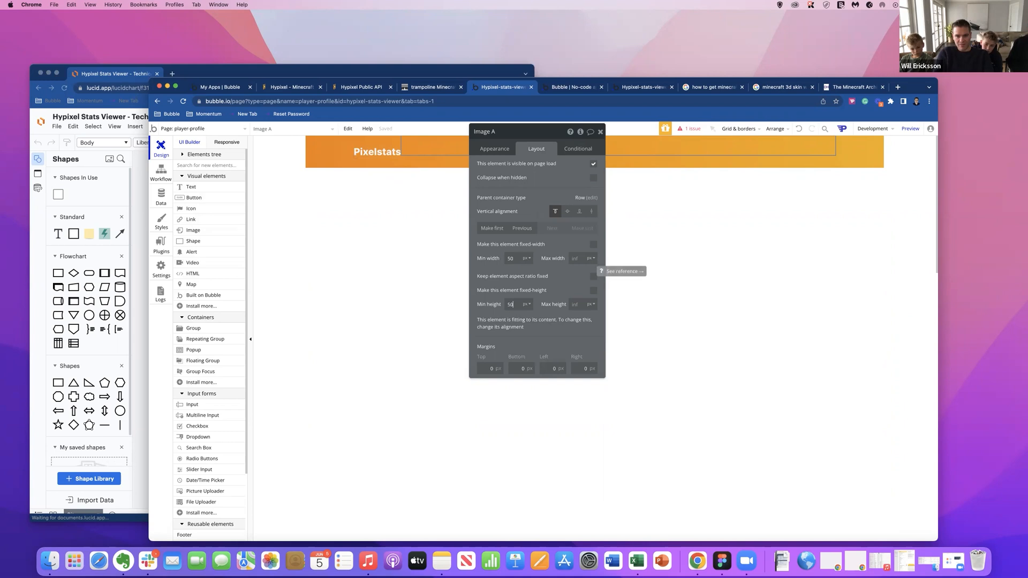
pyautogui.click(593, 246)
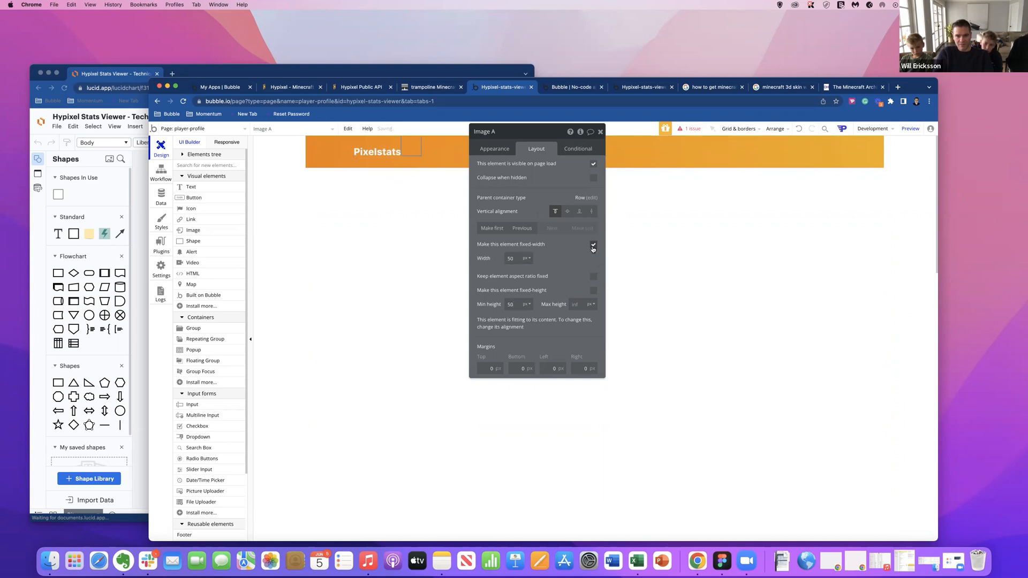
pyautogui.click(593, 291)
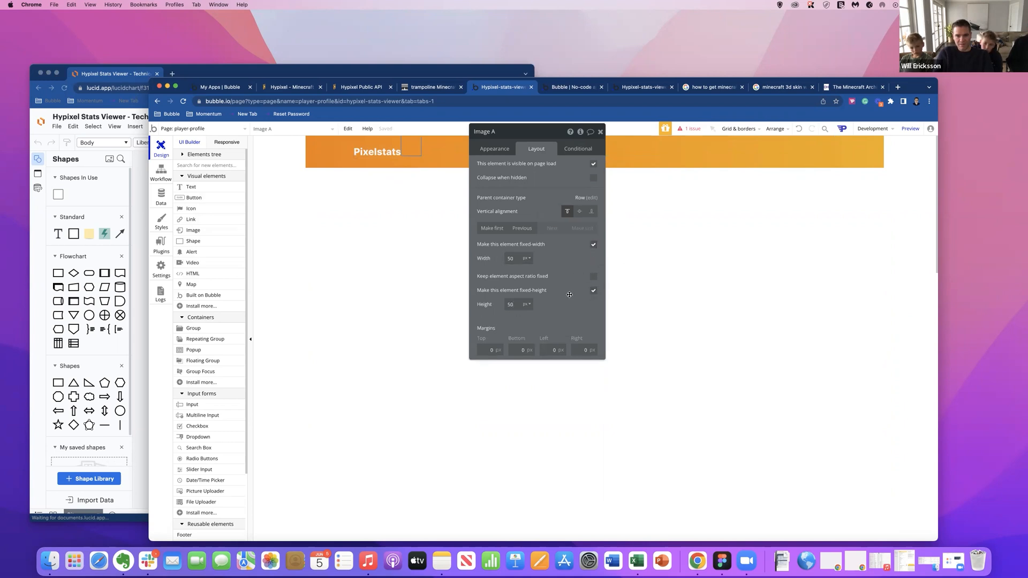
# Set the header image's corner roundness to 50 and upload the headshot photo as its static image.
pyautogui.moveTo(524, 143); pyautogui.dragTo(527, 199)
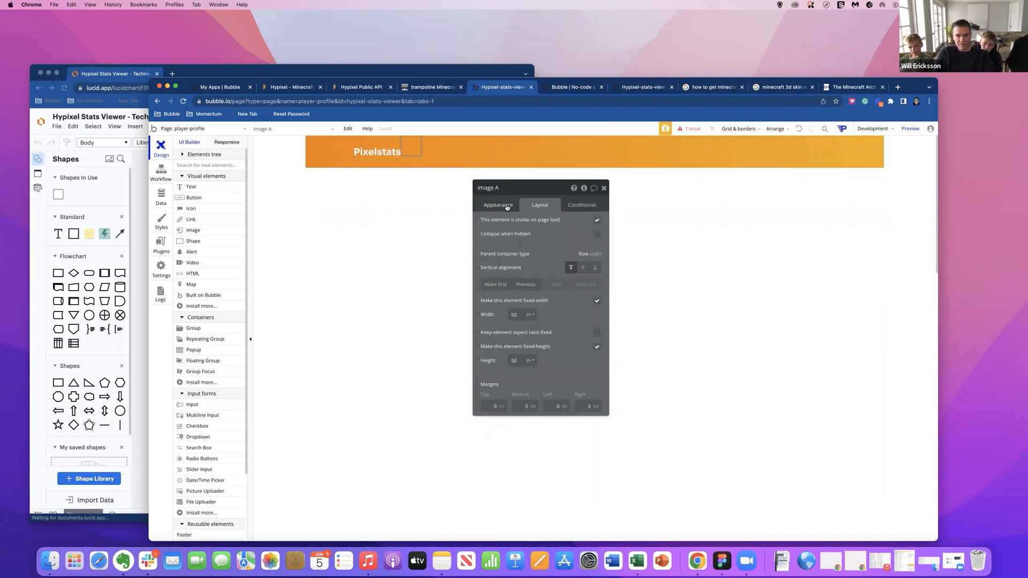
pyautogui.click(506, 205)
pyautogui.click(569, 420)
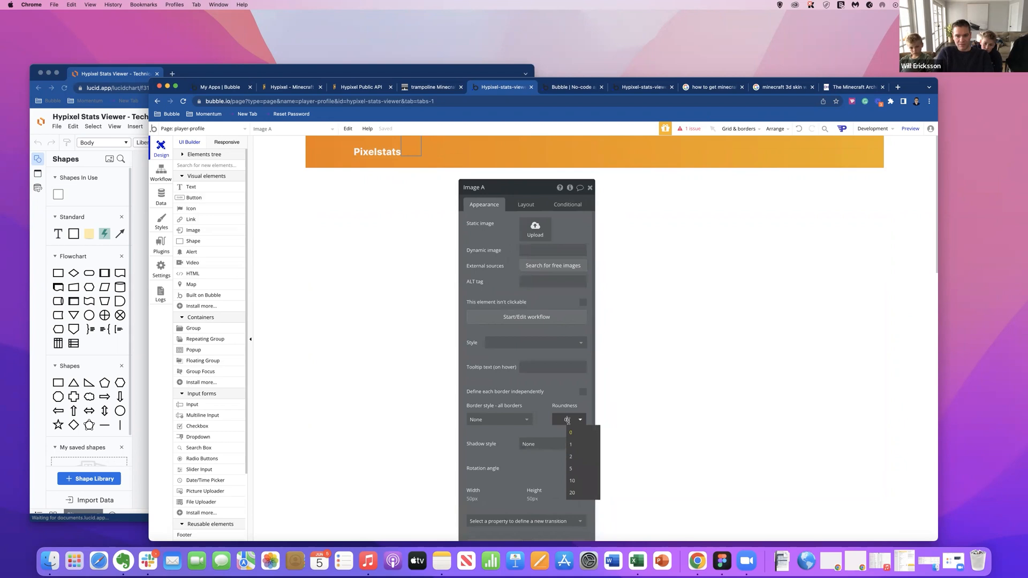
pyautogui.click(541, 410)
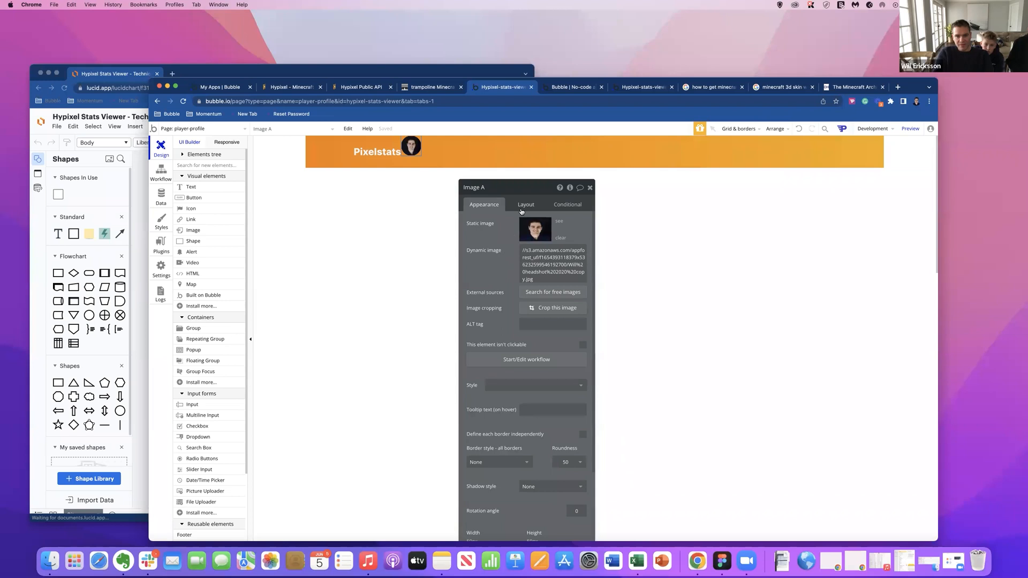
# Compare the container alignment options of the header group and settle on space-between, with title and image at opposite ends.
pyautogui.click(432, 156)
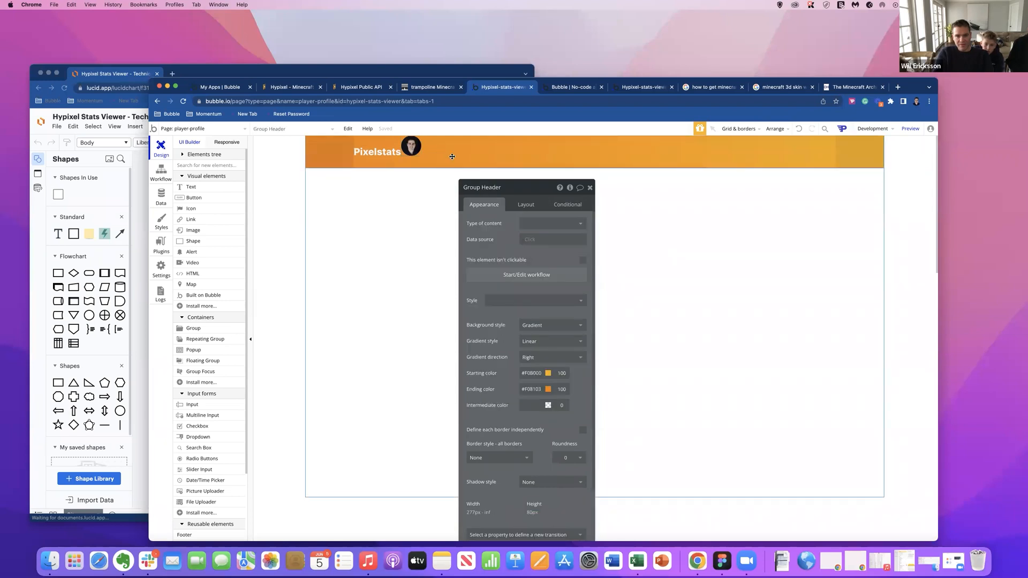
pyautogui.click(522, 203)
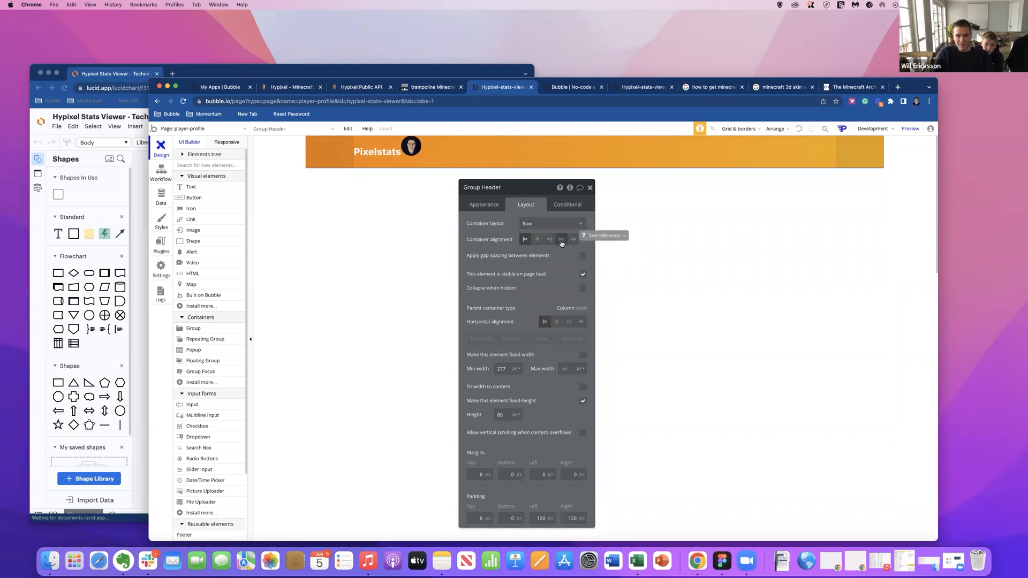
pyautogui.click(562, 243)
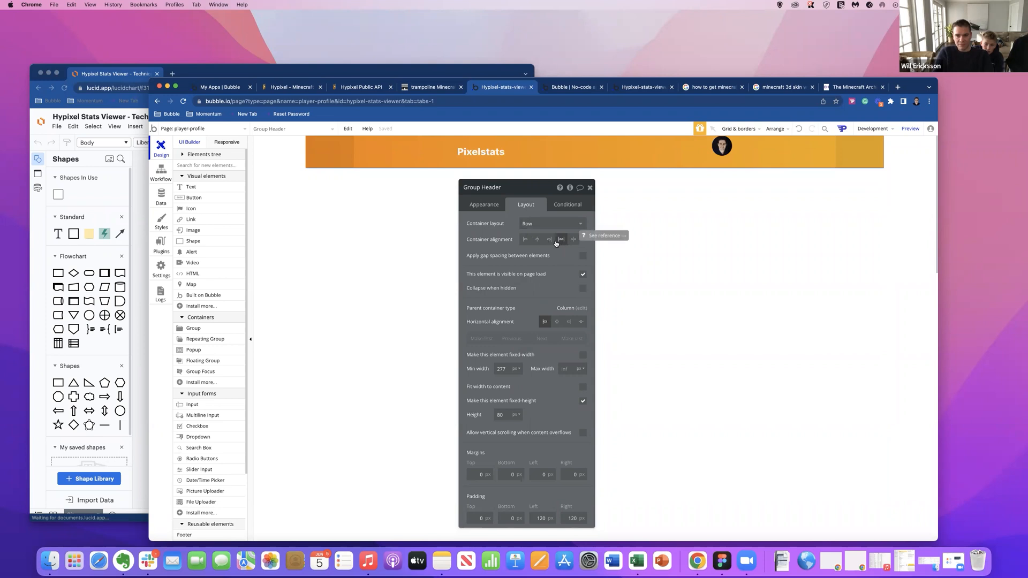
pyautogui.click(549, 241)
pyautogui.click(573, 240)
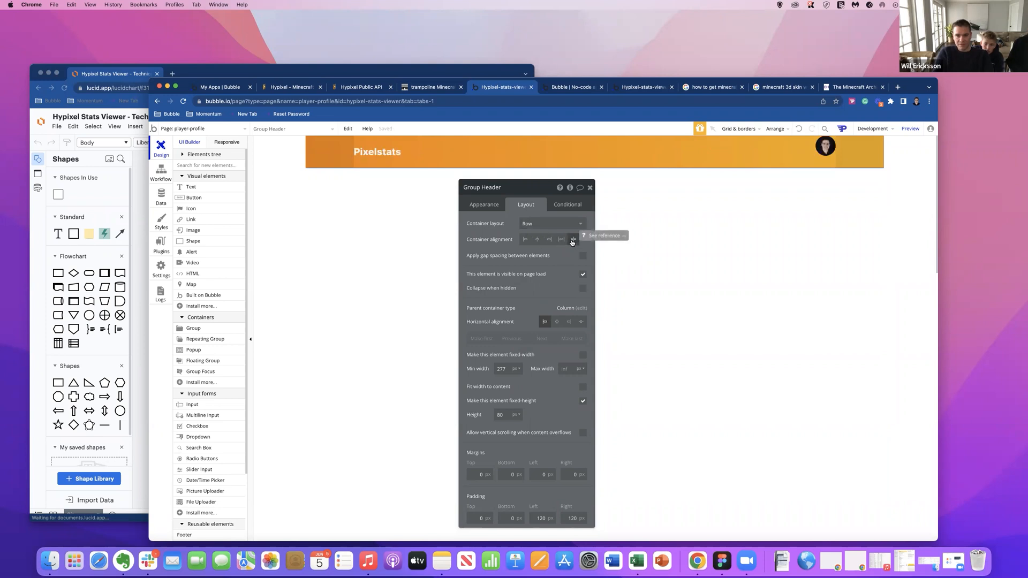
pyautogui.click(525, 240)
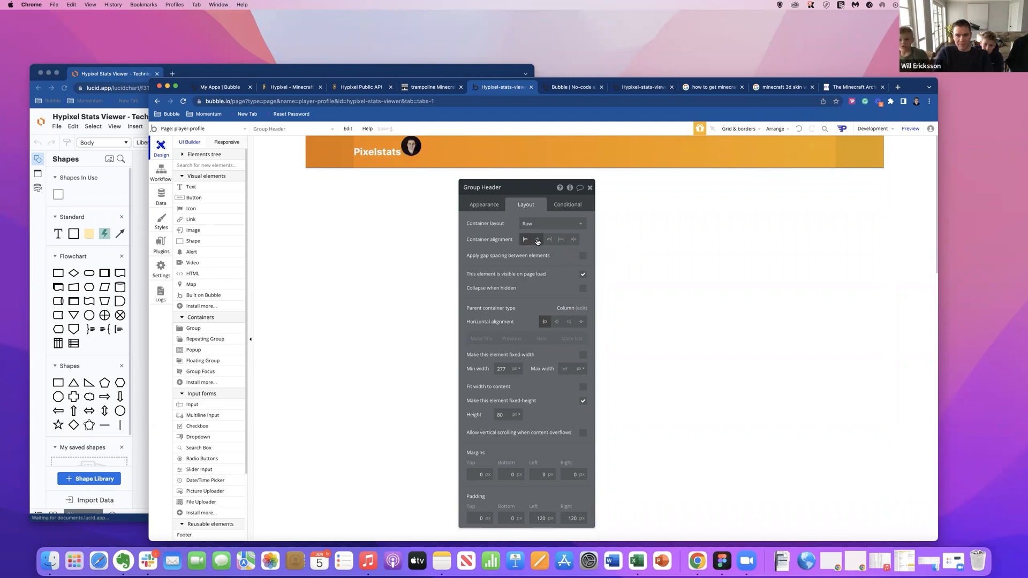
pyautogui.click(538, 241)
pyautogui.click(553, 242)
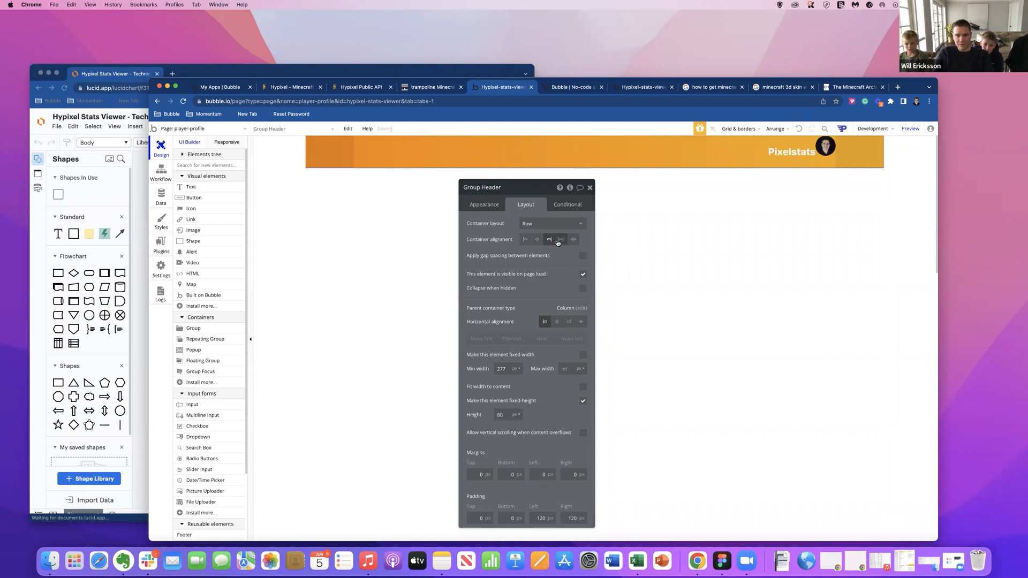
pyautogui.click(561, 241)
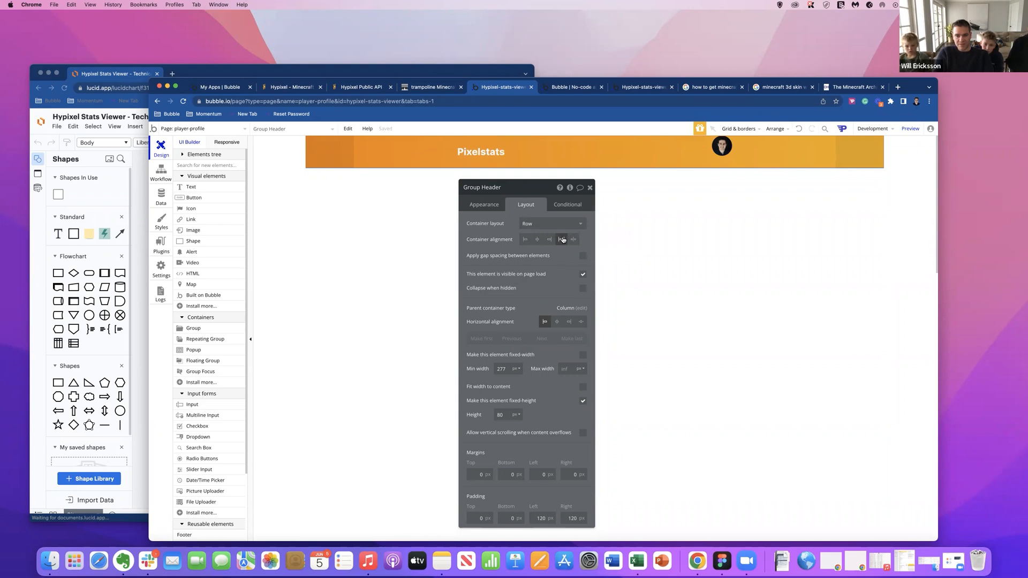
pyautogui.click(571, 240)
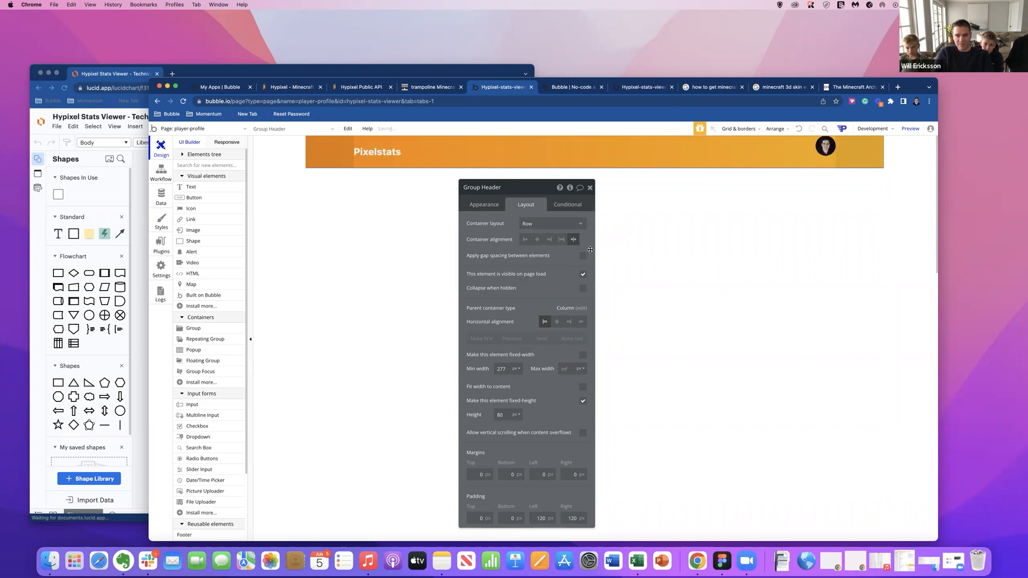
# Center the header image vertically within the header bar.
pyautogui.click(824, 146)
pyautogui.click(571, 268)
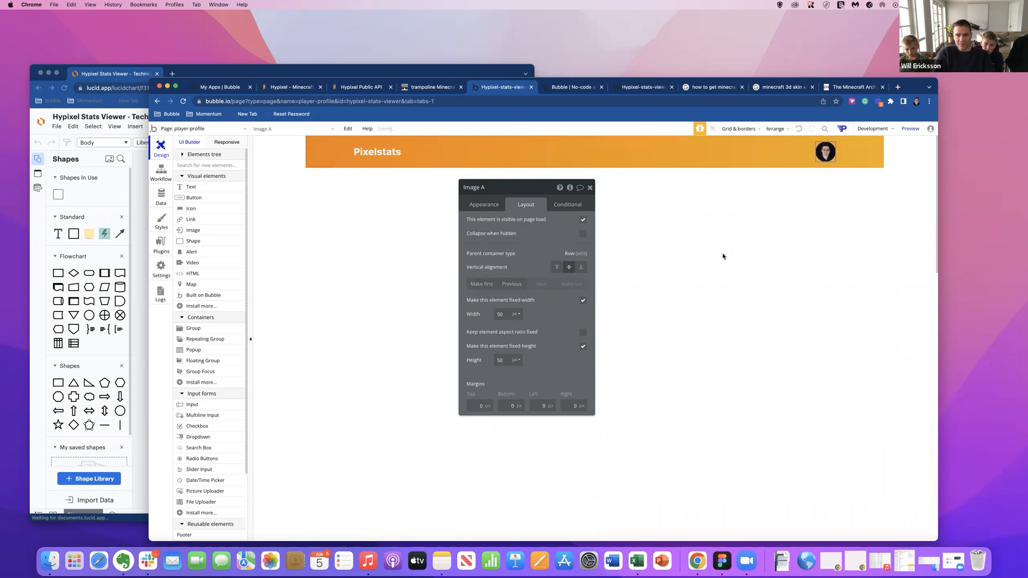
pyautogui.click(746, 252)
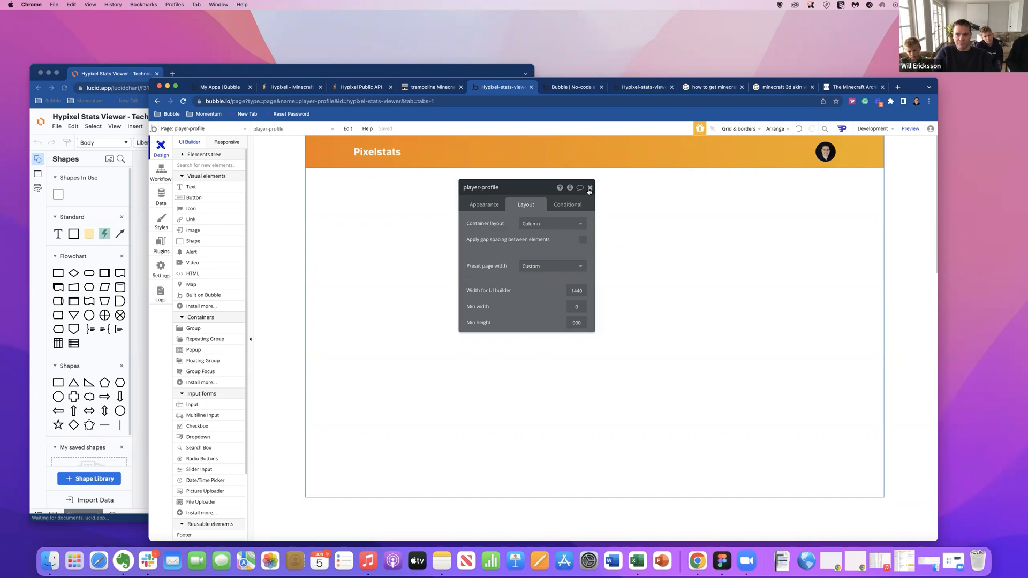
# Give the header image a solid border with a width of 2.
pyautogui.click(824, 154)
pyautogui.click(483, 205)
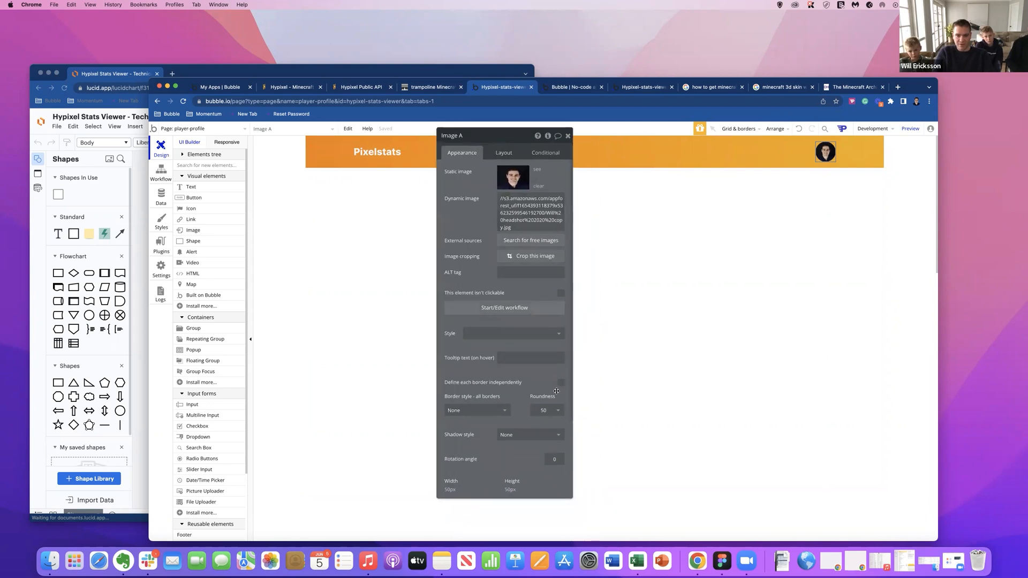
pyautogui.click(508, 409)
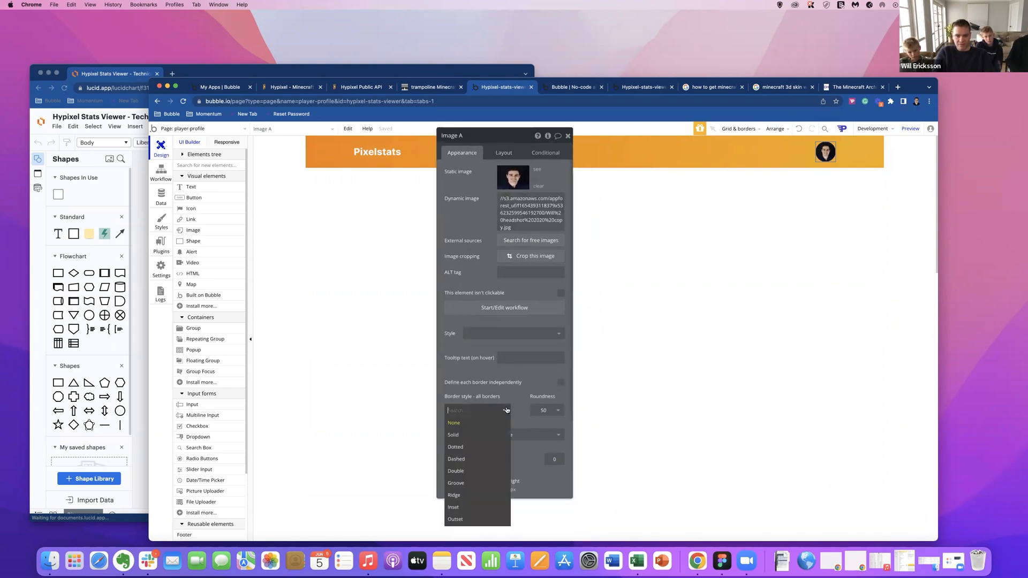
pyautogui.click(483, 435)
pyautogui.click(478, 426)
pyautogui.moveTo(485, 425); pyautogui.dragTo(474, 426)
pyautogui.doubleClick(472, 426)
pyautogui.click(479, 431)
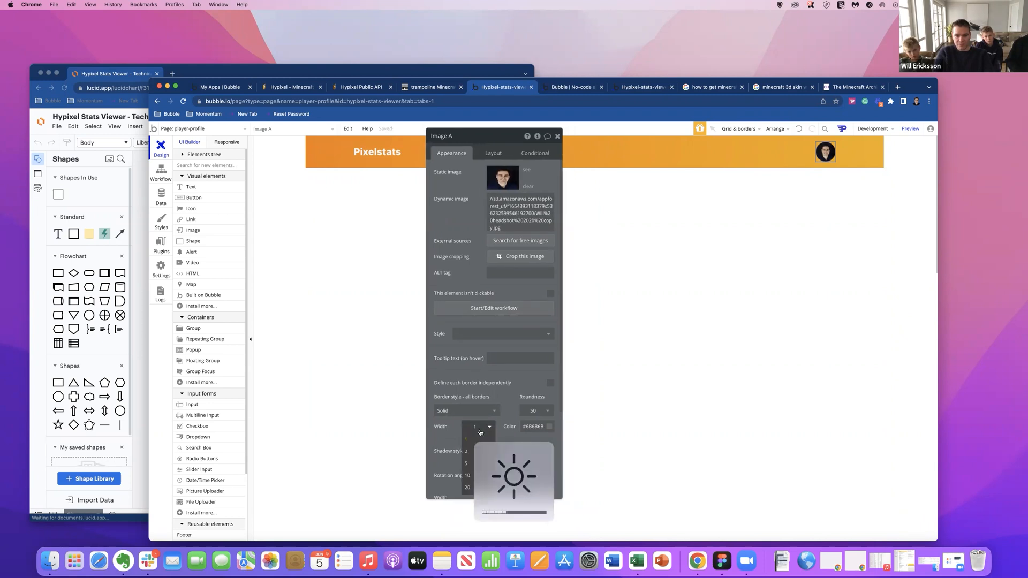
pyautogui.click(476, 451)
# Set the header image's border color to white and close the property editor.
pyautogui.click(541, 427)
pyautogui.moveTo(540, 455); pyautogui.dragTo(498, 417)
pyautogui.click(511, 406)
pyautogui.click(682, 378)
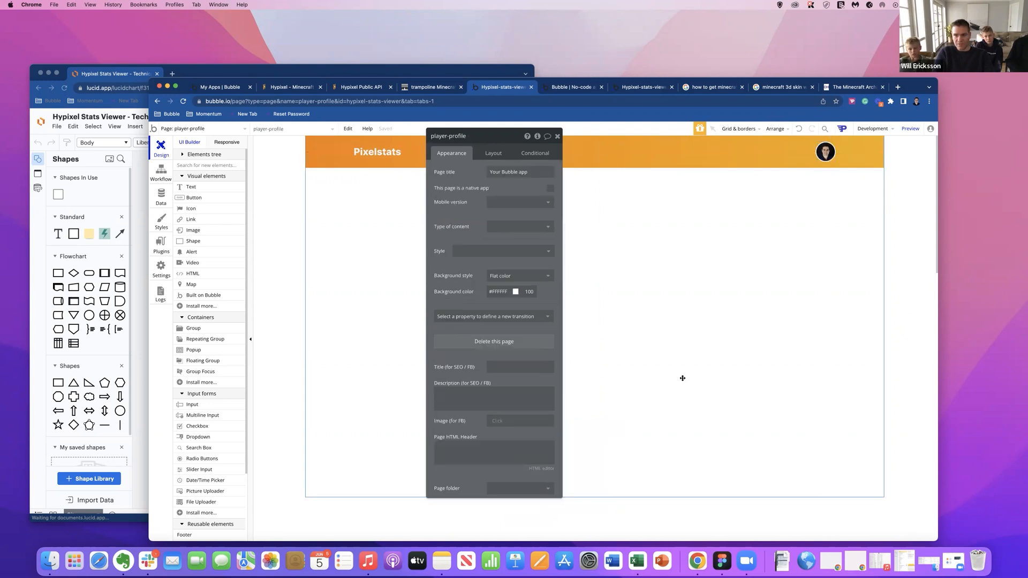
pyautogui.click(557, 136)
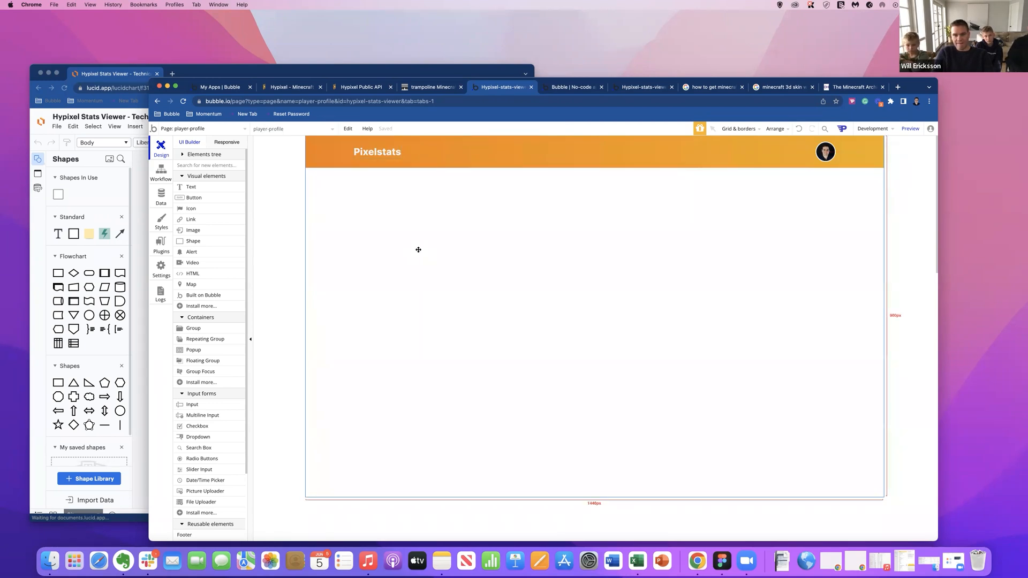
# Preview the player-profile page and check the header's title and image at a narrow and a wide window width.
pyautogui.click(911, 130)
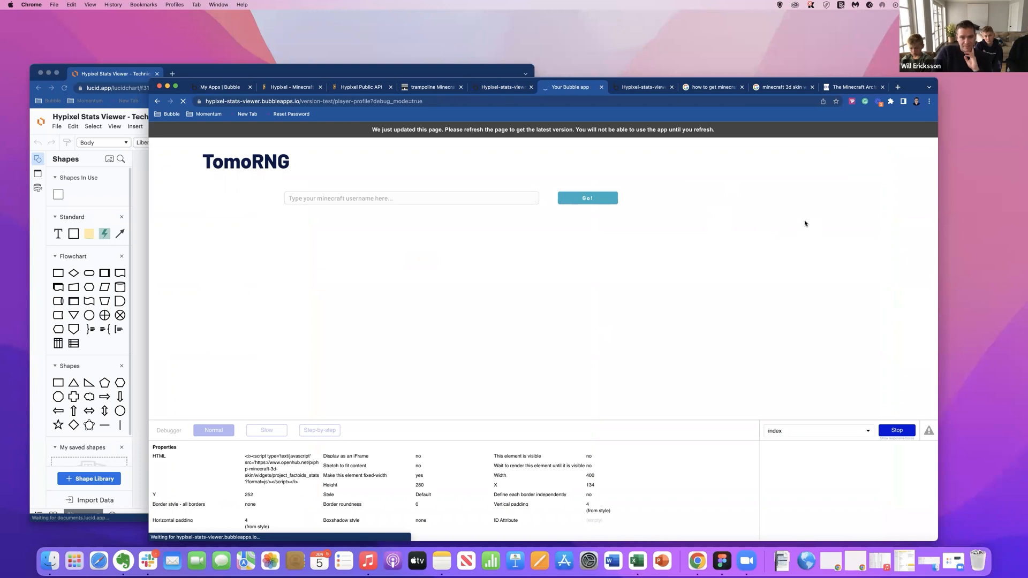
pyautogui.moveTo(939, 216); pyautogui.dragTo(556, 212)
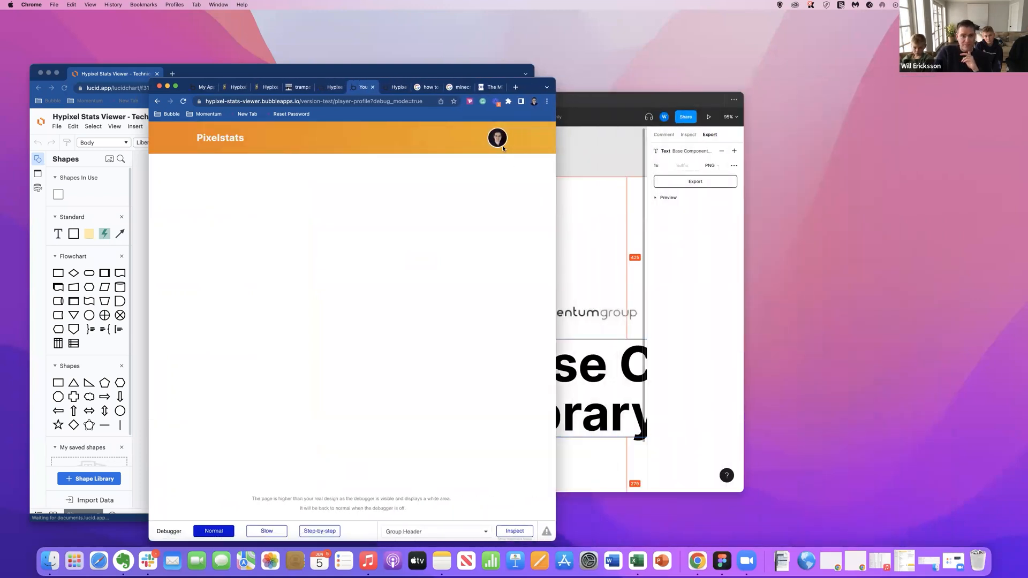
pyautogui.moveTo(555, 152); pyautogui.dragTo(869, 180)
pyautogui.moveTo(840, 87); pyautogui.dragTo(847, 73)
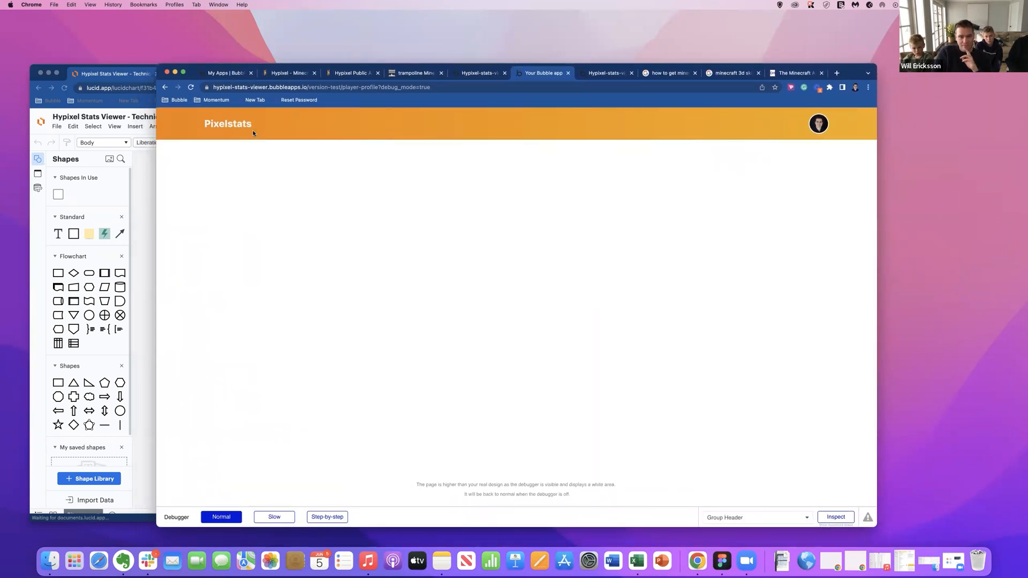
pyautogui.moveTo(203, 127); pyautogui.dragTo(282, 129)
pyautogui.click(278, 134)
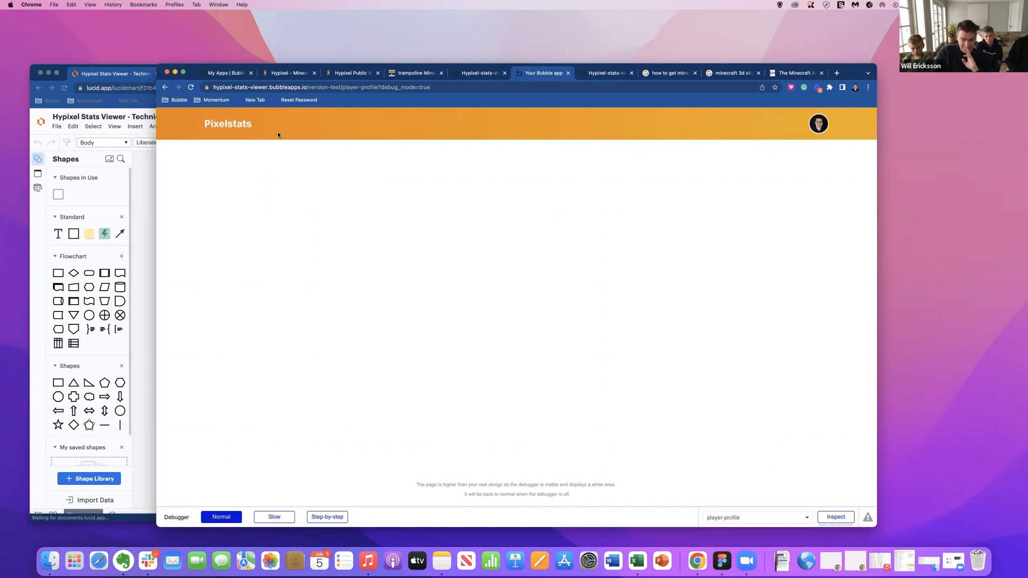
pyautogui.click(817, 119)
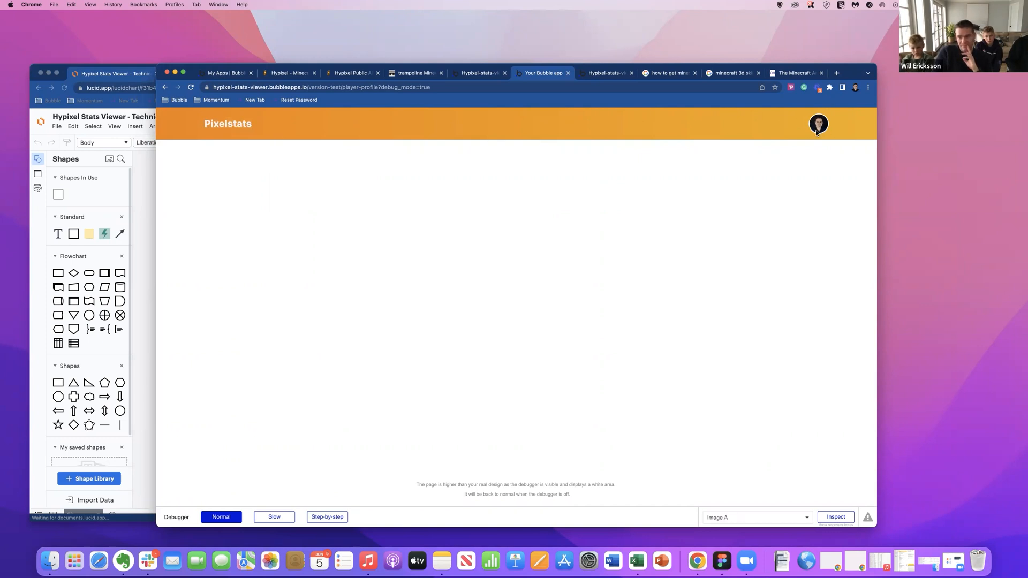
pyautogui.moveTo(204, 126); pyautogui.dragTo(258, 126)
pyautogui.click(262, 127)
# Return to the page editor, expand the elements tree and view the player-profile page's properties.
pyautogui.click(476, 74)
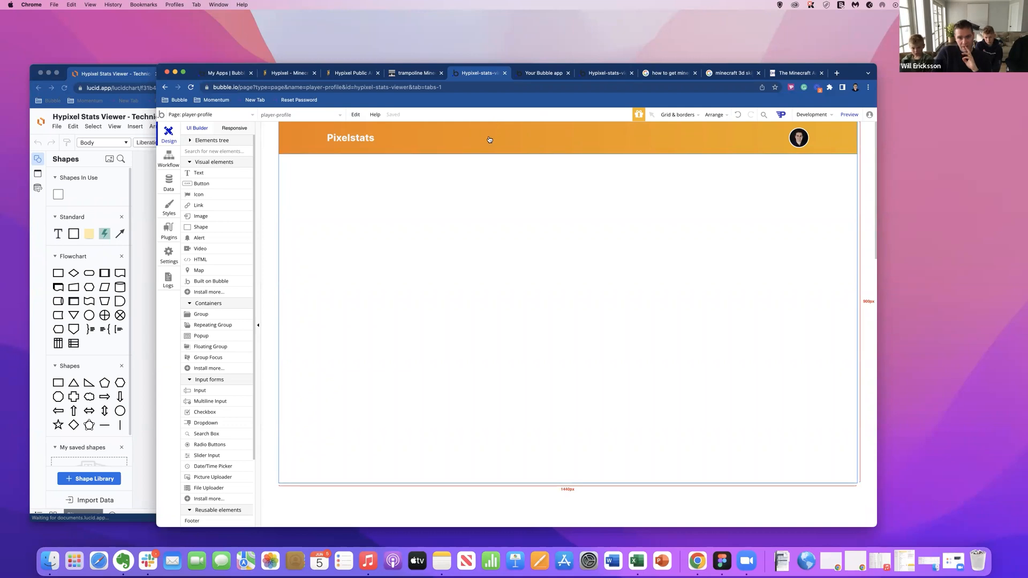
pyautogui.click(191, 142)
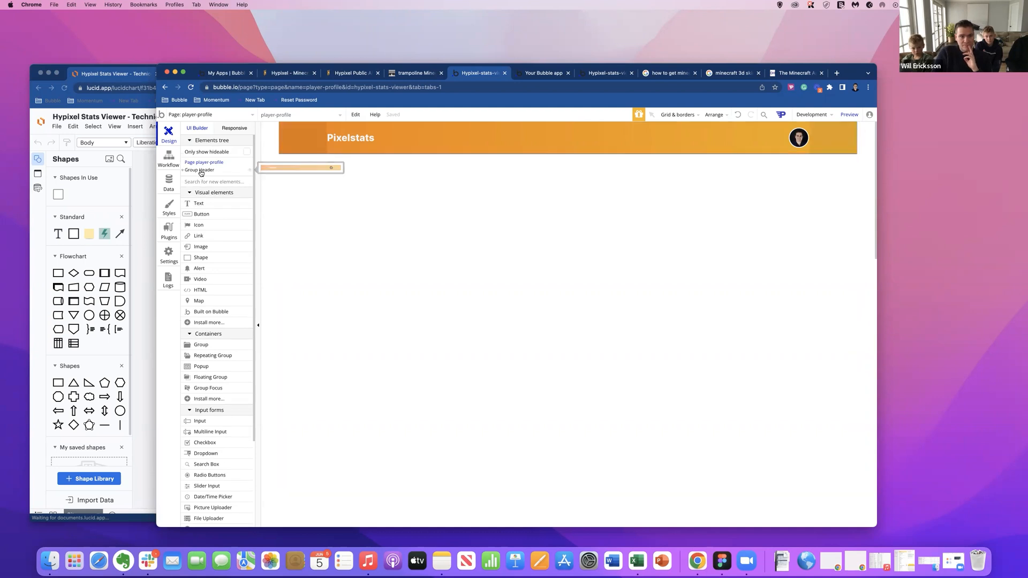
pyautogui.click(201, 171)
pyautogui.click(204, 163)
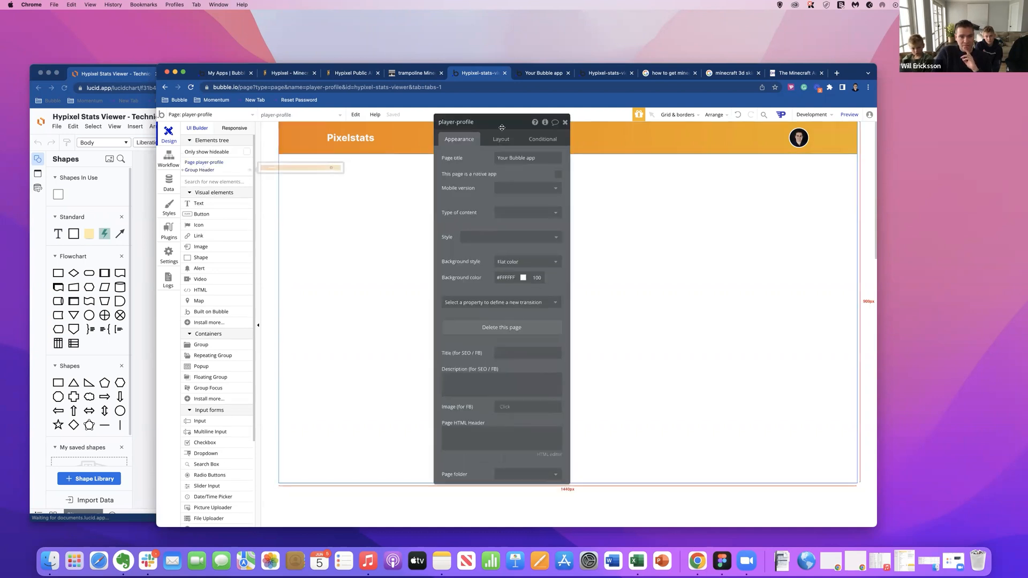
pyautogui.click(565, 122)
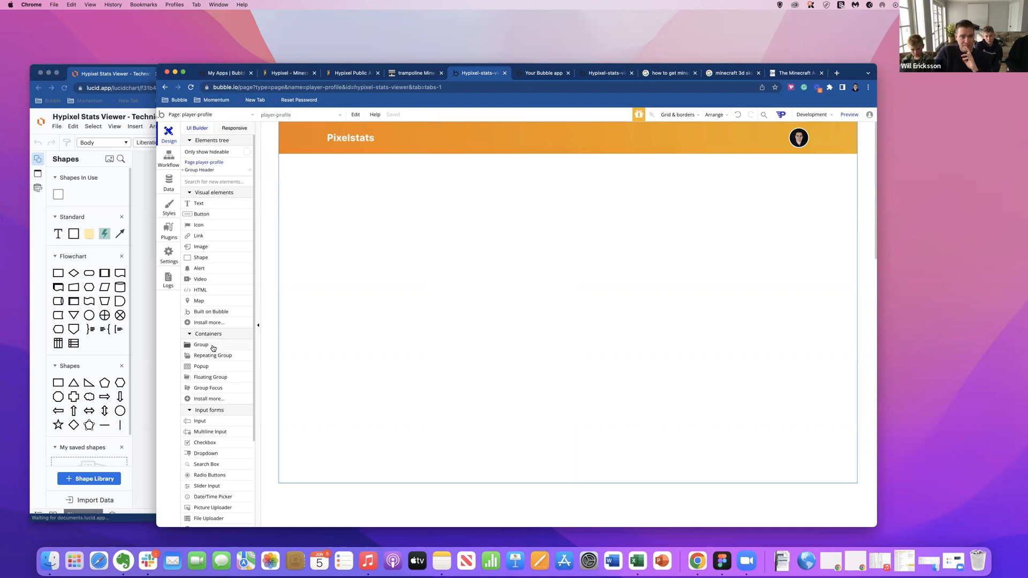
# Draw a group about 554 by 247 px on the player-profile page below the Pixelstats header.
pyautogui.click(201, 345)
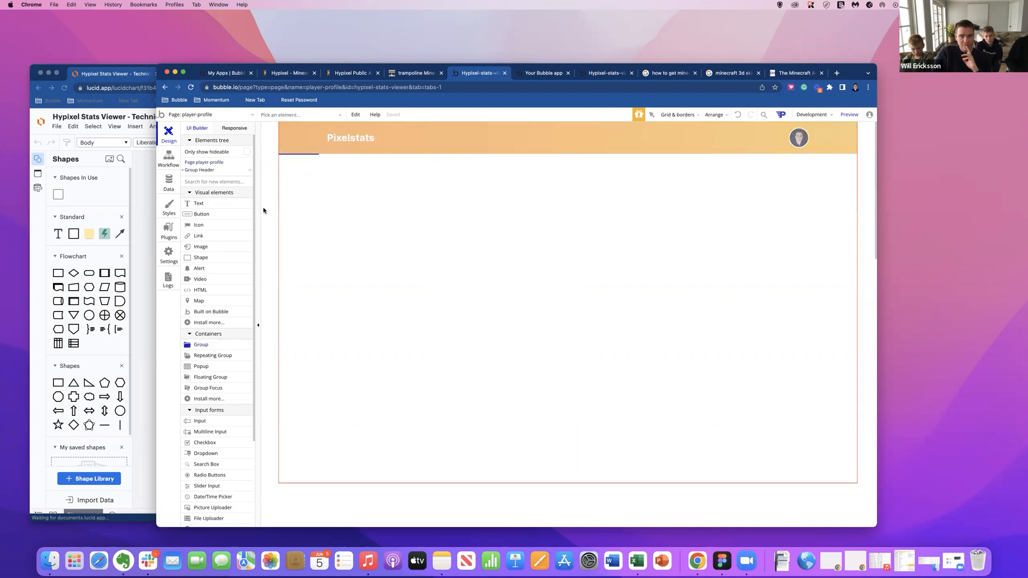
pyautogui.moveTo(342, 213); pyautogui.dragTo(551, 306)
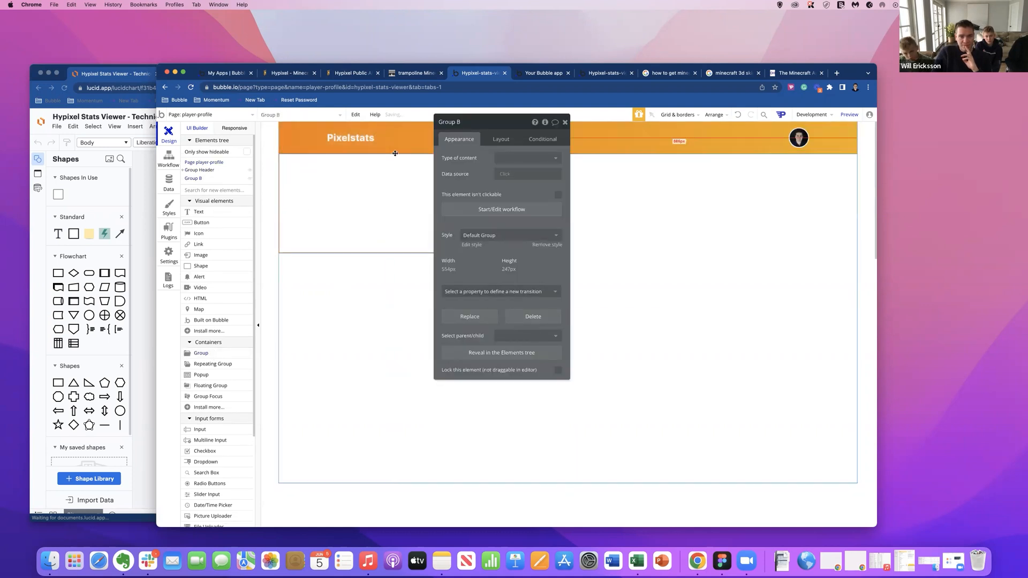
# Give the header group an outset shadow with a blur radius of 8, then deselect the header.
pyautogui.click(395, 153)
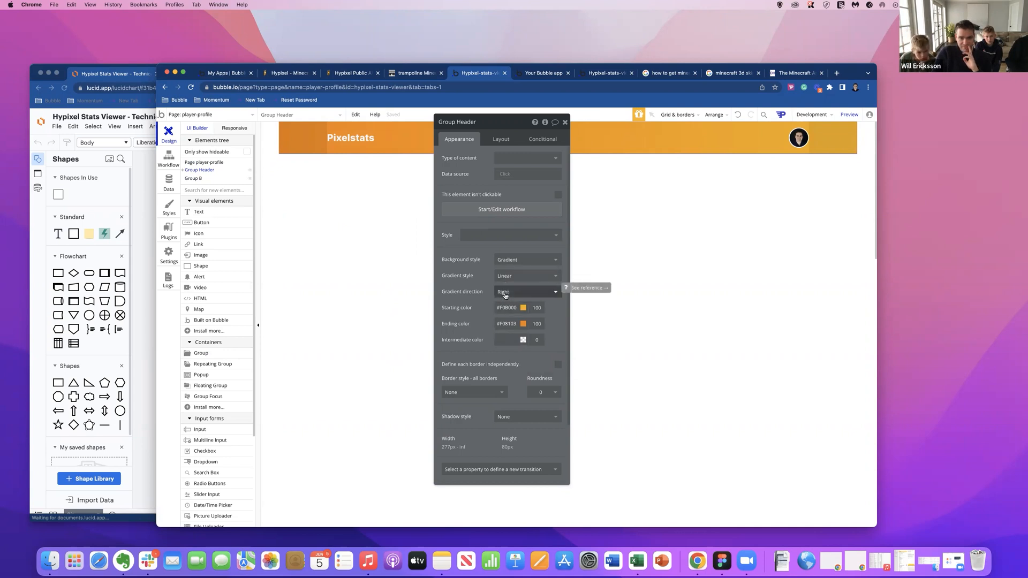
pyautogui.click(519, 418)
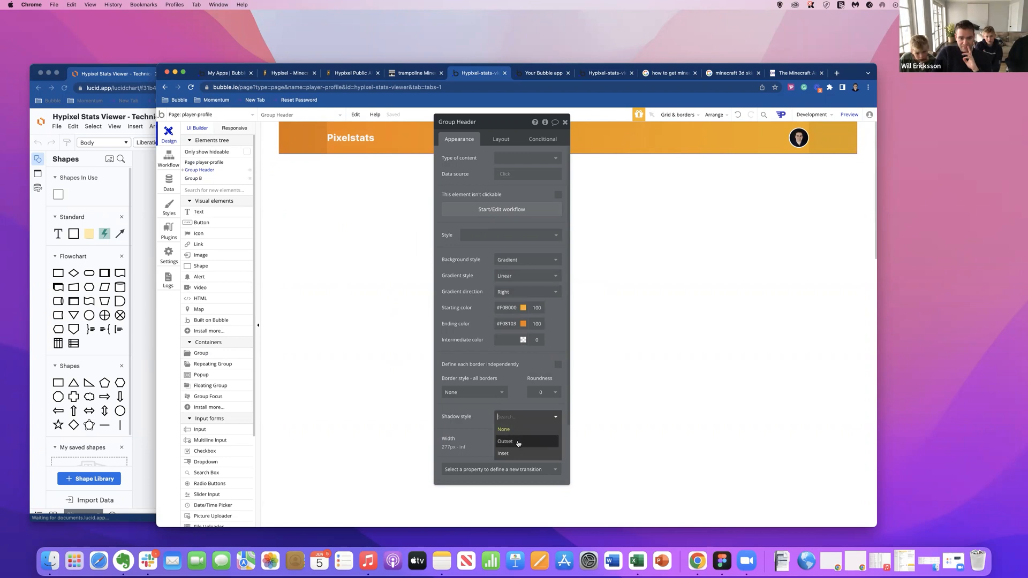
pyautogui.click(519, 442)
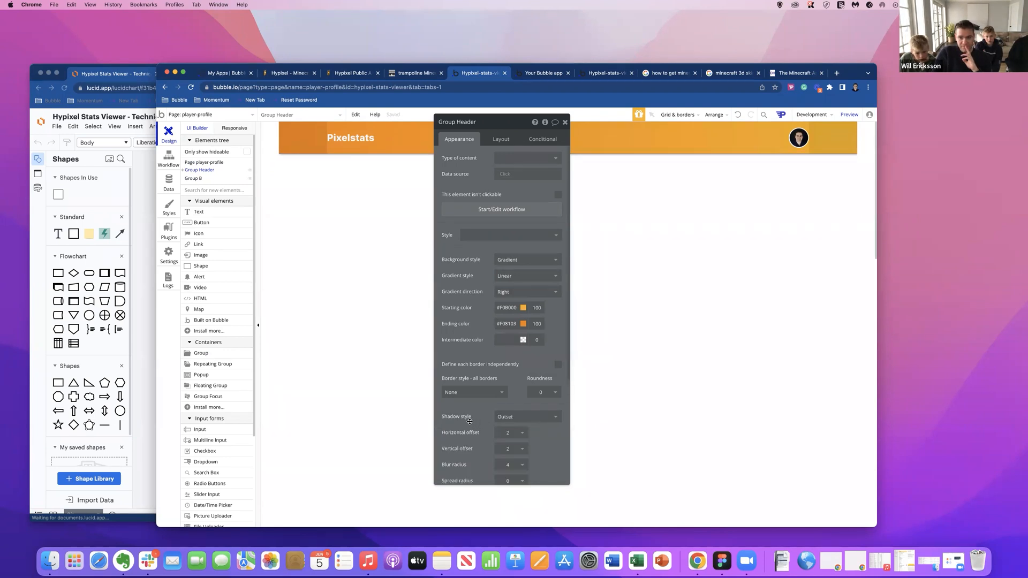
pyautogui.scroll(-5, 469, 421)
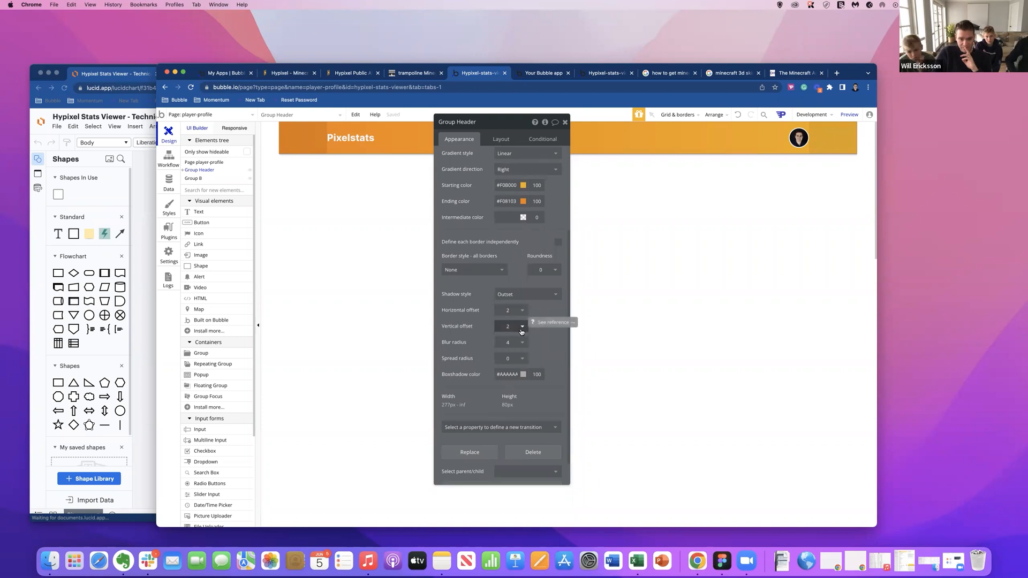
pyautogui.click(521, 342)
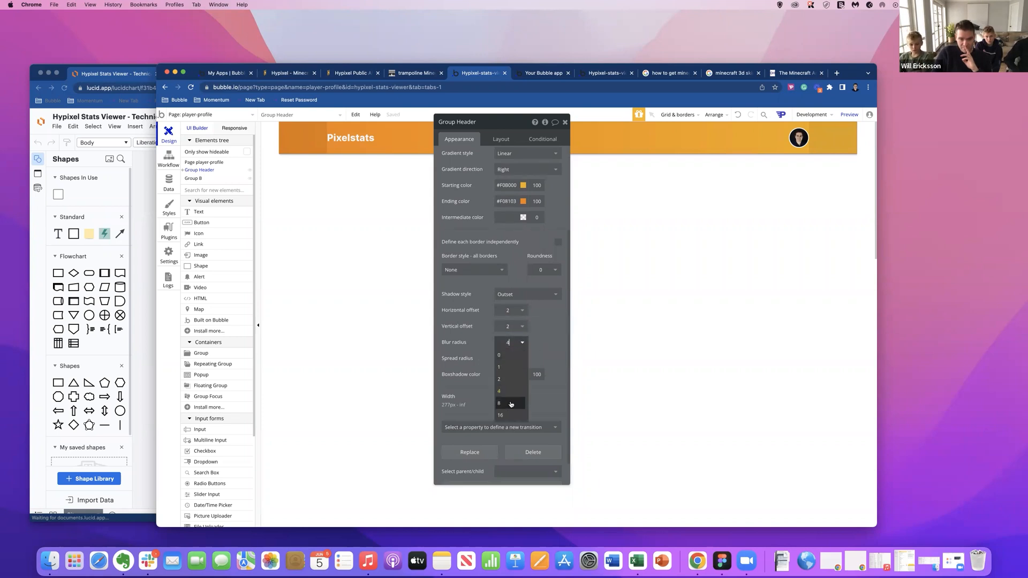
pyautogui.click(510, 404)
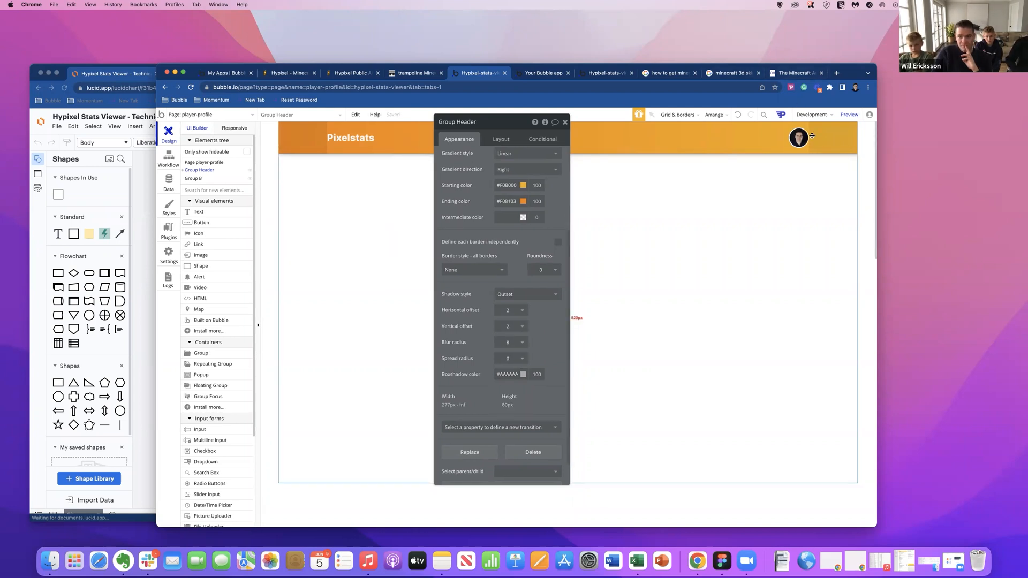
pyautogui.click(686, 155)
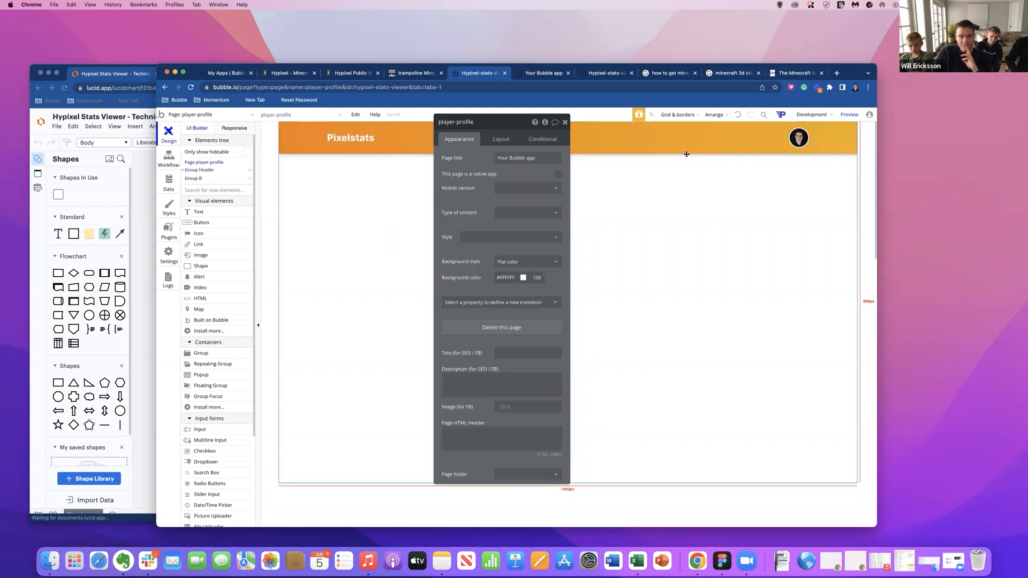
# Rename the new group below the header as Group Main Content.
pyautogui.moveTo(515, 123); pyautogui.dragTo(557, 128)
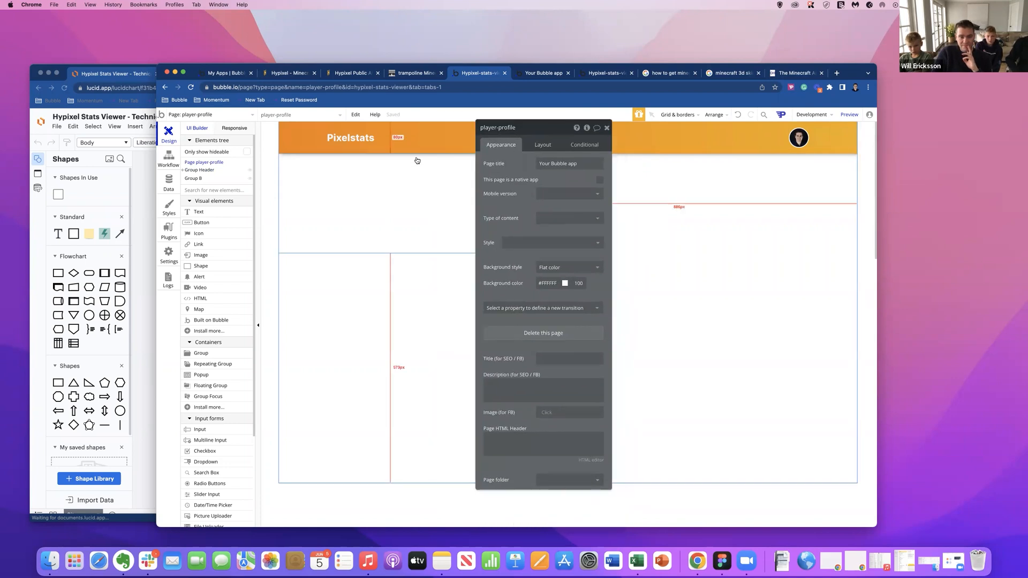
pyautogui.click(400, 178)
pyautogui.press('BackSpace')
pyautogui.press('BackSpace')
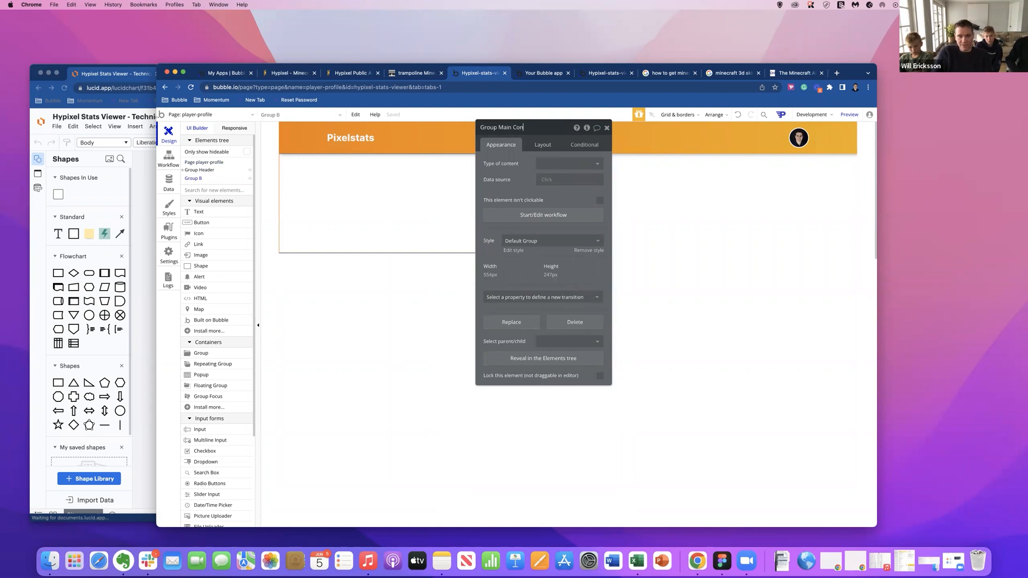
pyautogui.press('Return')
# Set the container layout of Group Main Content to Column.
pyautogui.moveTo(512, 127); pyautogui.dragTo(585, 248)
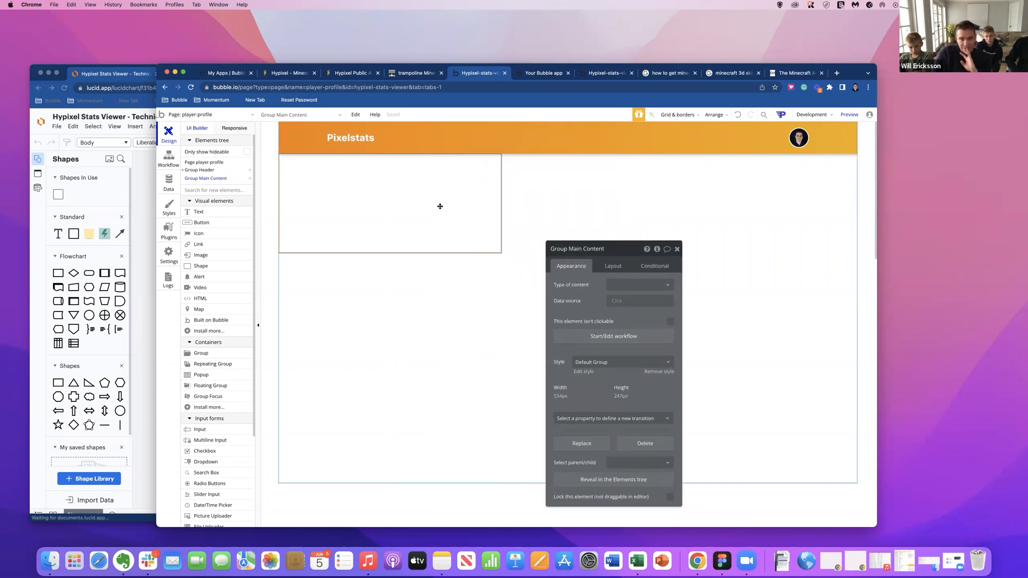
pyautogui.moveTo(575, 249); pyautogui.dragTo(587, 200)
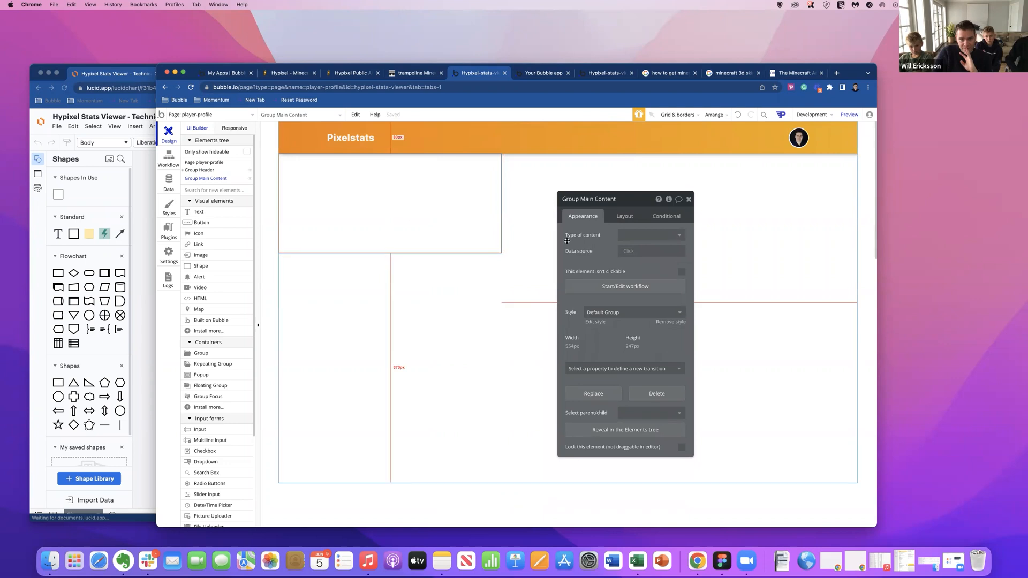
pyautogui.click(623, 215)
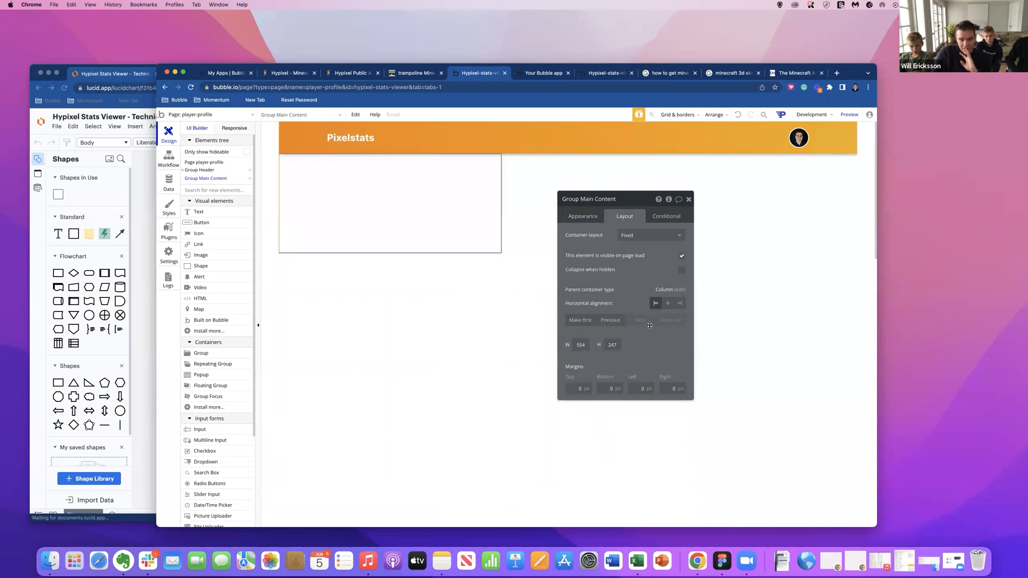
pyautogui.click(656, 238)
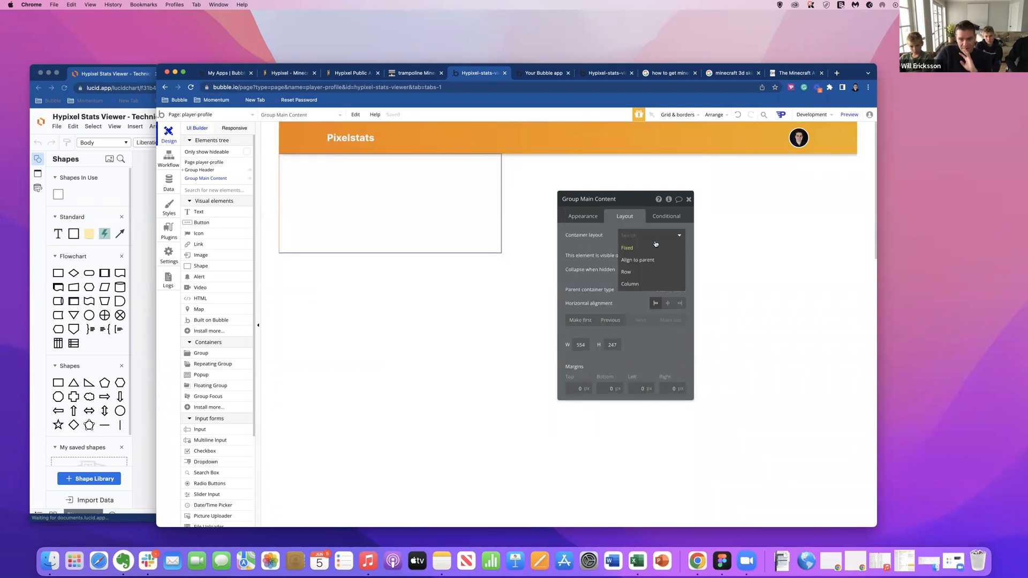
pyautogui.click(647, 282)
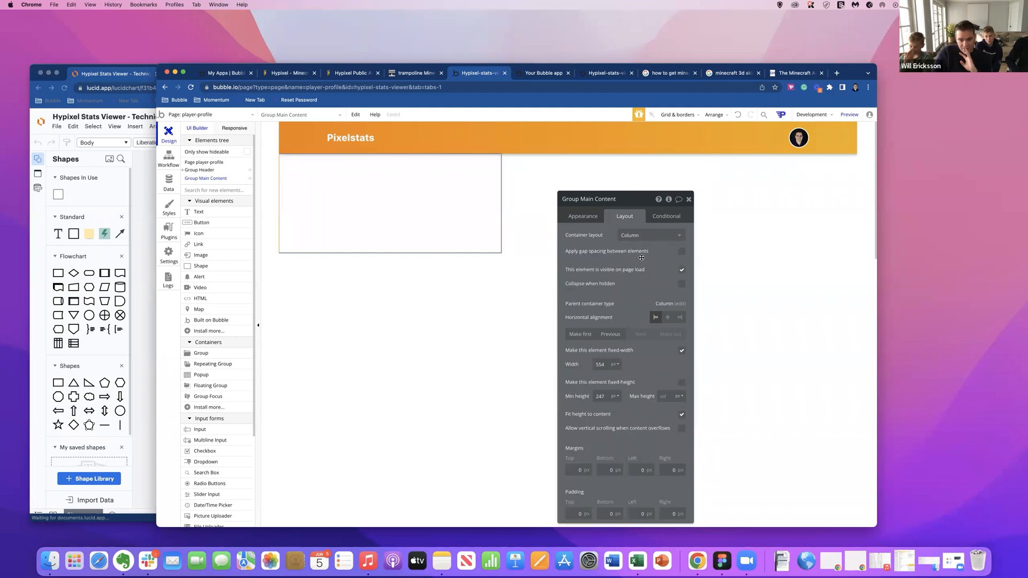
# Turn off the fixed width of Group Main Content and set its minimum height to 700 px.
pyautogui.click(681, 351)
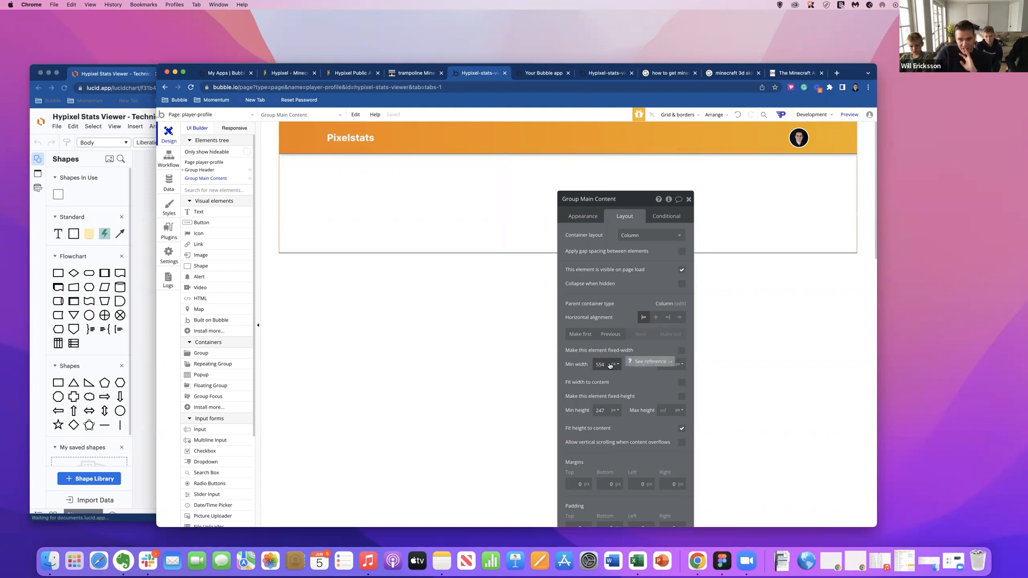
pyautogui.moveTo(606, 410); pyautogui.dragTo(583, 411)
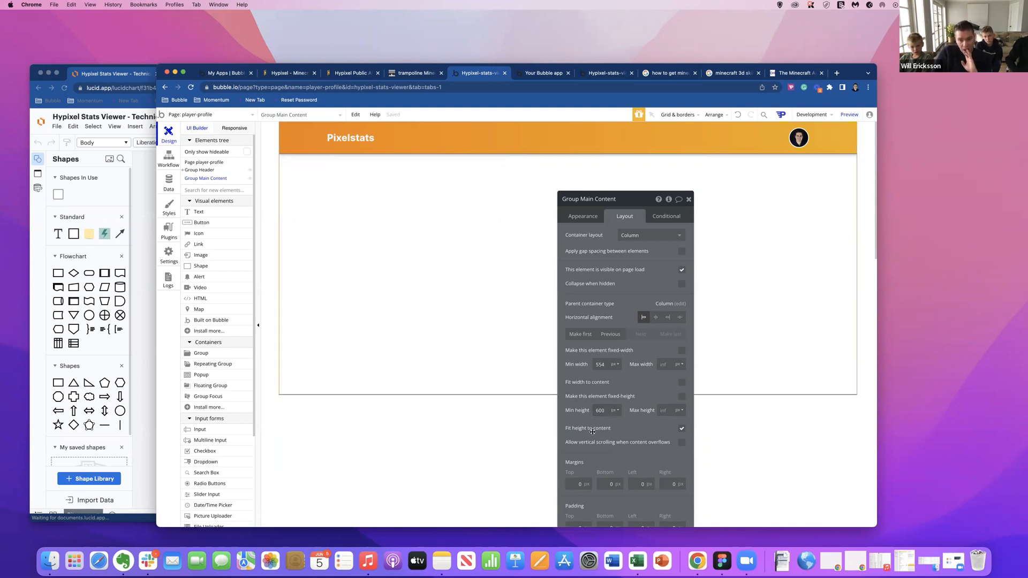
pyautogui.moveTo(607, 410); pyautogui.dragTo(580, 410)
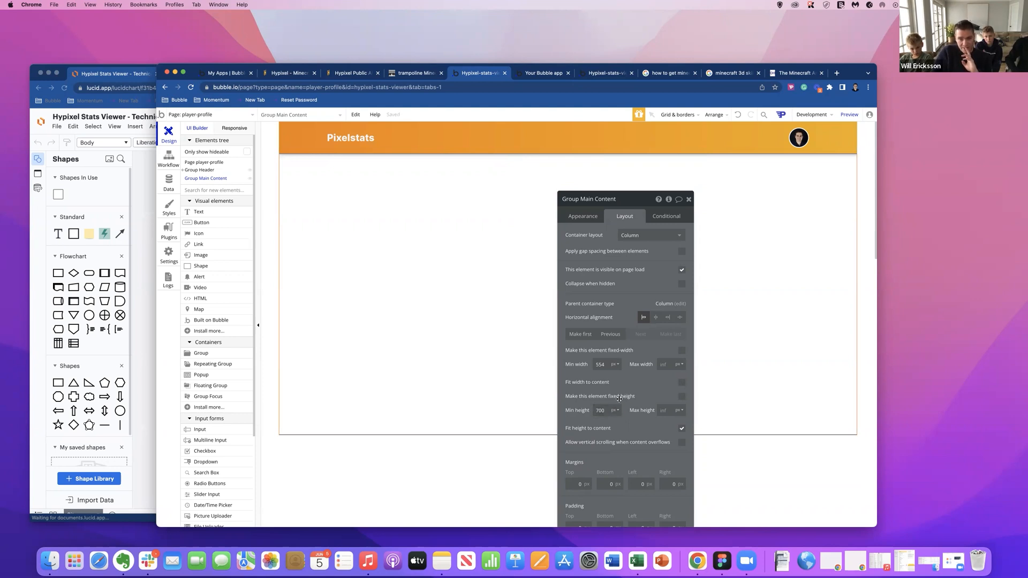
# Set the left and right padding of Group Main Content to 120 px each.
pyautogui.moveTo(598, 202); pyautogui.dragTo(572, 149)
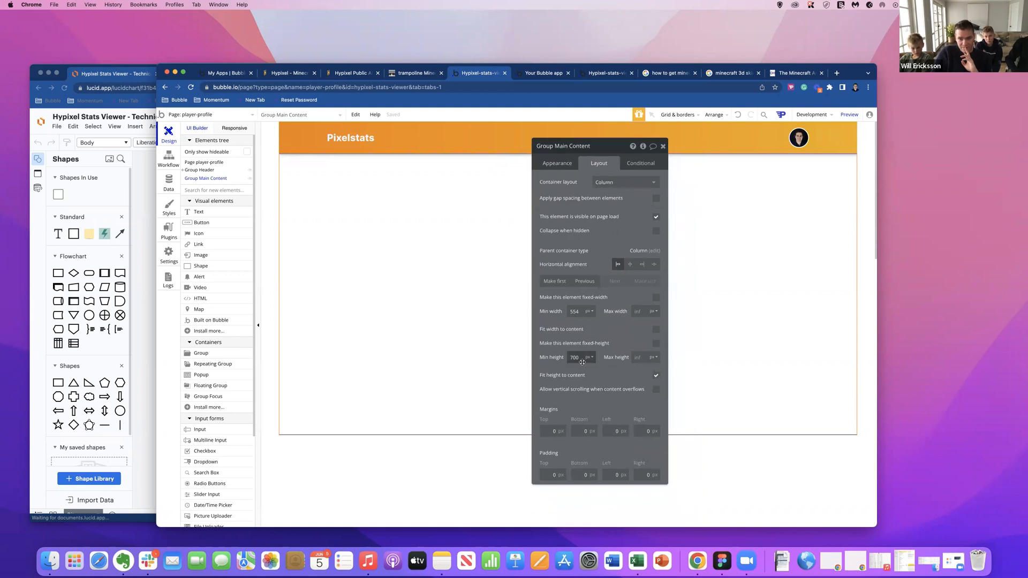
pyautogui.moveTo(614, 475); pyautogui.dragTo(619, 477)
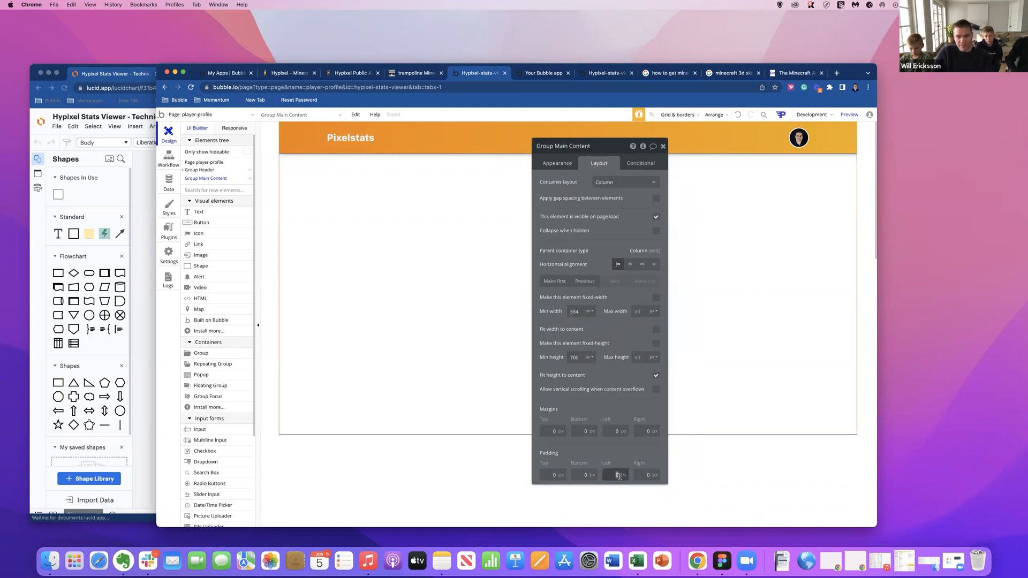
pyautogui.write('120')
pyautogui.press('Tab')
pyautogui.write('120')
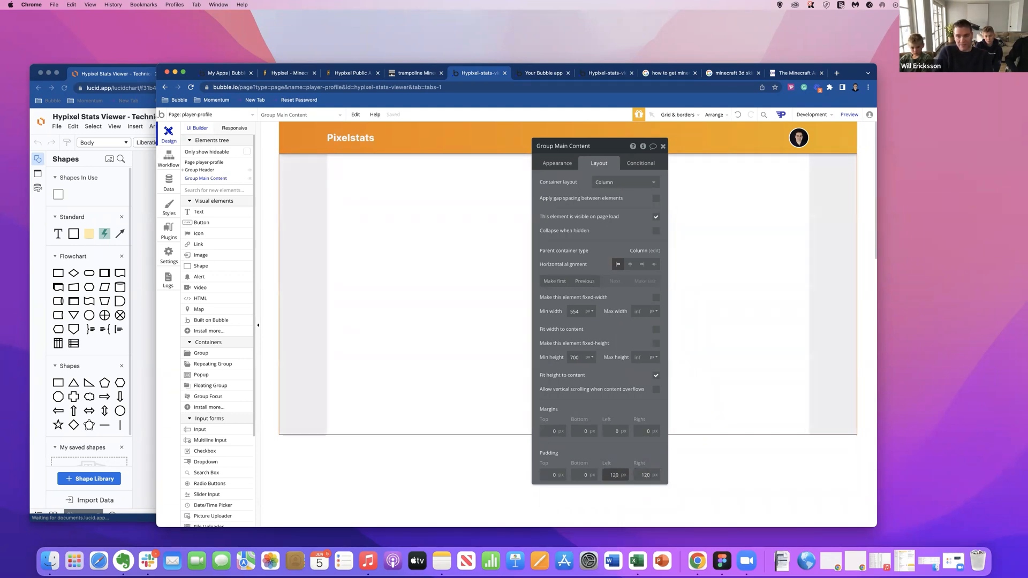
pyautogui.moveTo(841, 244); pyautogui.dragTo(846, 343)
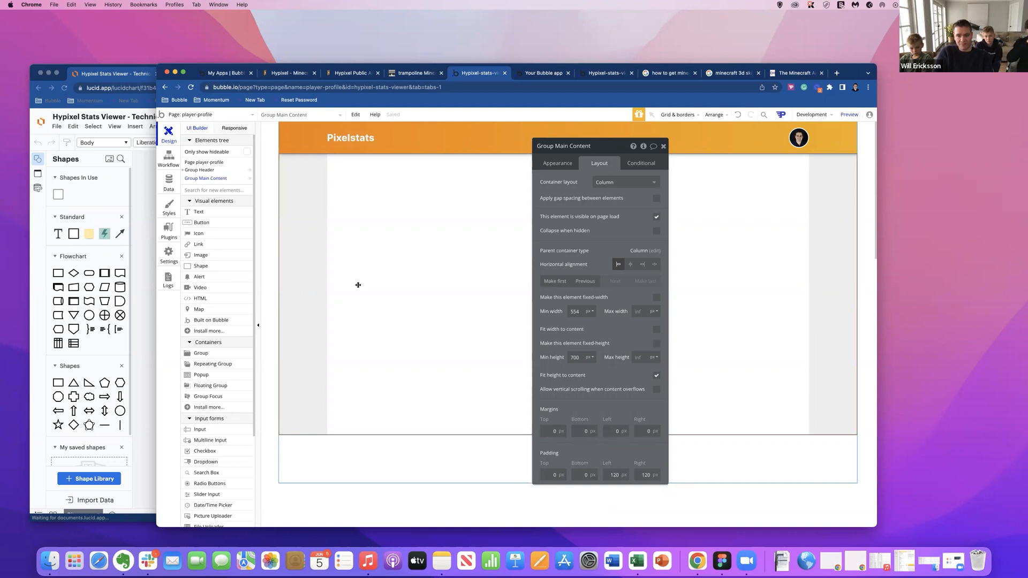
pyautogui.moveTo(577, 146); pyautogui.dragTo(588, 176)
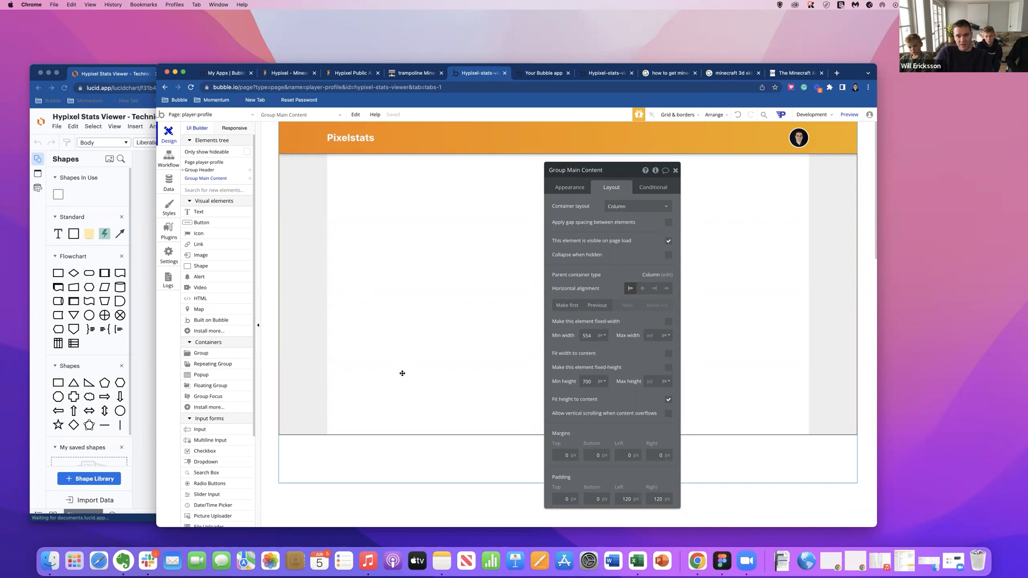
# Preview the player-profile page, check the shadowed header at narrower and wider window widths, and return to the page editor.
pyautogui.click(844, 115)
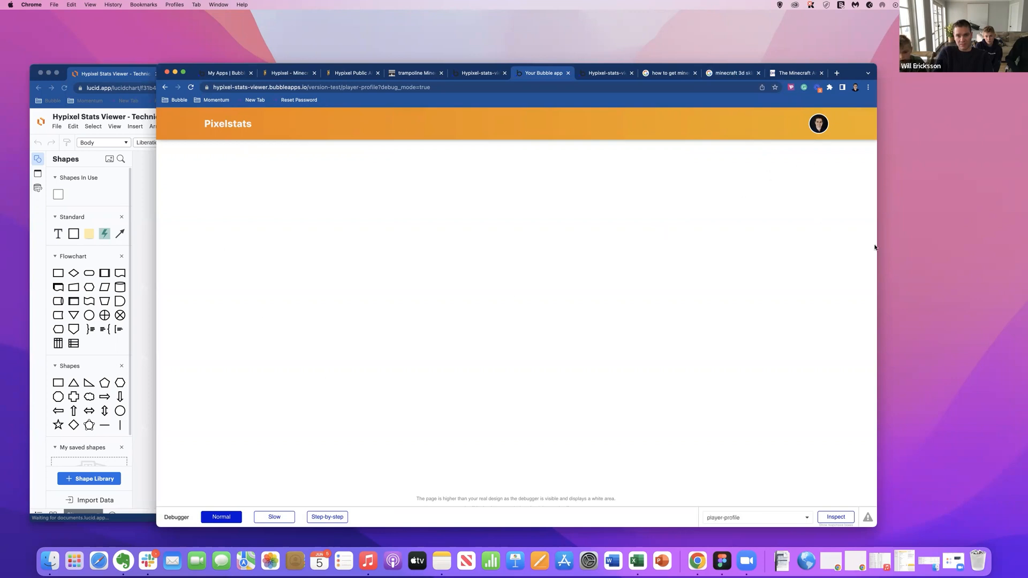
pyautogui.moveTo(876, 244); pyautogui.dragTo(674, 253)
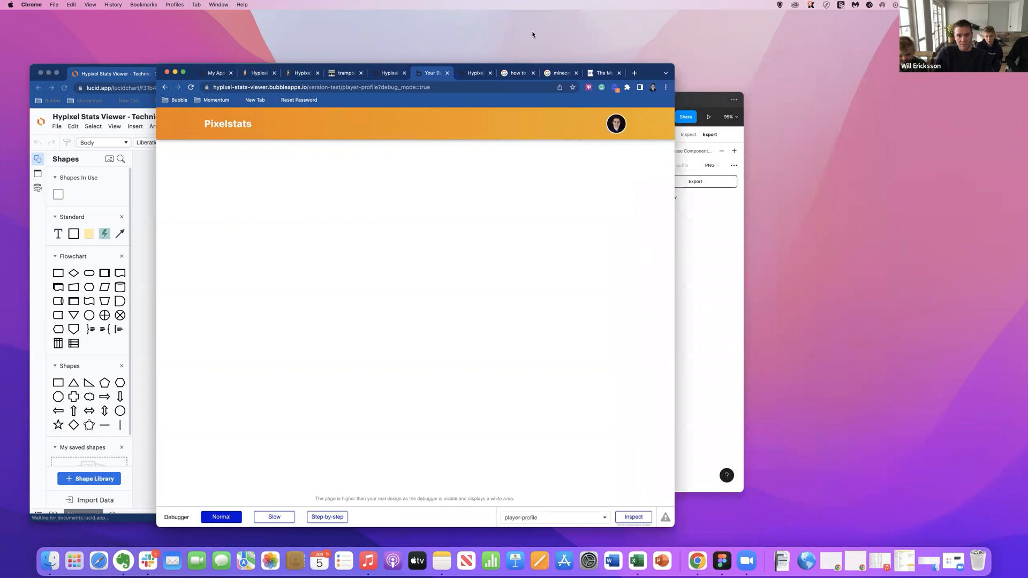
pyautogui.click(389, 73)
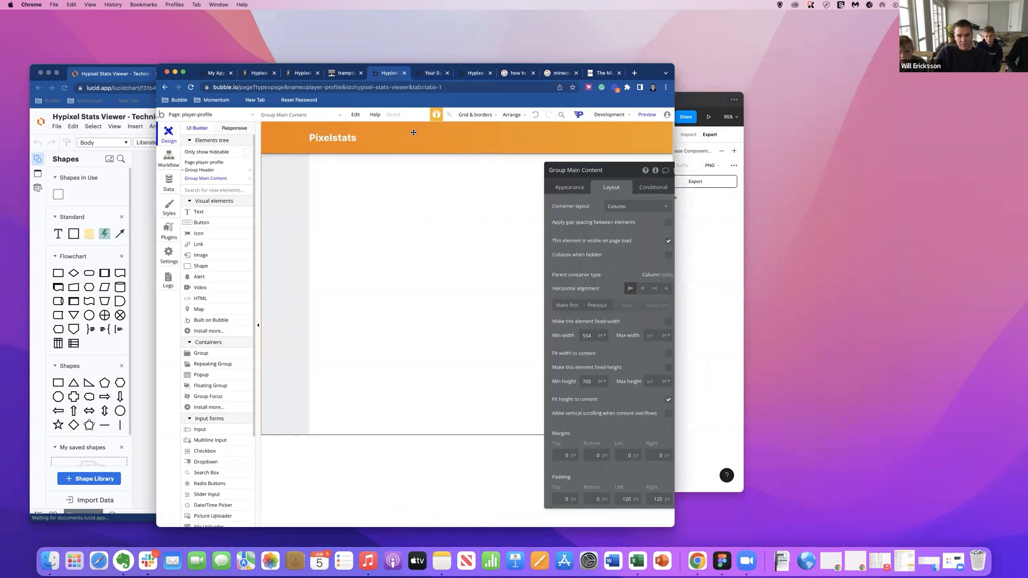
pyautogui.moveTo(674, 222); pyautogui.dragTo(898, 222)
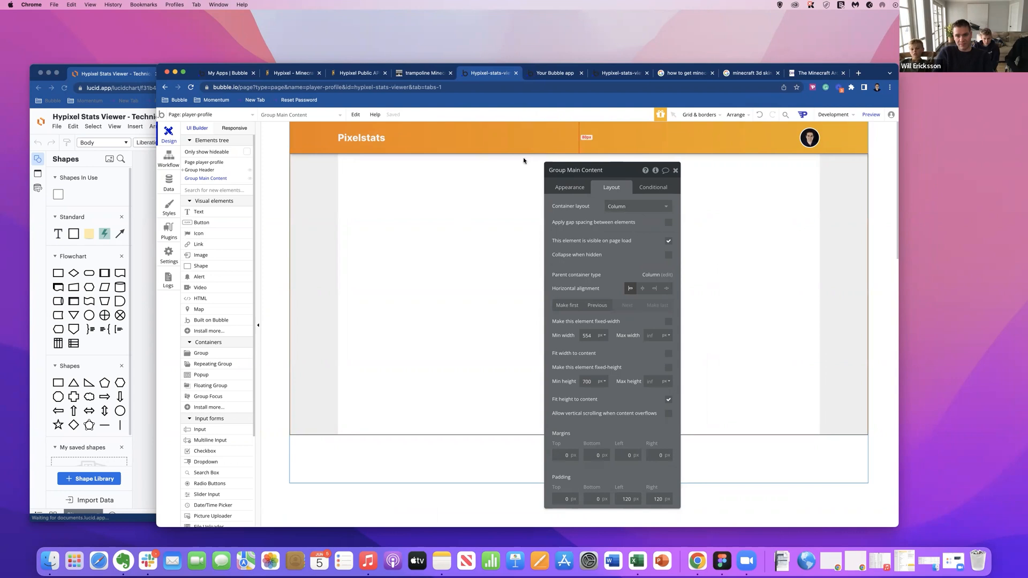
pyautogui.hotkey('ctrl', 'Tab')
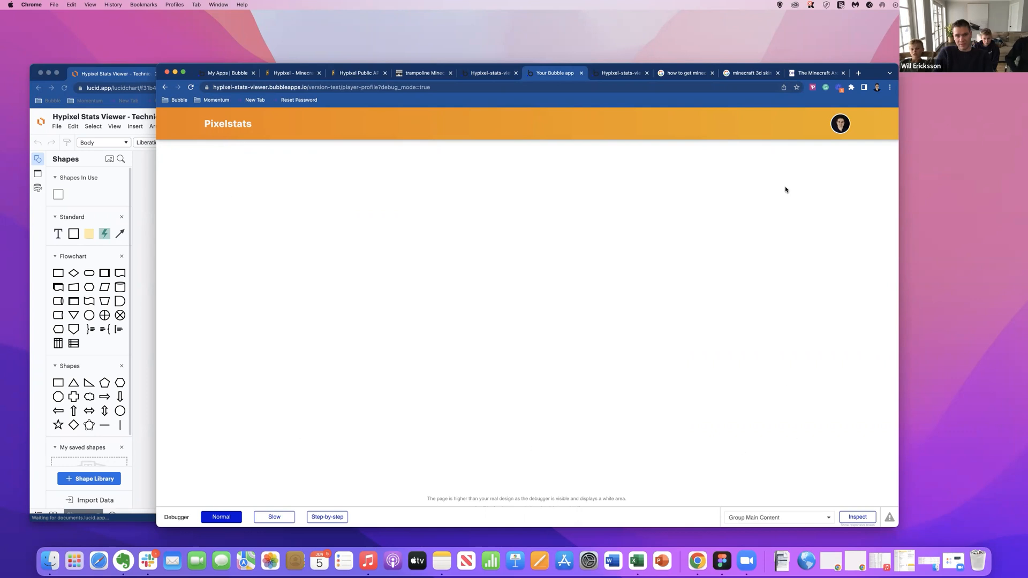
pyautogui.click(492, 76)
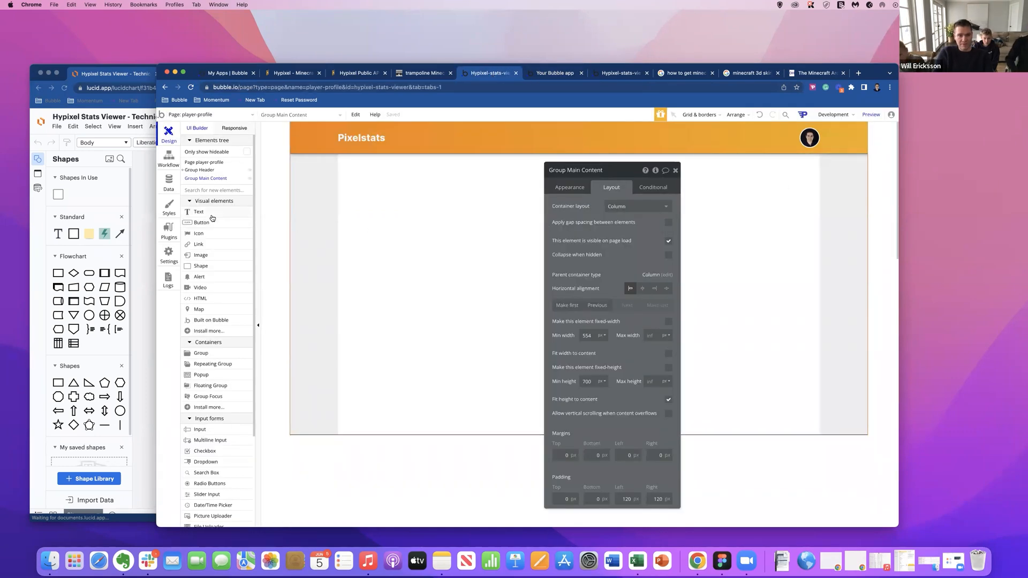
# Draw a new group about 320 by 163 px inside Group Main Content.
pyautogui.click(213, 354)
pyautogui.moveTo(403, 216); pyautogui.dragTo(532, 284)
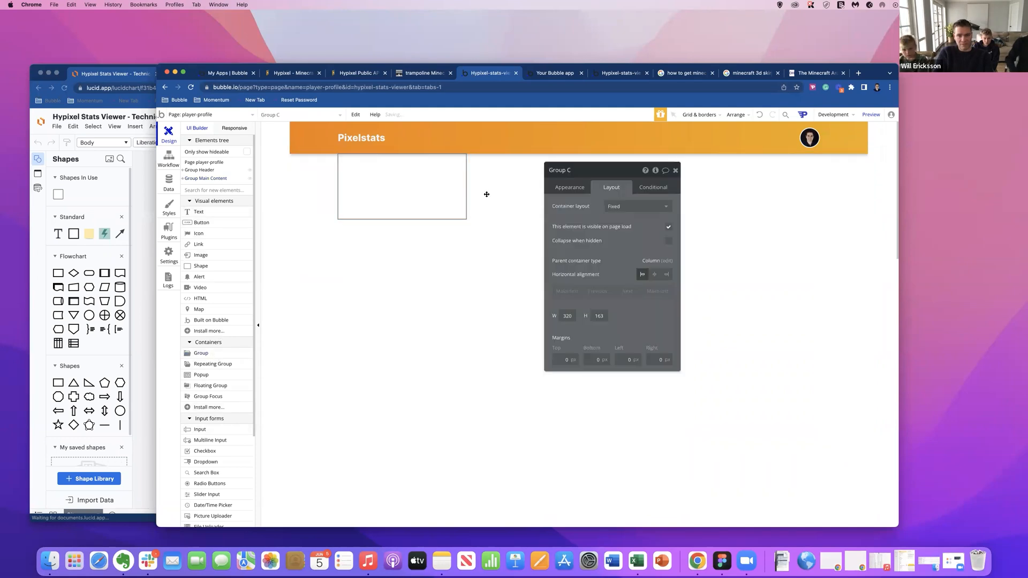
# Give the inner group a column layout without fixed width, and expand Group Main Content in the elements tree.
pyautogui.click(641, 210)
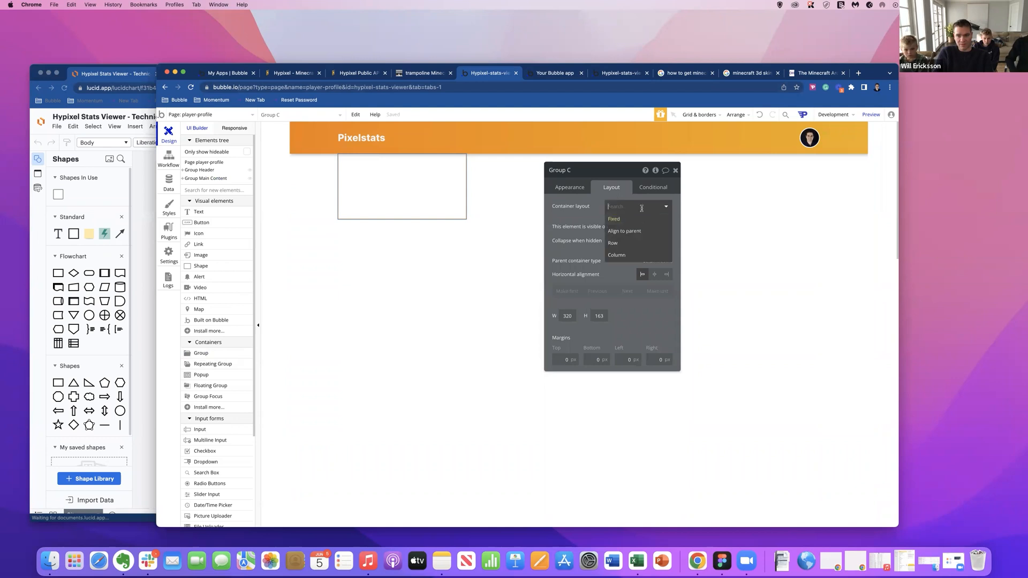
pyautogui.click(632, 255)
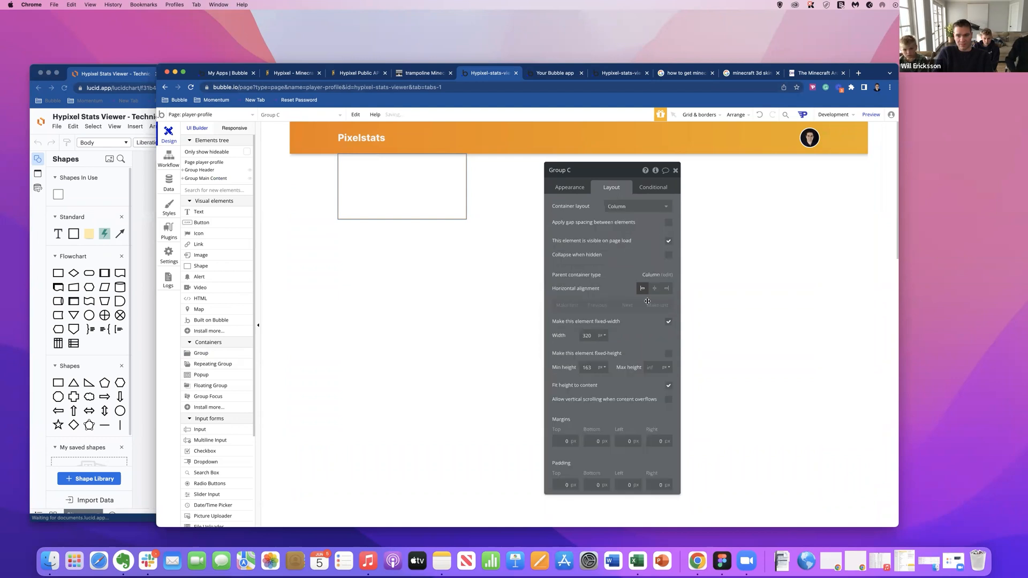
pyautogui.click(667, 322)
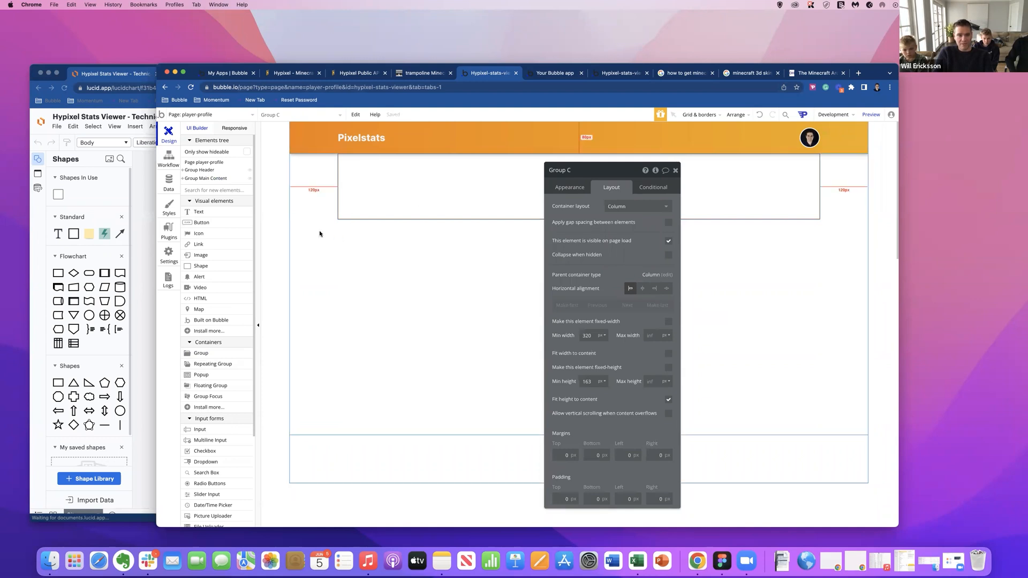
pyautogui.click(183, 181)
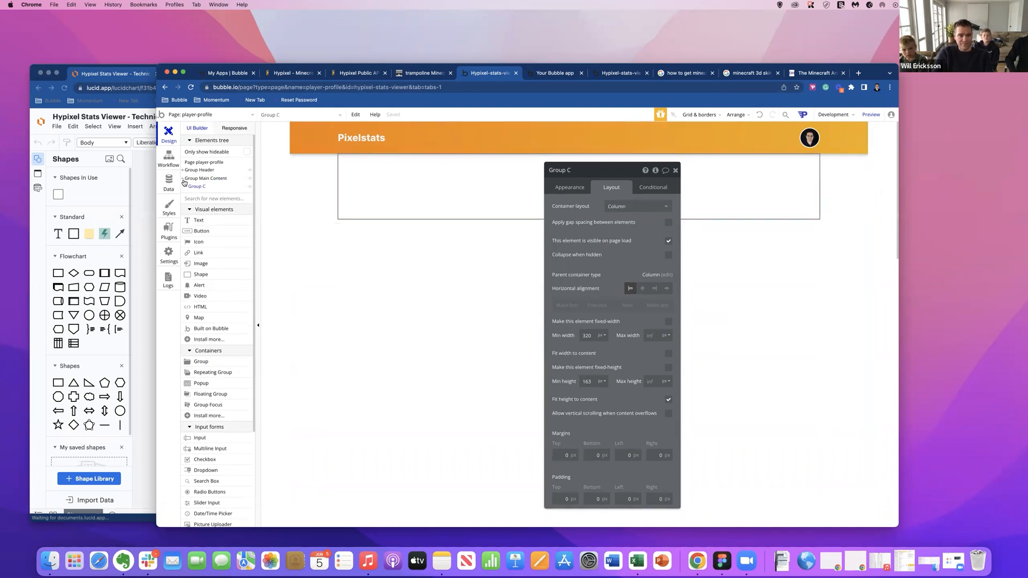
# Rename the group inside Group Main Content to Group White Bg, remove its style, and give it a flat #FFFFFF background.
pyautogui.click(321, 189)
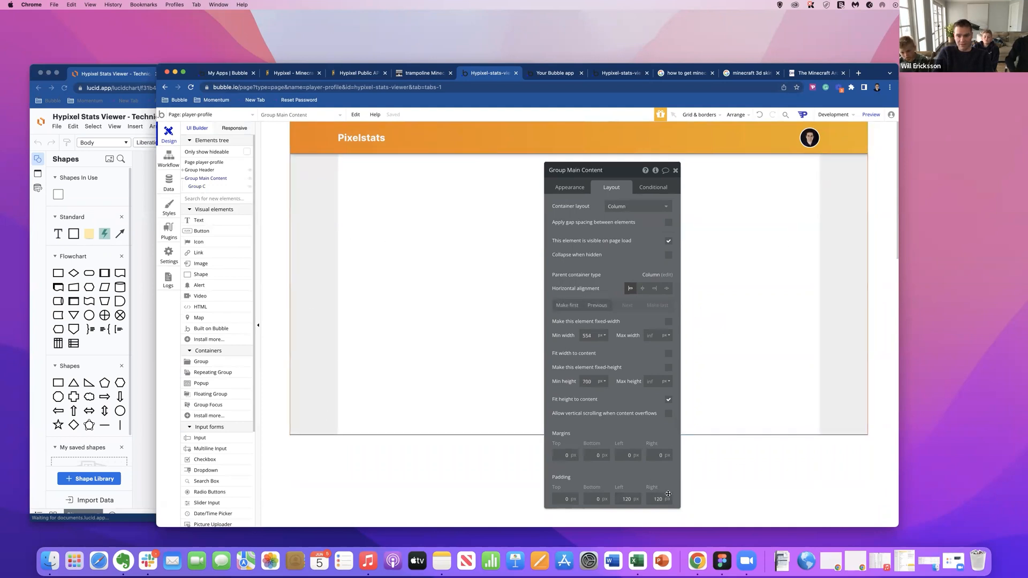
pyautogui.click(204, 187)
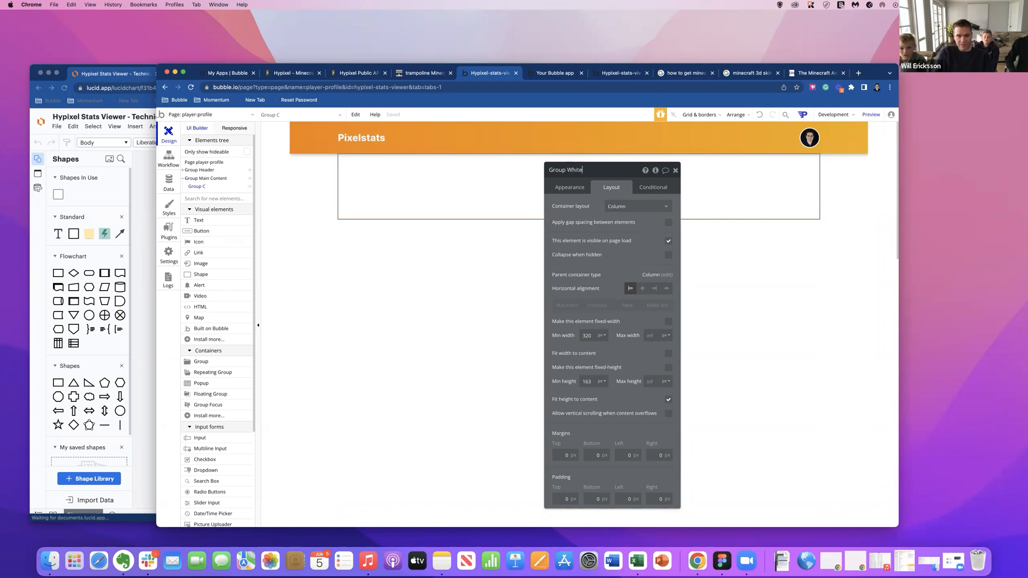
pyautogui.click(562, 188)
pyautogui.click(657, 292)
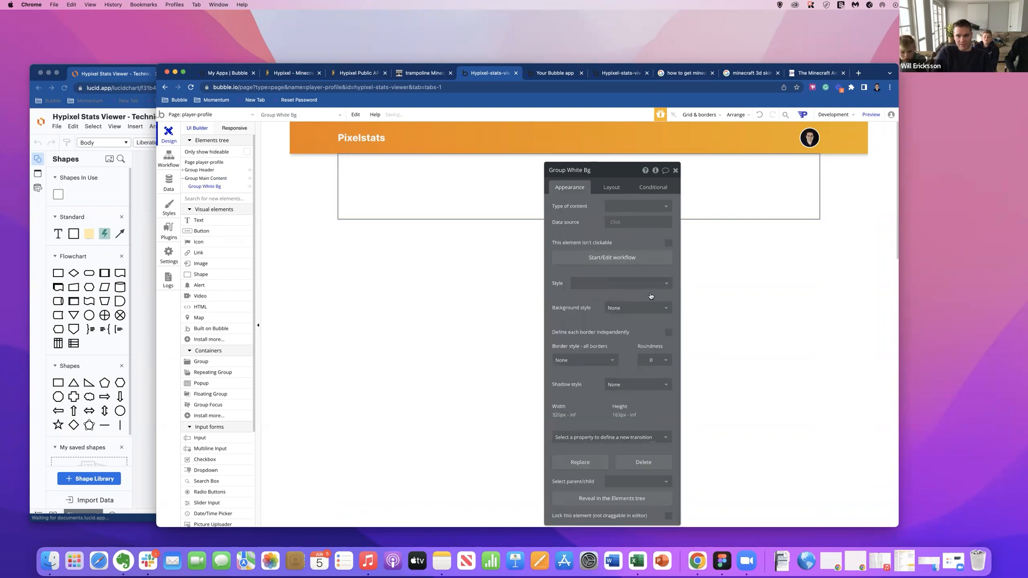
pyautogui.click(650, 308)
pyautogui.click(625, 332)
pyautogui.click(650, 323)
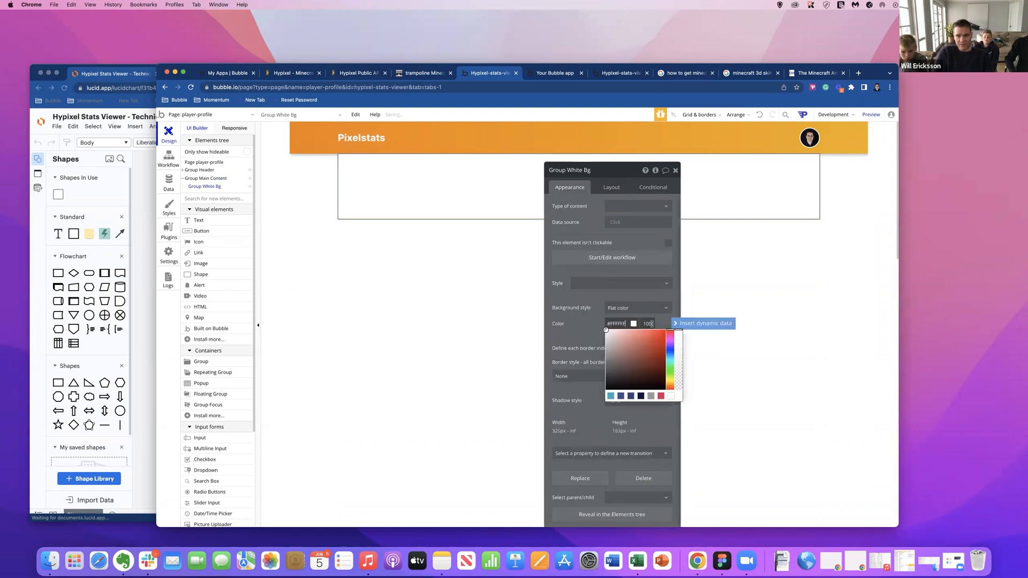
pyautogui.click(585, 321)
# Remove the Default Group style from Group Main Content and give it a flat light grey background.
pyautogui.click(334, 193)
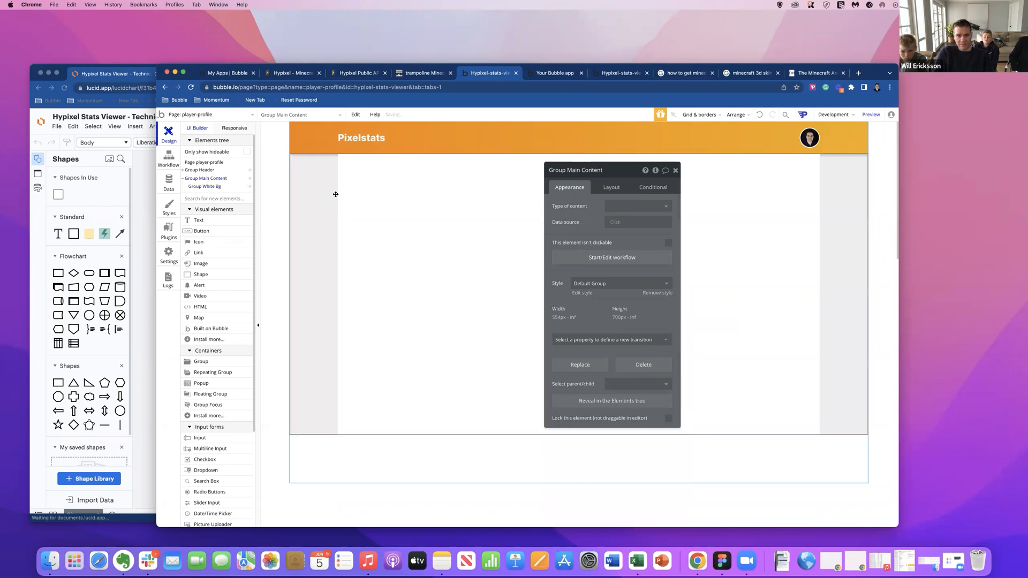
pyautogui.click(651, 295)
pyautogui.click(635, 307)
pyautogui.click(630, 330)
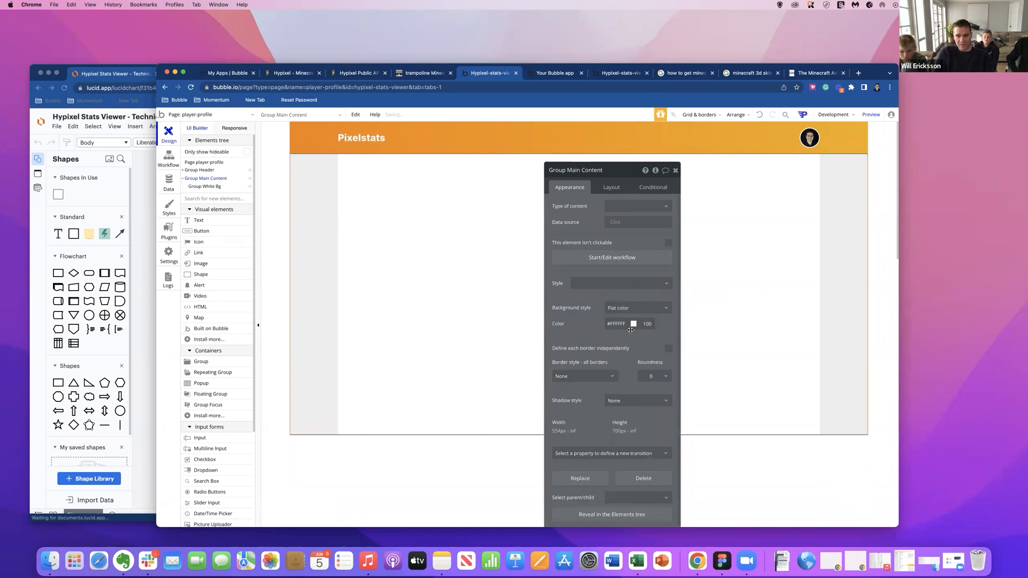
pyautogui.click(625, 324)
pyautogui.moveTo(607, 331); pyautogui.dragTo(604, 335)
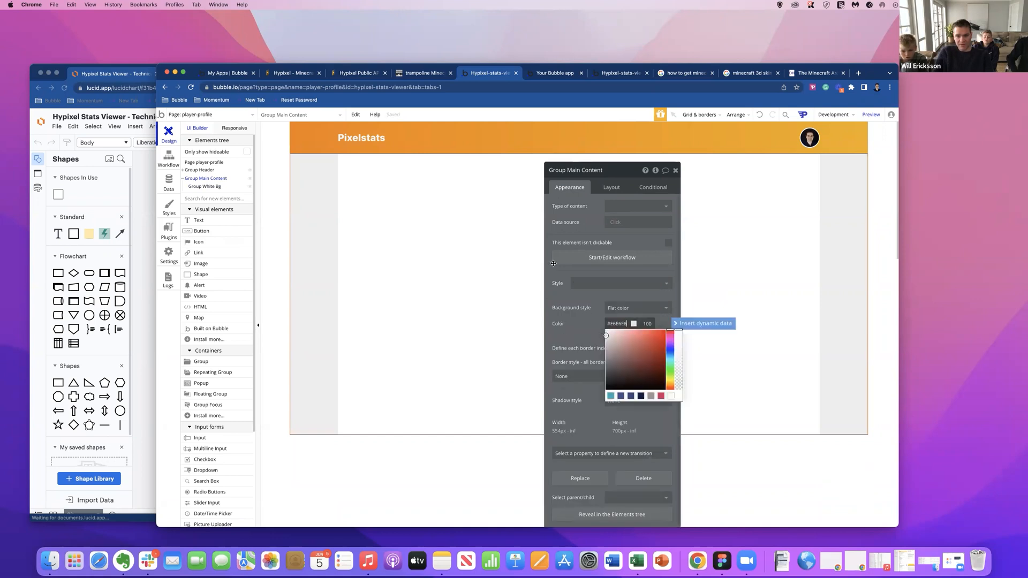
pyautogui.click(556, 290)
# Set the minimum height of Group White Bg to 600 px.
pyautogui.click(435, 163)
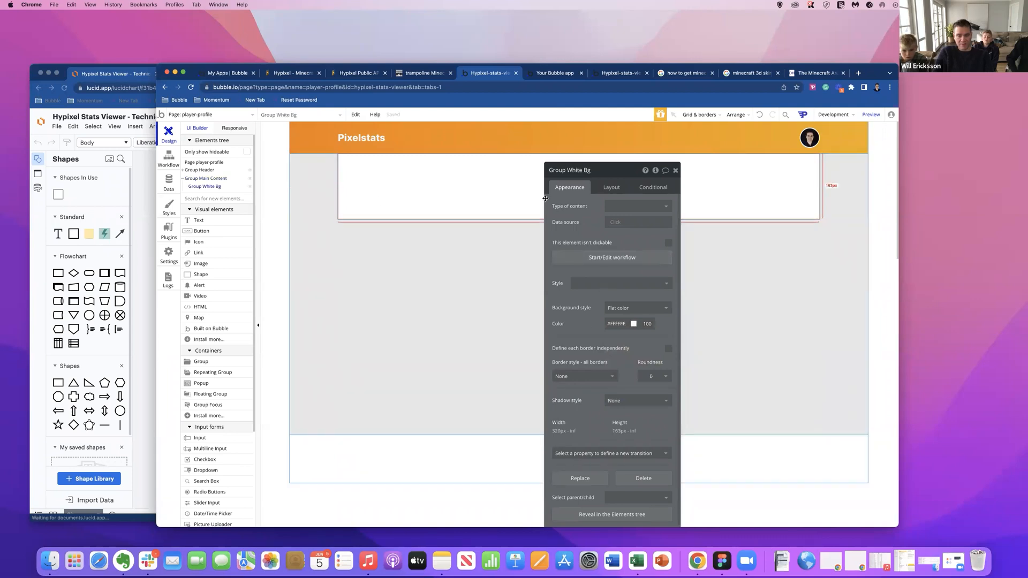
pyautogui.click(602, 189)
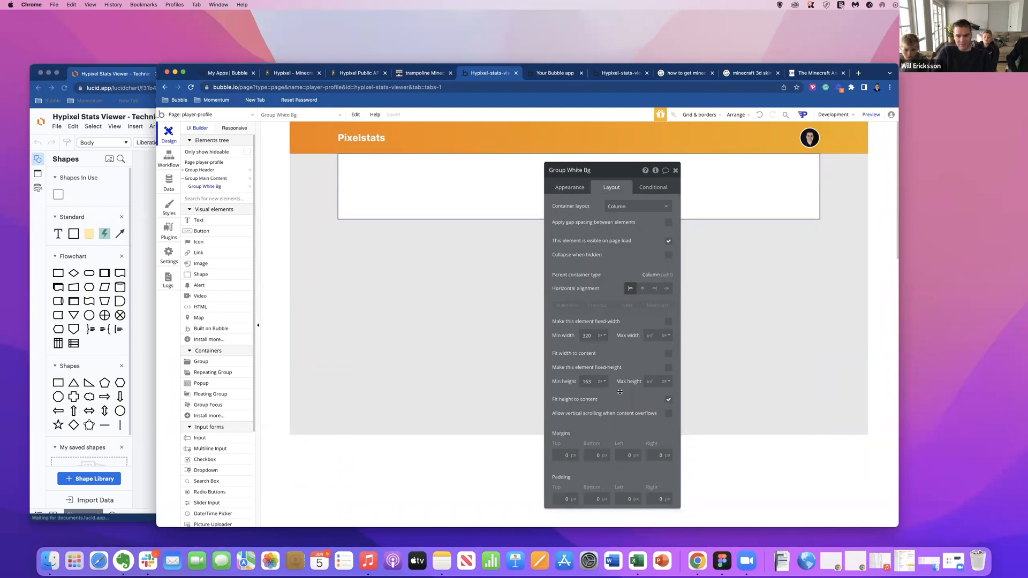
pyautogui.doubleClick(587, 381)
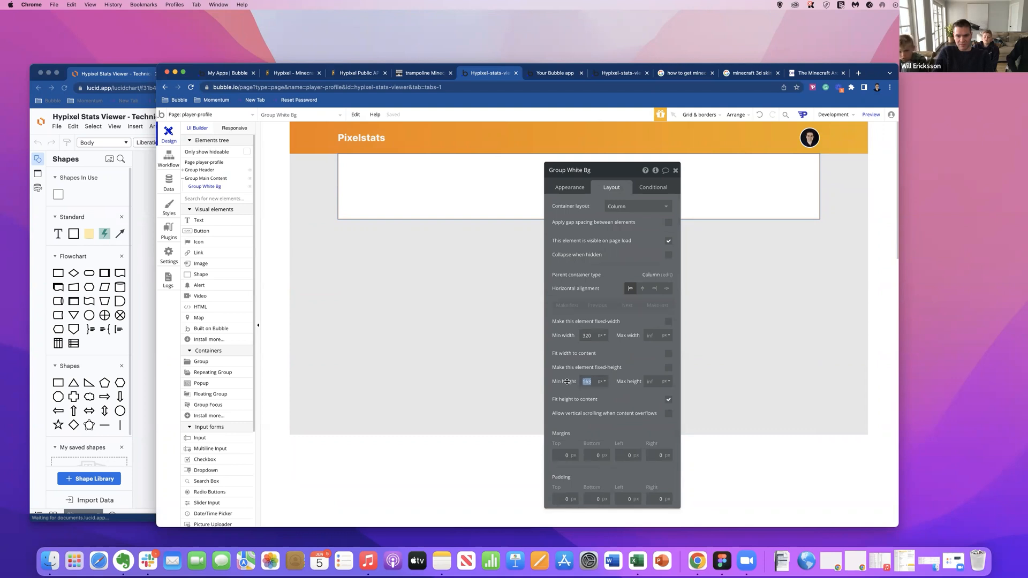
pyautogui.write('600')
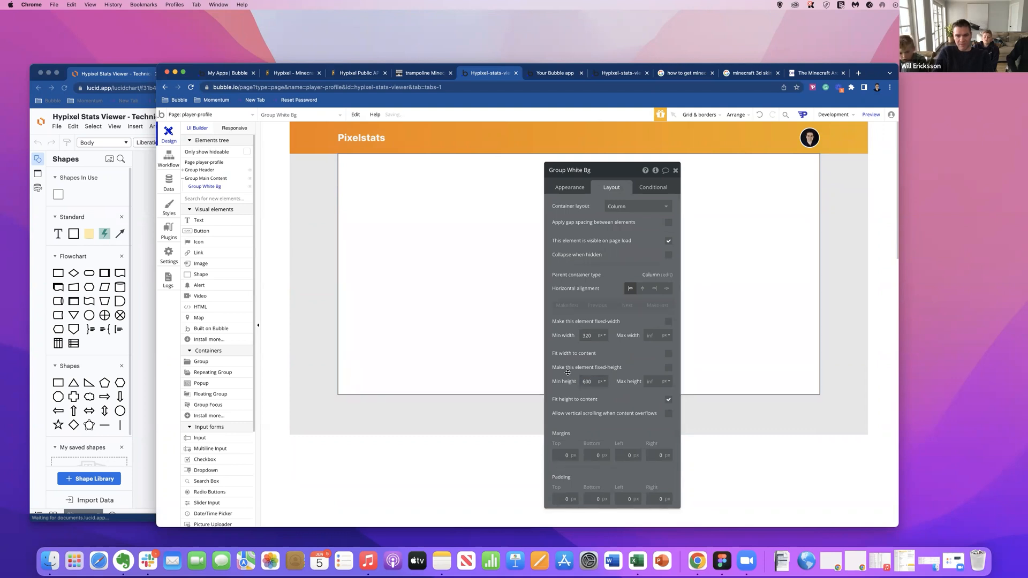
# Reload the player-profile preview, compare the header and content areas at a narrower window width, and return to the page editor.
pyautogui.click(538, 76)
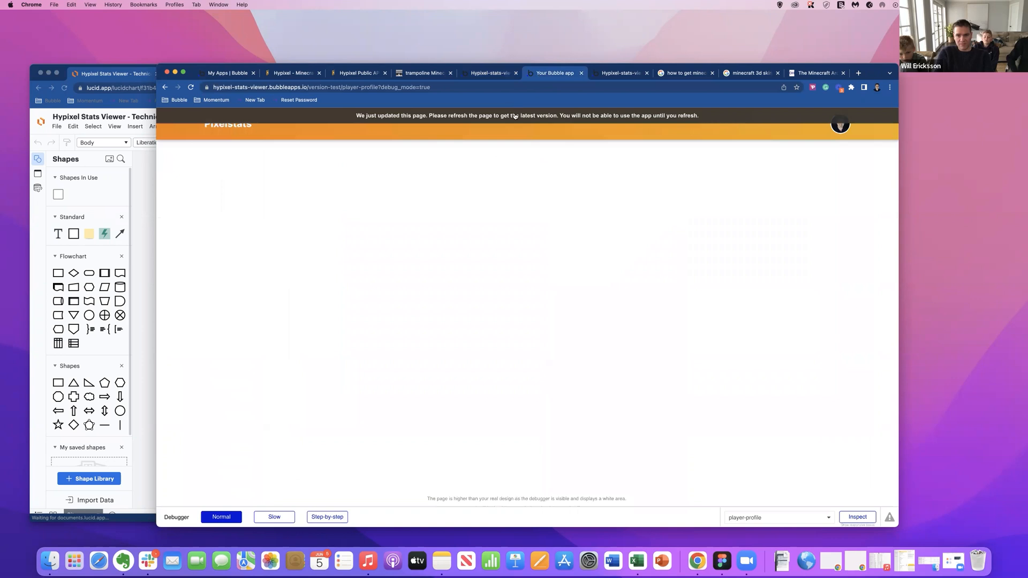
pyautogui.click(514, 115)
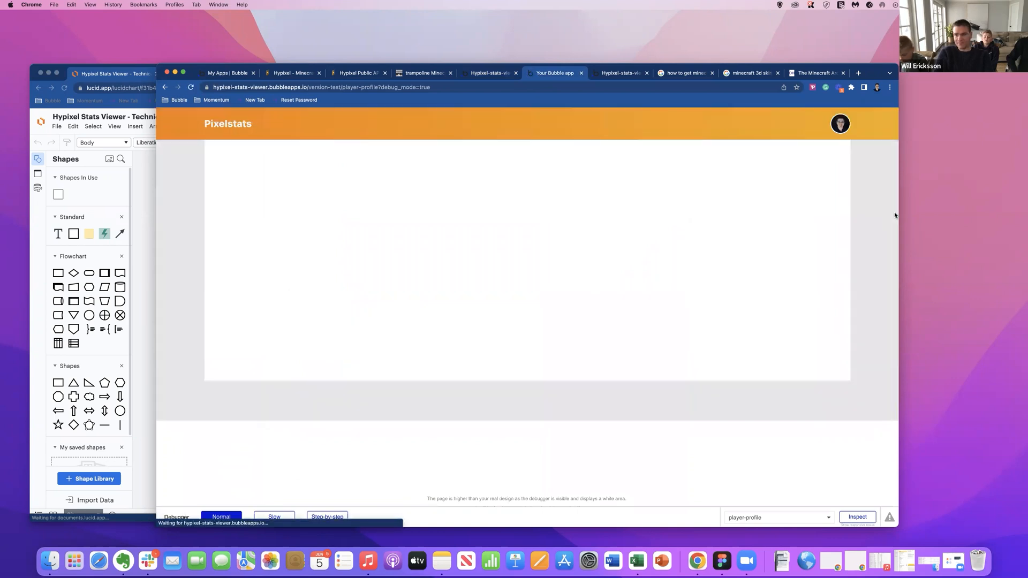
pyautogui.moveTo(898, 214)
pyautogui.mouseDown()
pyautogui.moveTo(532, 215)
pyautogui.moveTo(881, 214)
pyautogui.mouseUp()
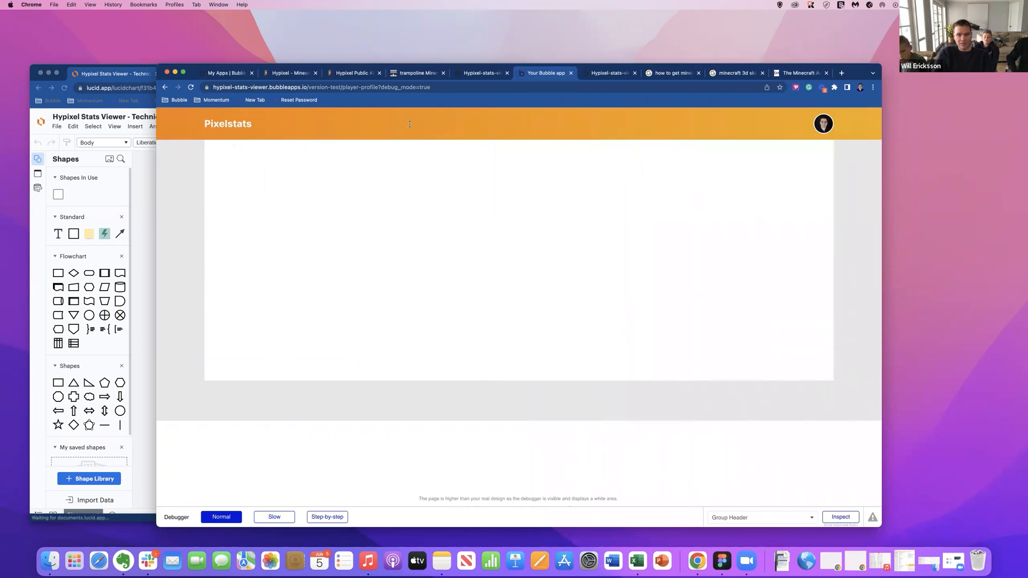
pyautogui.click(490, 77)
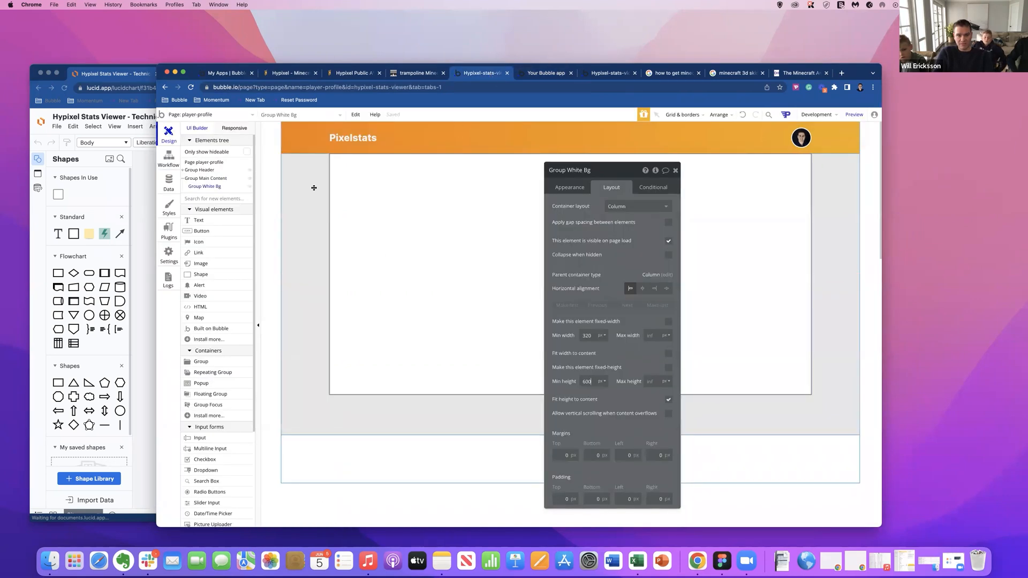
pyautogui.click(340, 147)
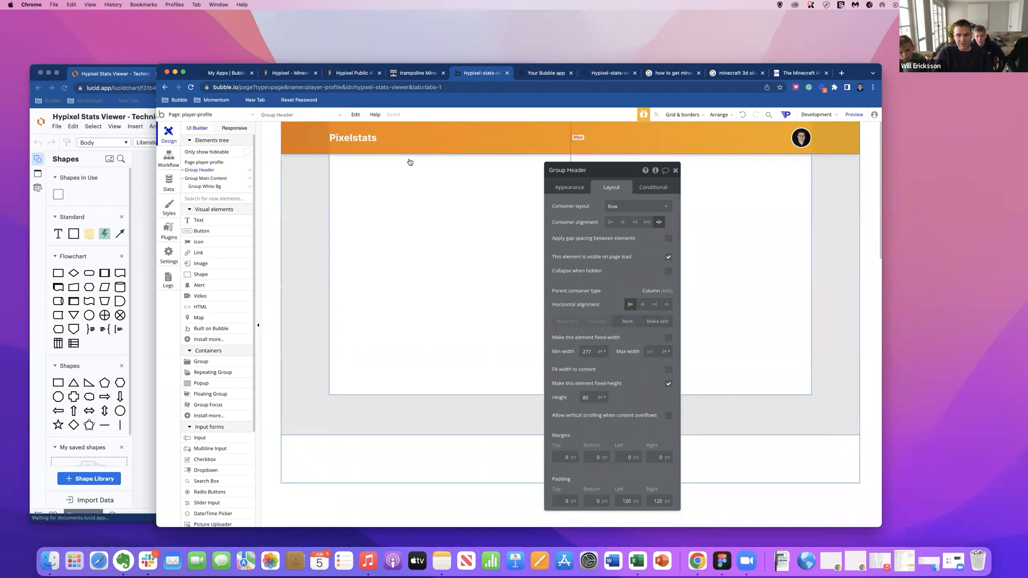
pyautogui.click(543, 70)
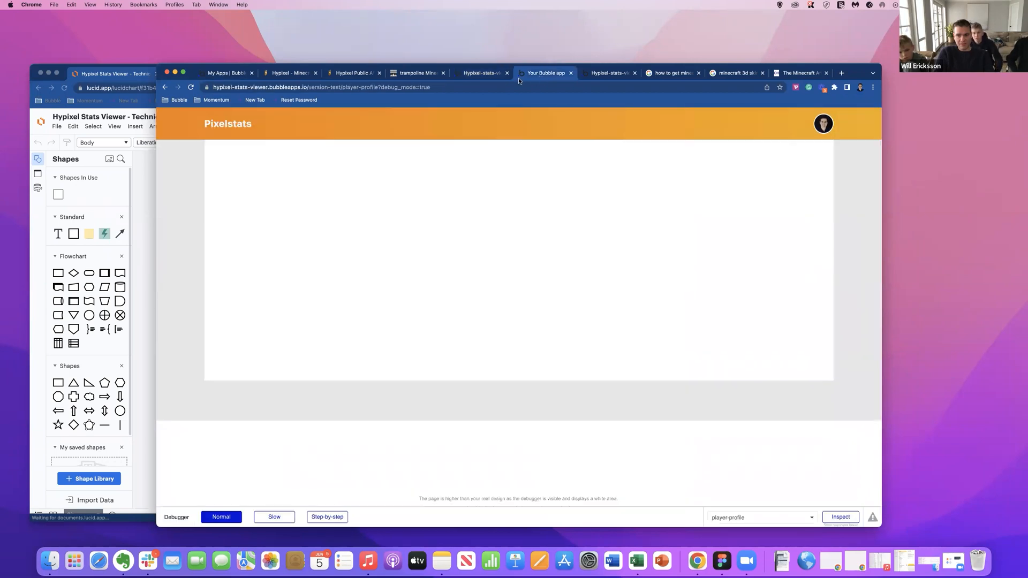
pyautogui.click(480, 76)
# Bring Group Header to the front, reload the preview to check its shadow over the content, and return to the editor.
pyautogui.rightClick(406, 143)
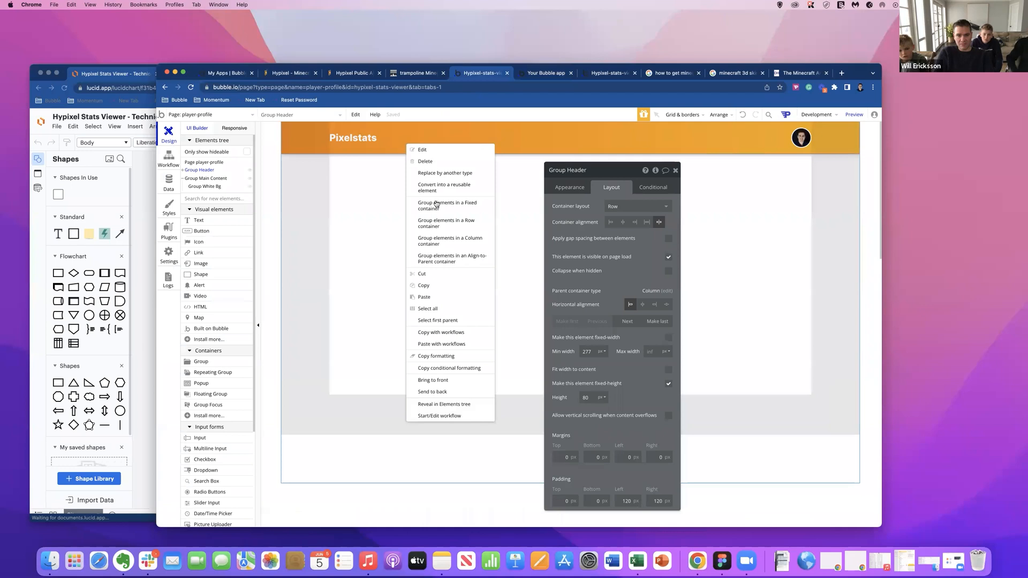
pyautogui.click(463, 382)
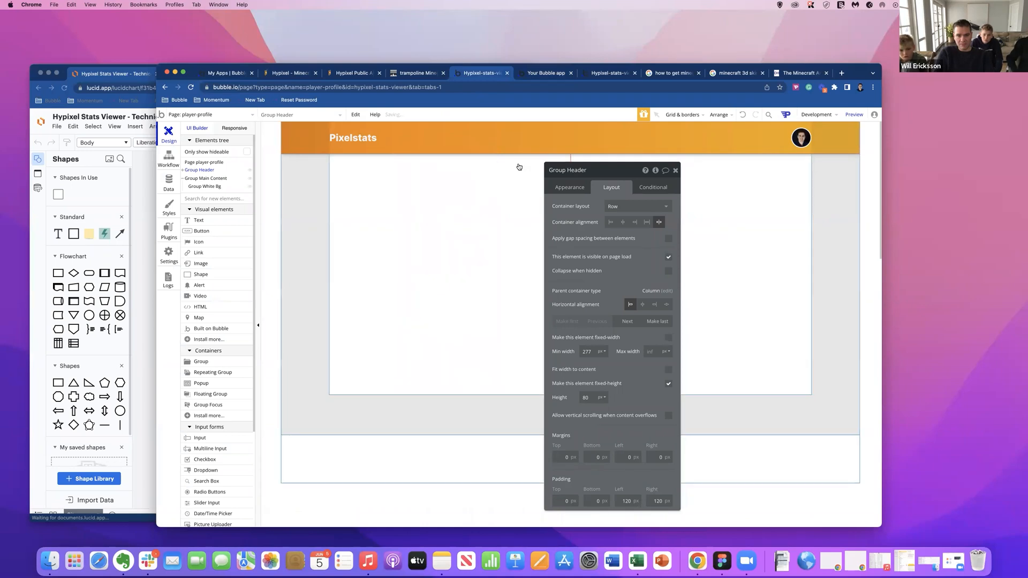
pyautogui.click(533, 74)
pyautogui.click(497, 88)
pyautogui.press('Return')
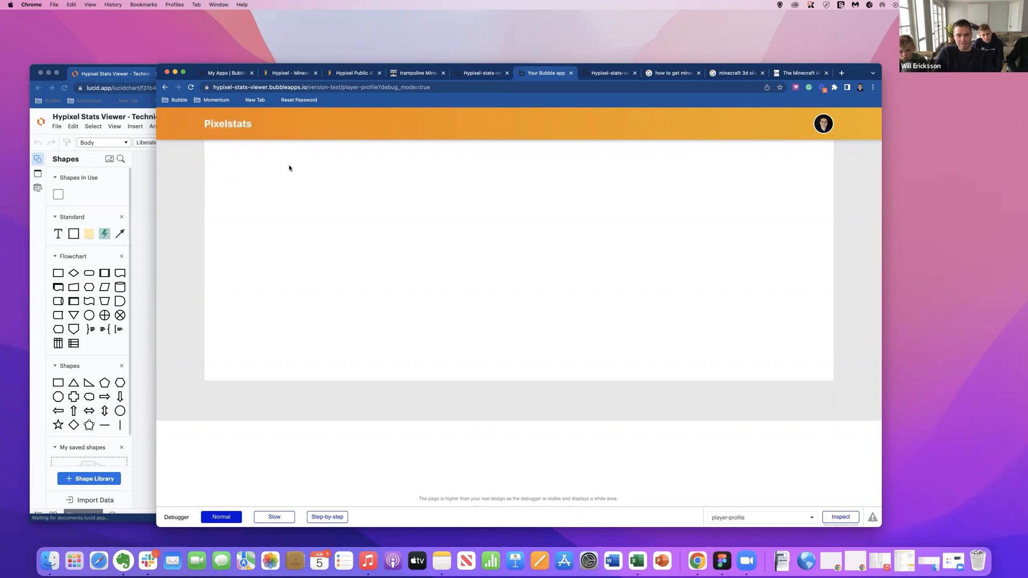
pyautogui.click(487, 75)
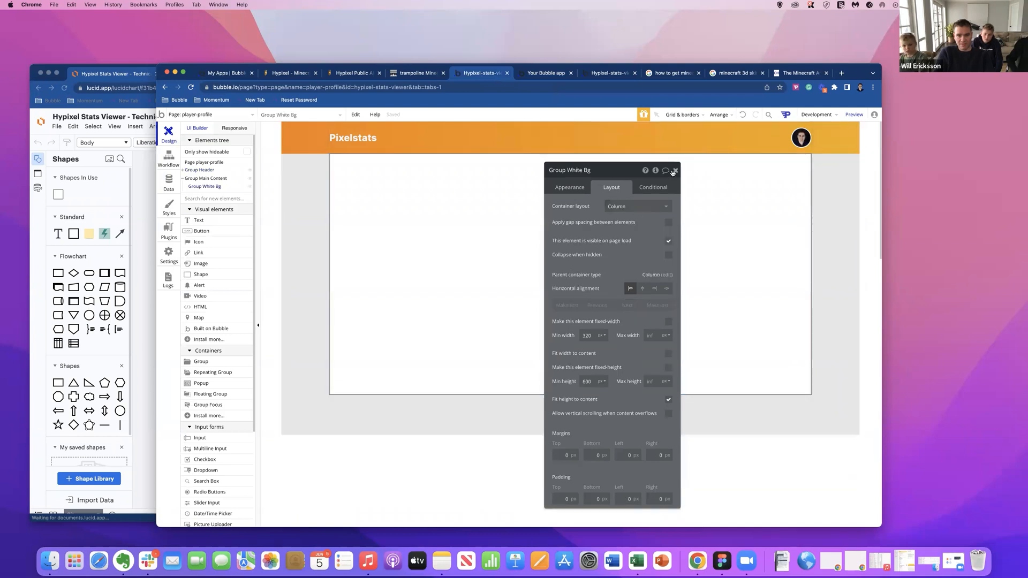
# Turn off fitting the height to content for Group White Bg.
pyautogui.click(674, 170)
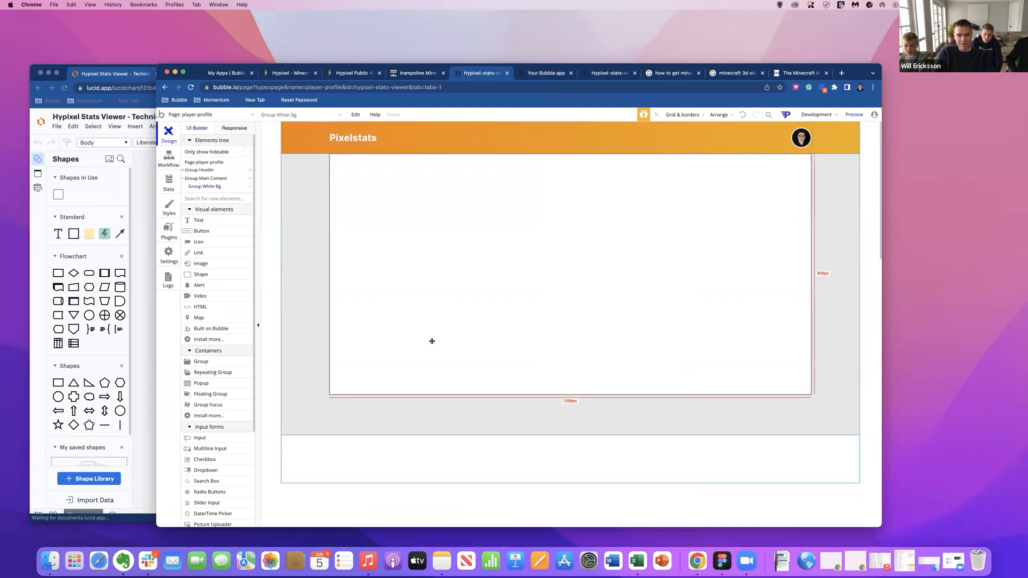
pyautogui.doubleClick(371, 337)
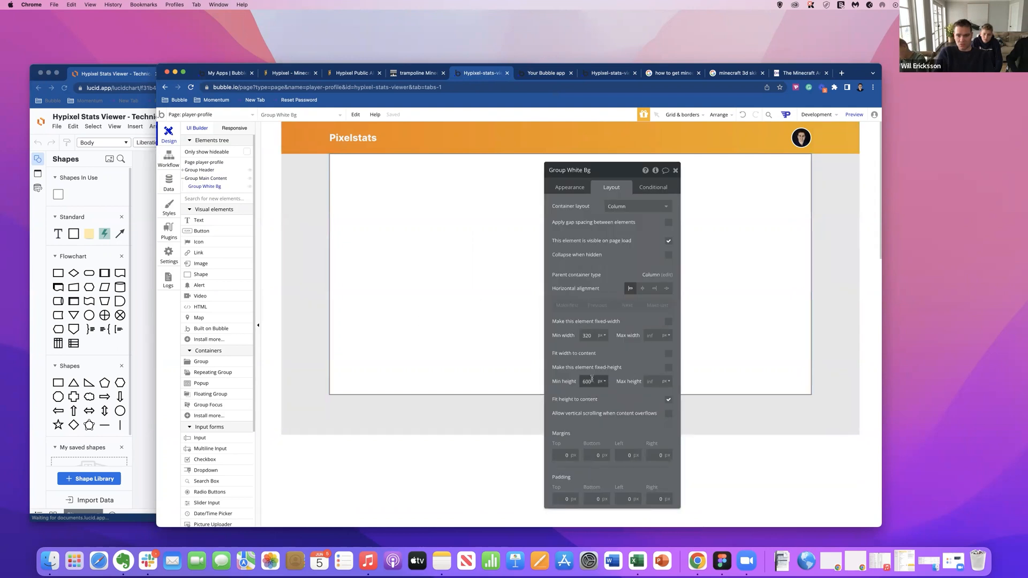
pyautogui.click(668, 400)
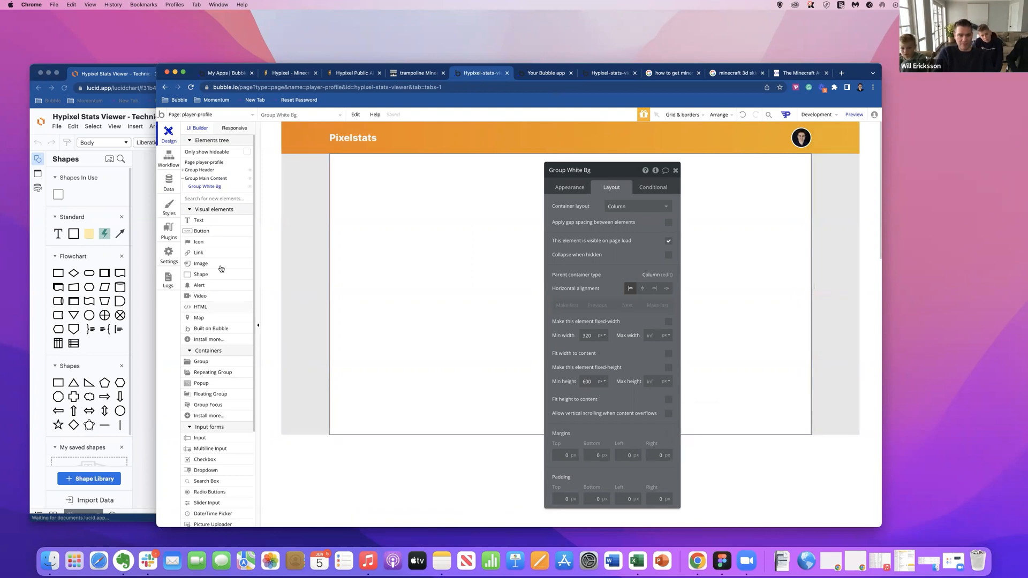
# Duplicate the header group on the page and make the original Group Header the last element, below the main content.
pyautogui.click(306, 141)
pyautogui.press('super+c')
pyautogui.click(367, 441)
pyautogui.press('super+v')
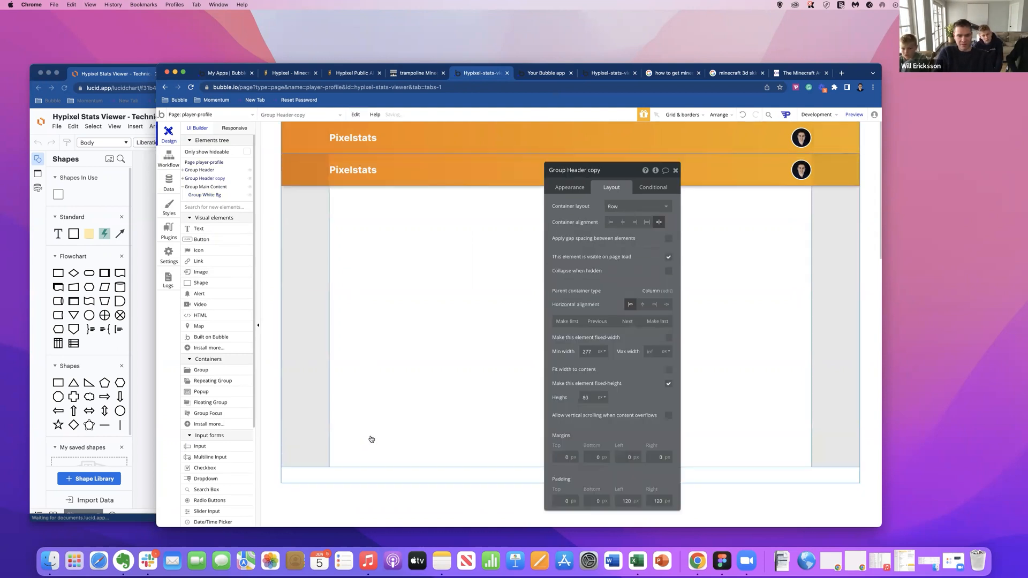
pyautogui.click(394, 144)
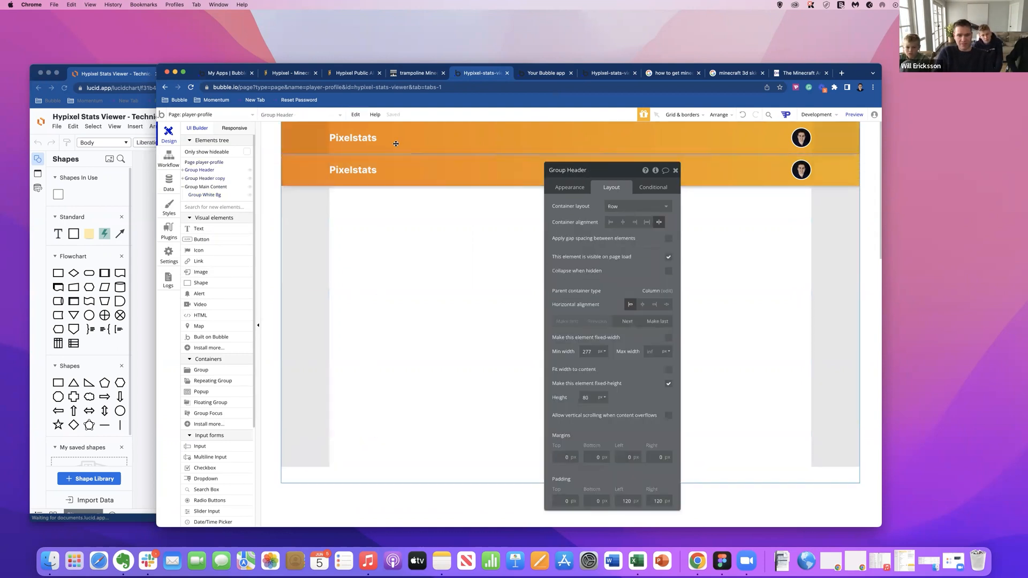
pyautogui.click(652, 320)
# Delete the Pixelstats text and the avatar image from the gradient group below the main content.
pyautogui.click(371, 447)
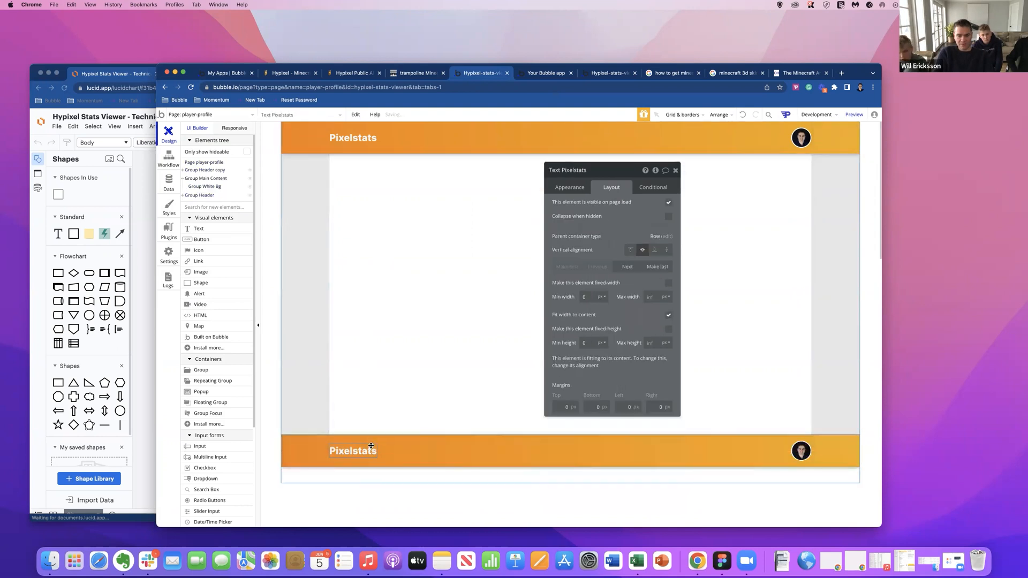
pyautogui.press('Delete')
pyautogui.click(339, 453)
pyautogui.press('Delete')
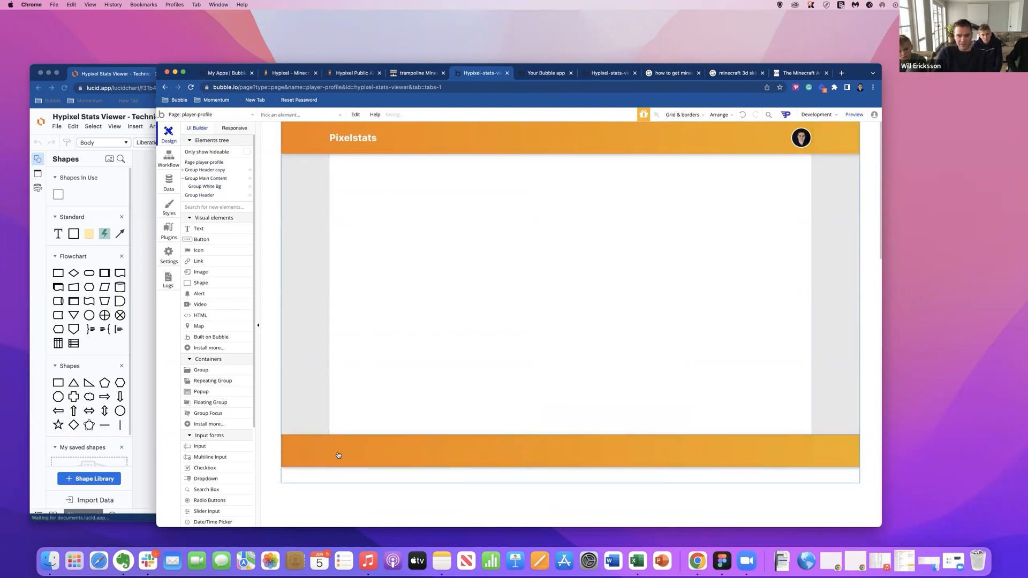
# Set the fixed height of the emptied gradient group below the main content to 200 px.
pyautogui.click(338, 455)
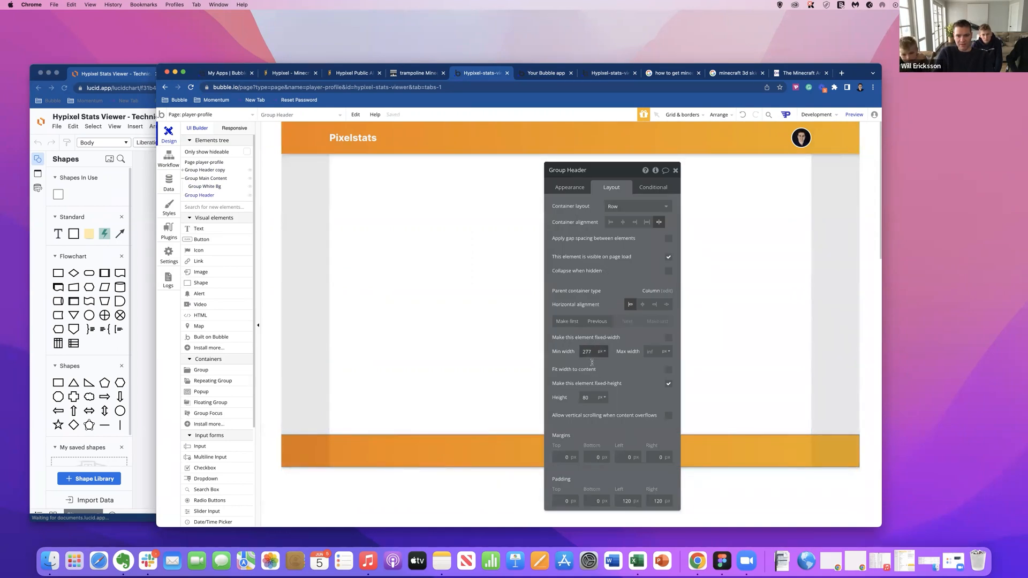
pyautogui.moveTo(590, 398); pyautogui.dragTo(584, 398)
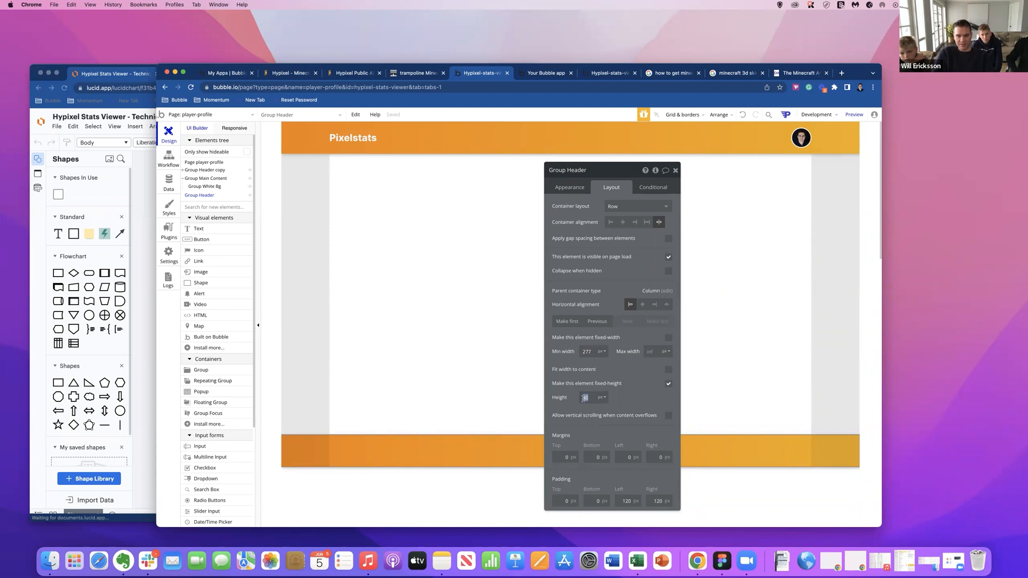
pyautogui.write('200')
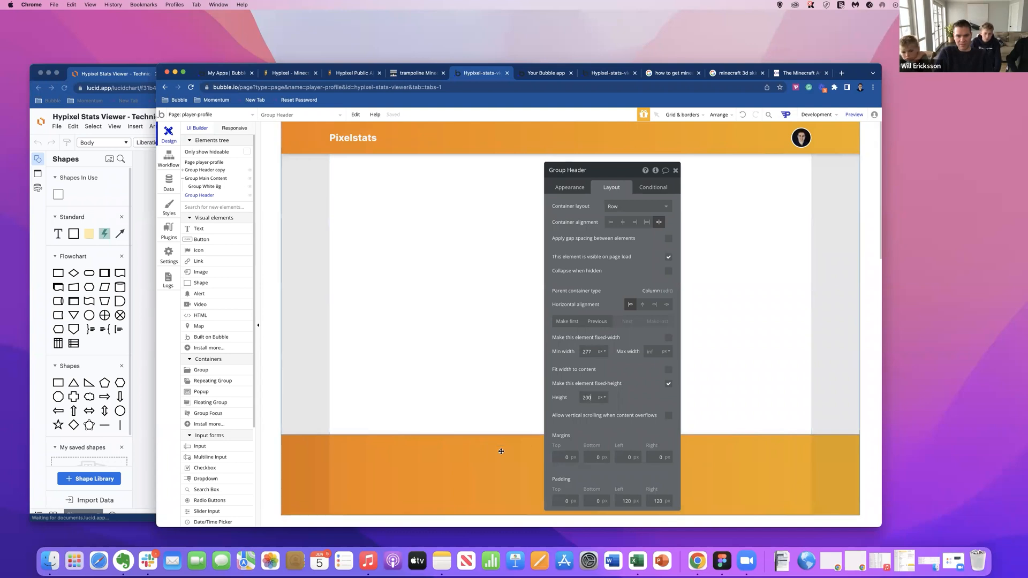
# Darken the ending and starting colors of the bottom group's gradient, with #AB8000 as the starting color.
pyautogui.click(578, 191)
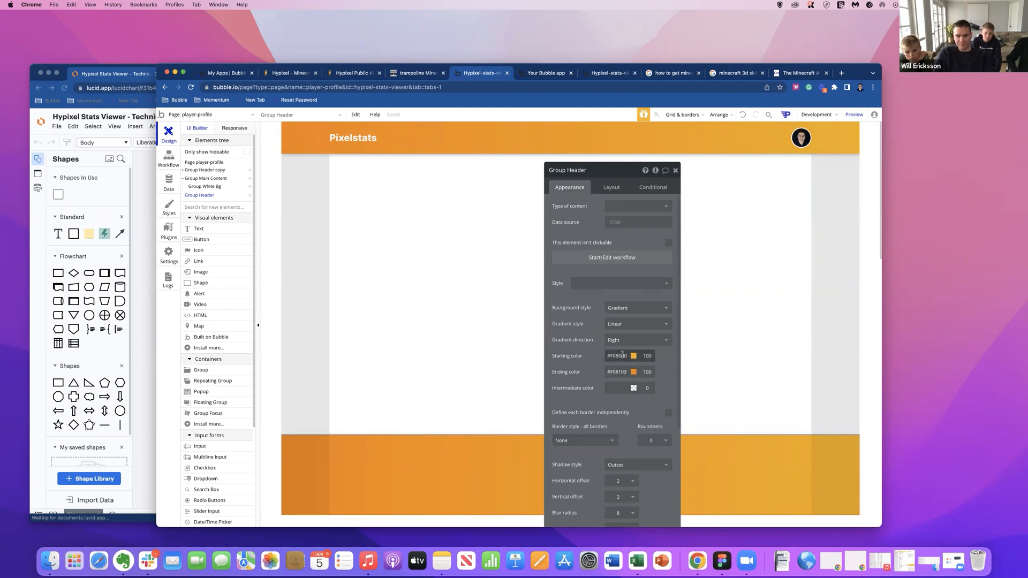
pyautogui.click(621, 369)
pyautogui.click(621, 369)
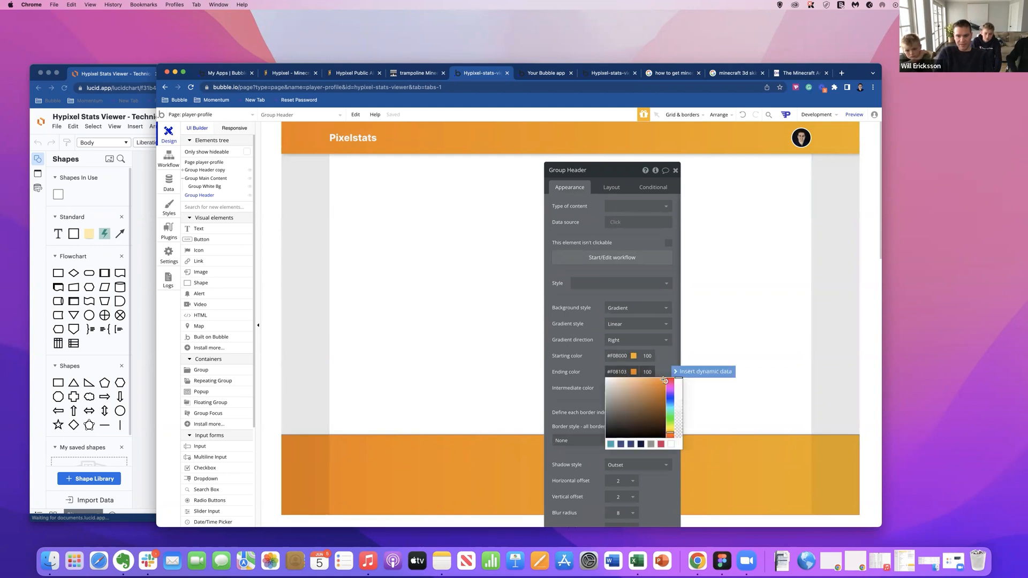
pyautogui.moveTo(664, 380); pyautogui.dragTo(665, 396)
pyautogui.click(626, 359)
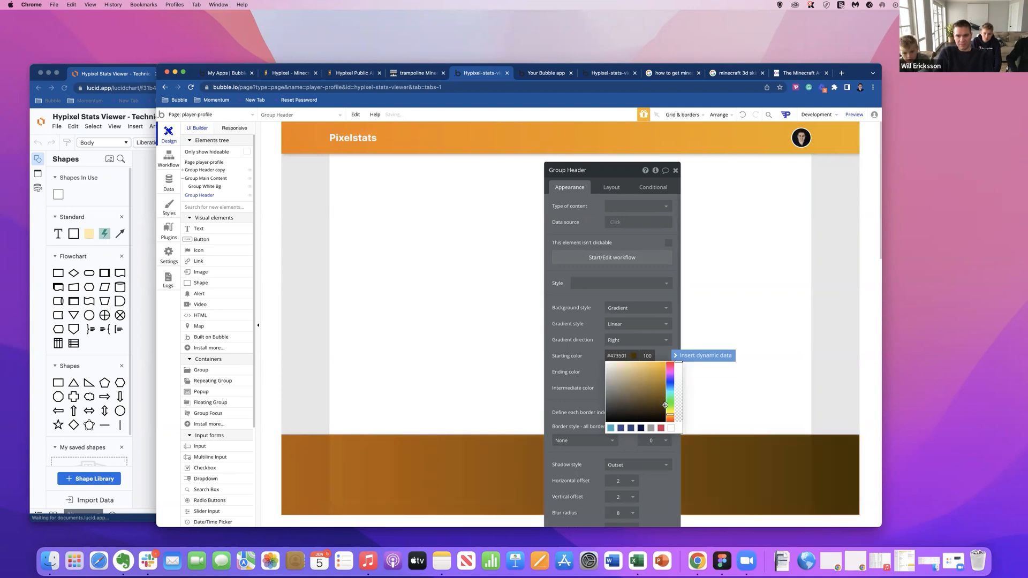
pyautogui.moveTo(664, 406); pyautogui.dragTo(668, 373)
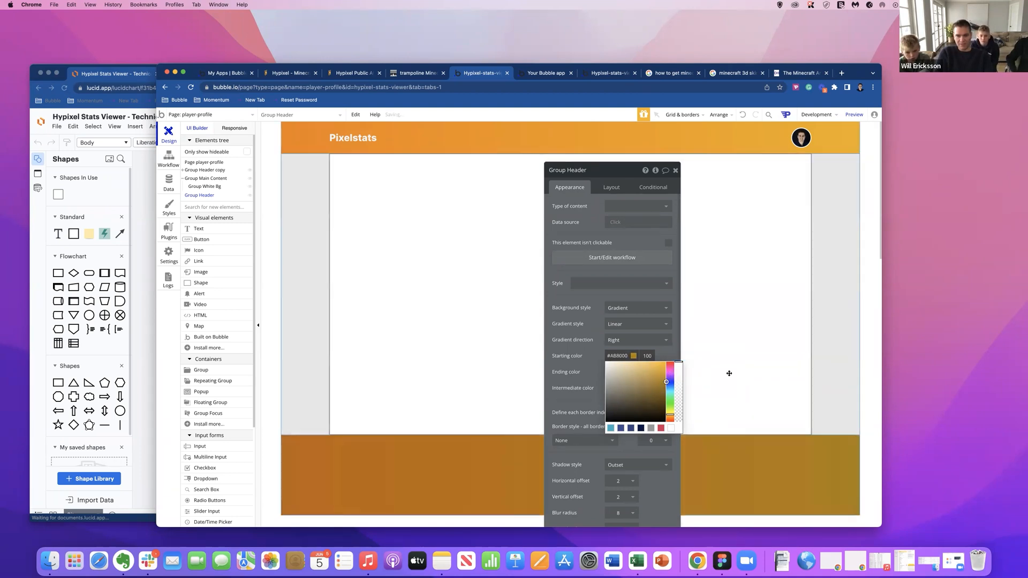
# Check the page preview with the darkened gradient group below the main content, and return to the editor.
pyautogui.click(722, 161)
pyautogui.click(551, 73)
pyautogui.press('super+r')
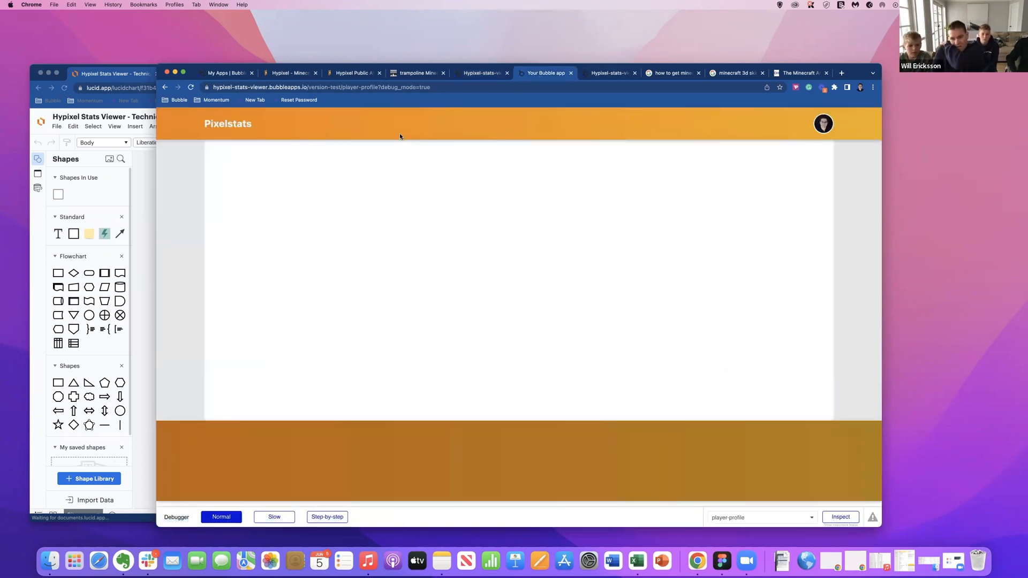
pyautogui.click(483, 75)
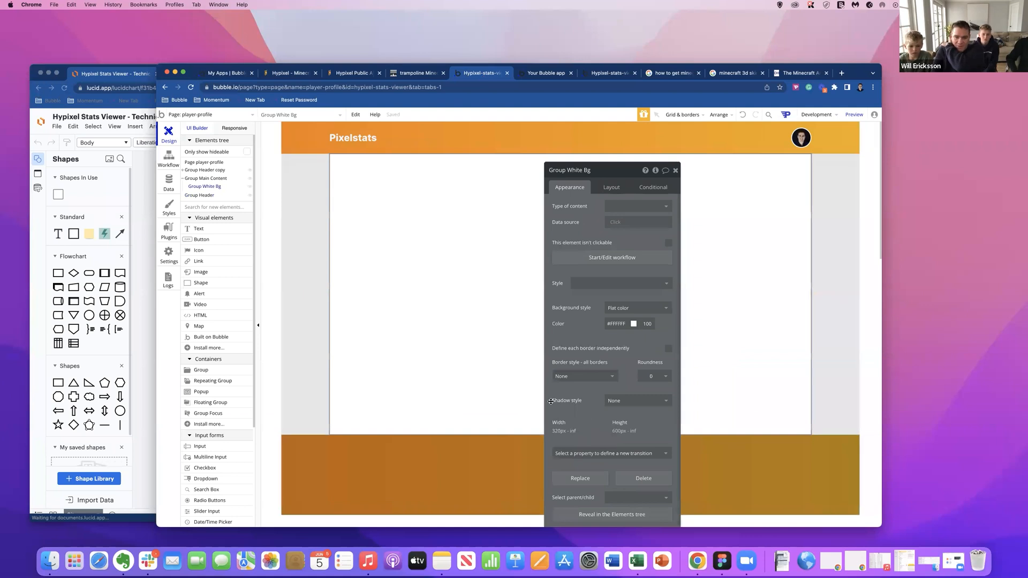
# Set both the starting and ending colors of the bottom group's gradient to dark grey #3D3D3D.
pyautogui.click(620, 371)
pyautogui.moveTo(664, 393); pyautogui.dragTo(663, 381)
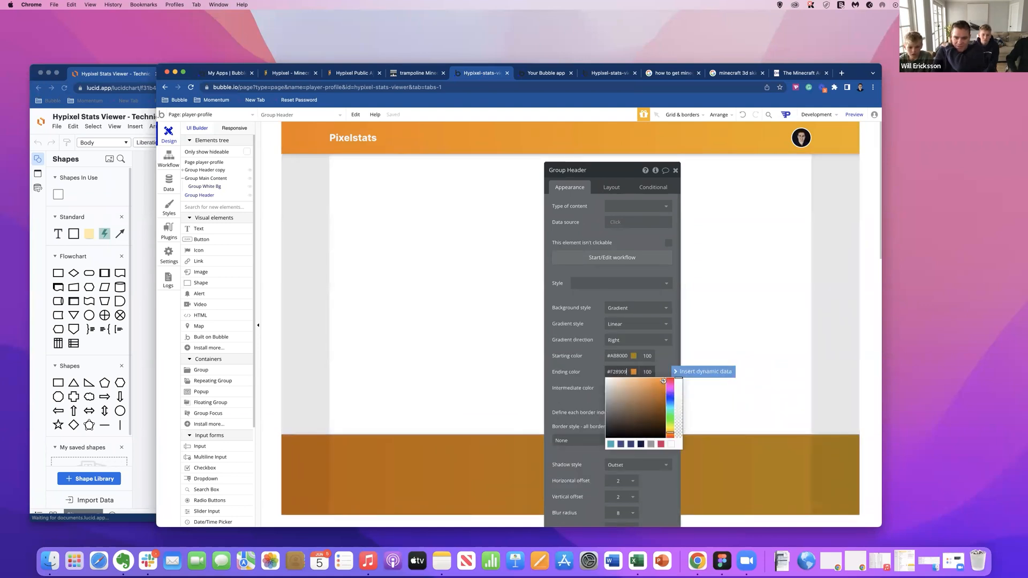
pyautogui.click(622, 355)
pyautogui.moveTo(666, 367); pyautogui.dragTo(608, 408)
pyautogui.click(598, 400)
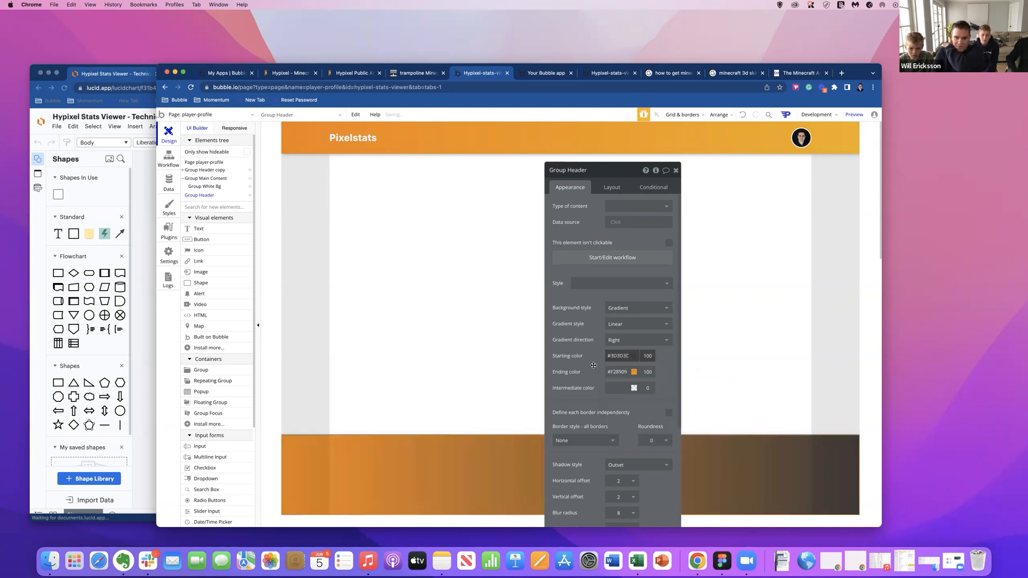
pyautogui.click(618, 371)
pyautogui.moveTo(615, 422); pyautogui.dragTo(603, 423)
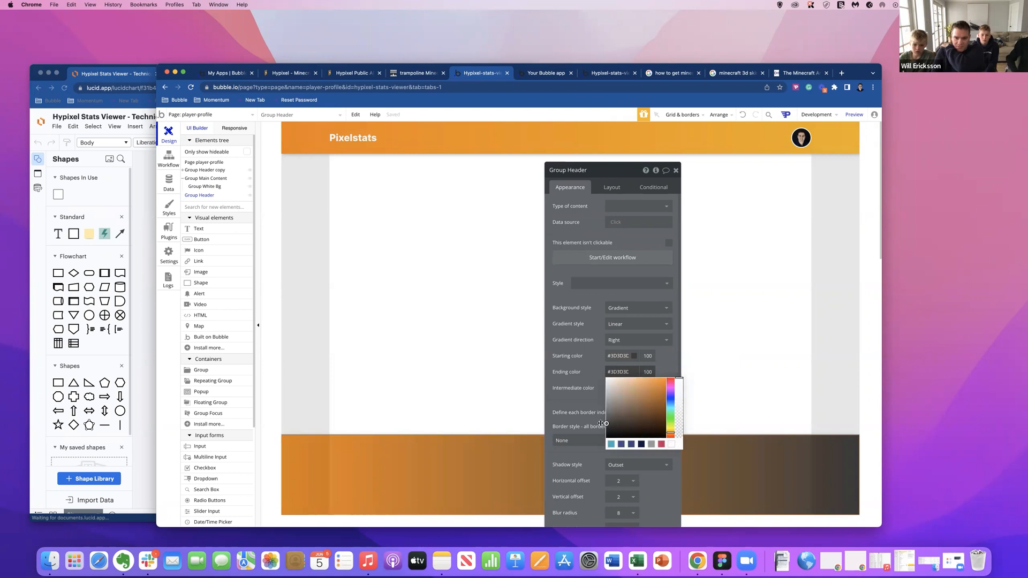
pyautogui.click(596, 422)
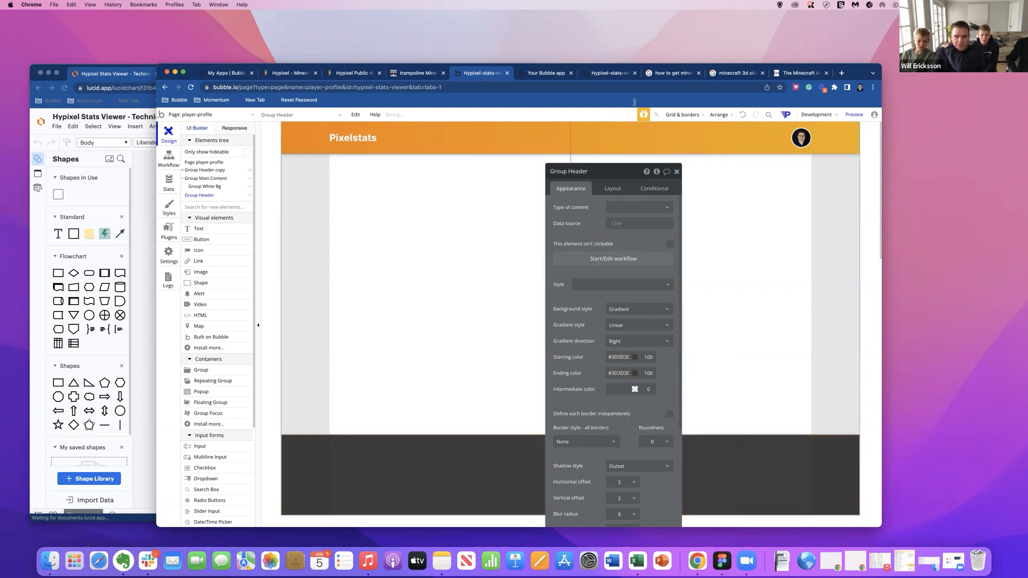
# Check the dark grey bottom group in the page preview with a slightly narrower browser window, and return to the editor.
pyautogui.click(549, 74)
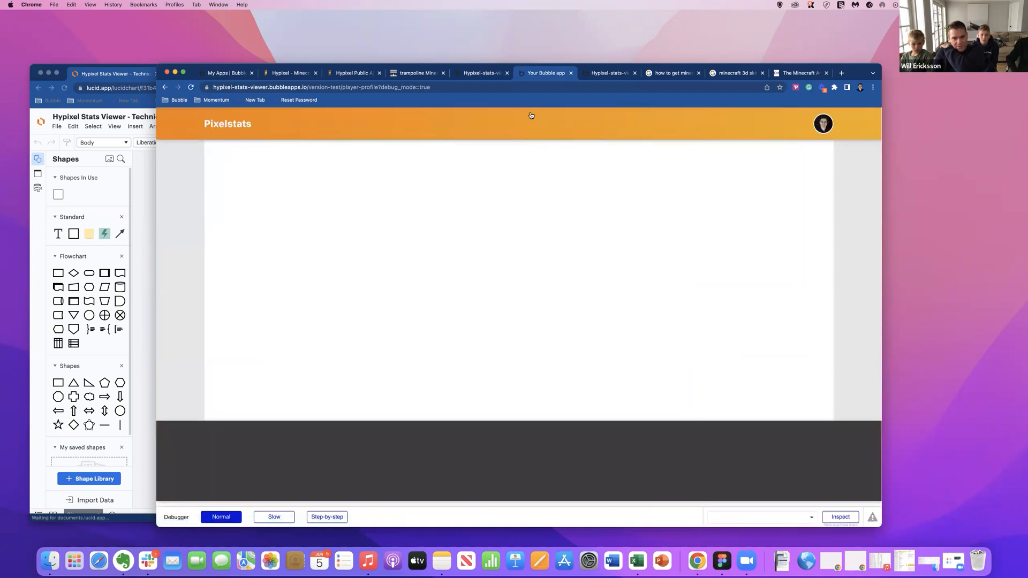
pyautogui.moveTo(881, 268)
pyautogui.mouseDown()
pyautogui.moveTo(567, 267)
pyautogui.moveTo(871, 271)
pyautogui.mouseUp()
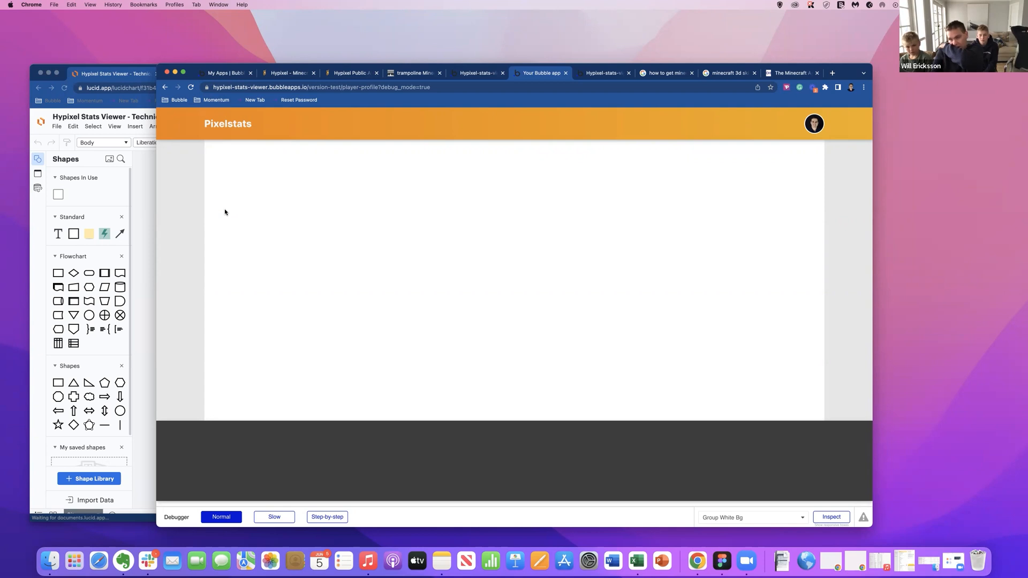
pyautogui.click(486, 77)
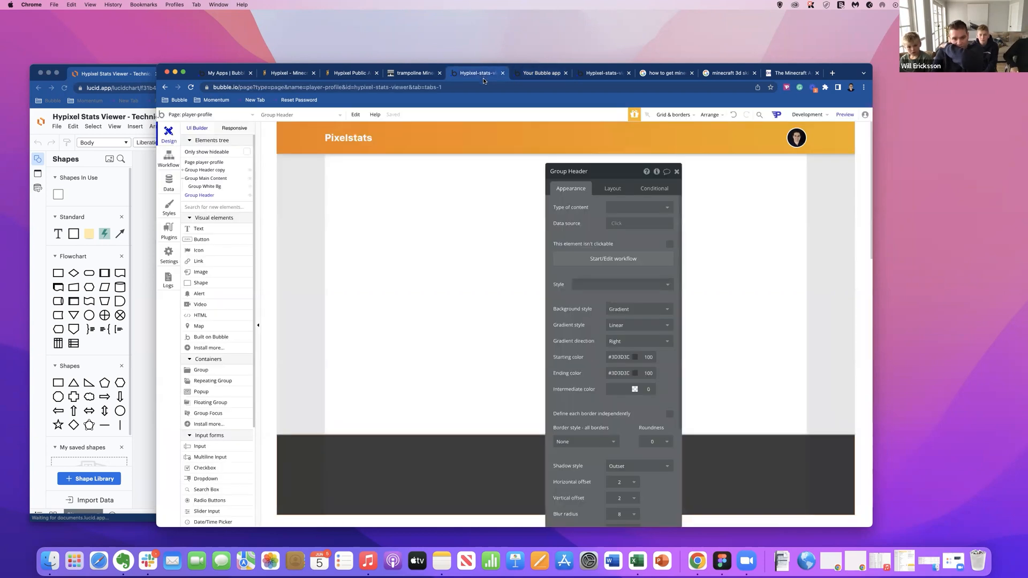
# Copy the Pixelstats text from the header into the dark grey group below the main content.
pyautogui.click(340, 140)
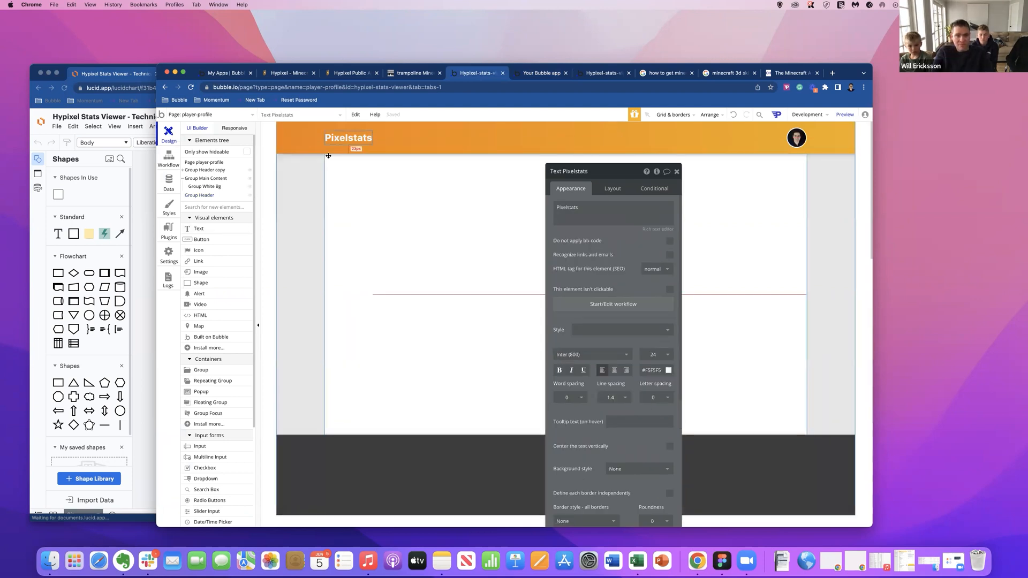
pyautogui.click(378, 462)
pyautogui.press('cmd+v')
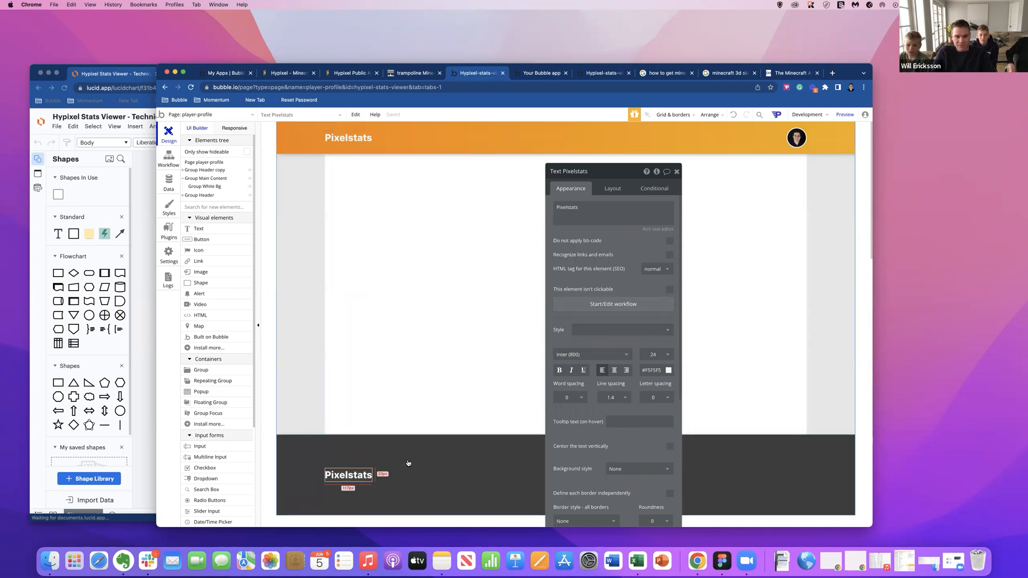
# Set the font size of the Pixelstats text in the dark grey group to 12.
pyautogui.click(661, 357)
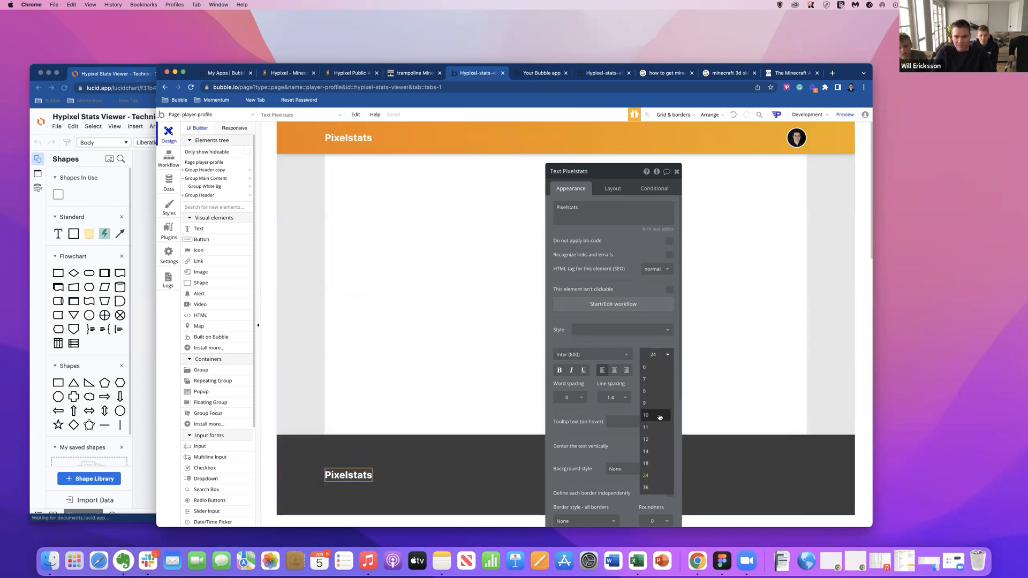
pyautogui.click(653, 436)
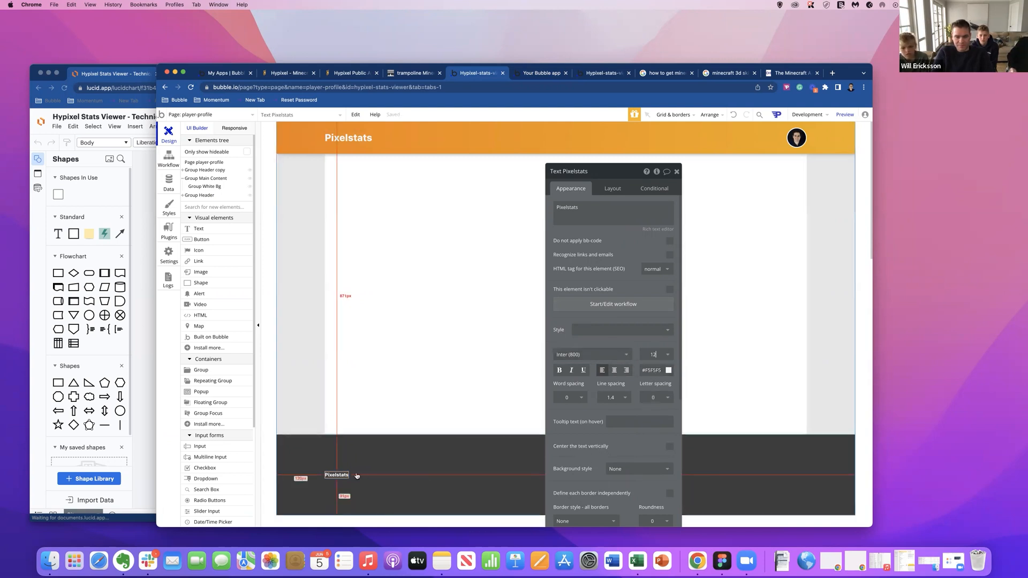
pyautogui.click(658, 369)
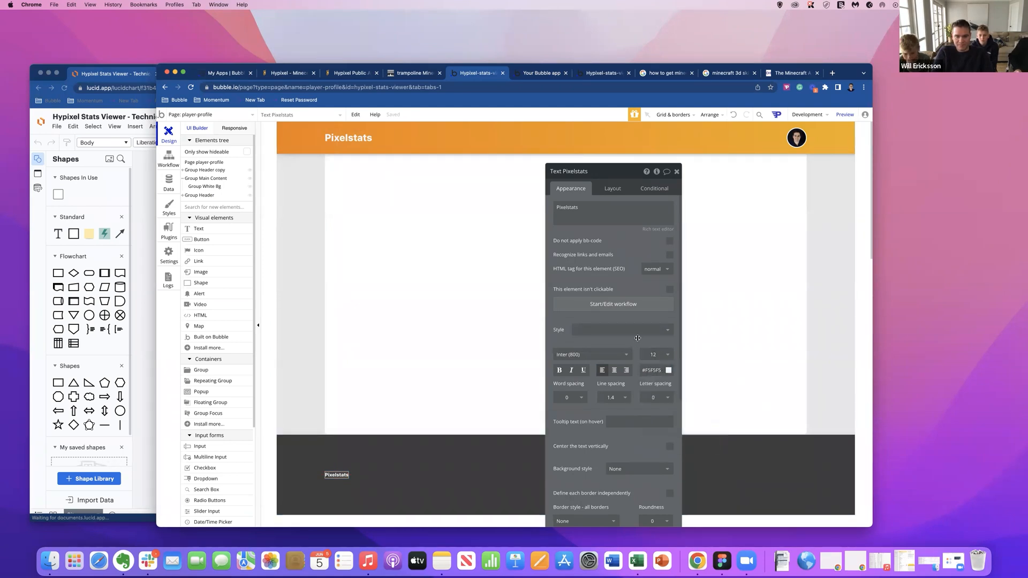
pyautogui.click(419, 216)
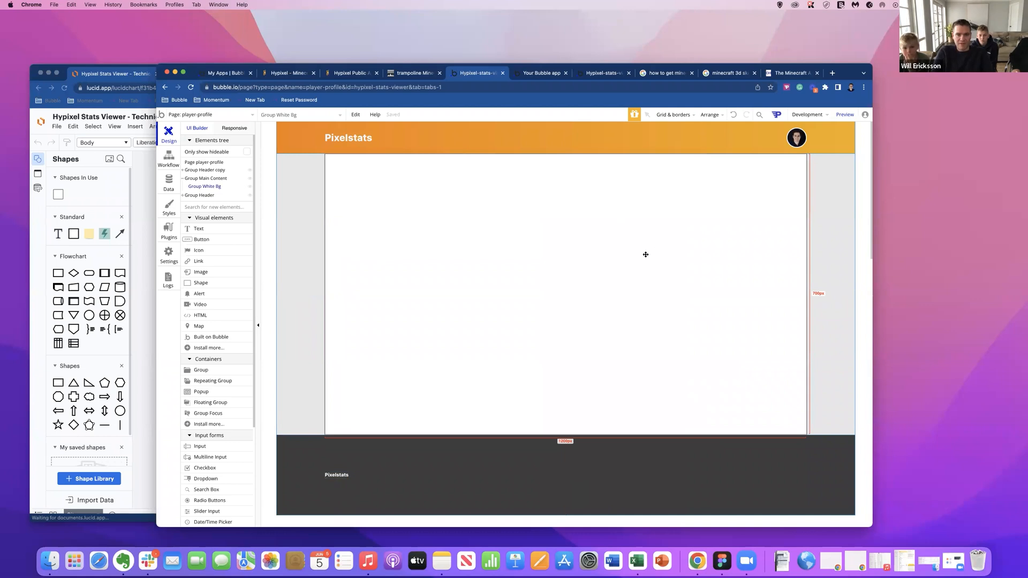
pyautogui.click(341, 475)
pyautogui.press('alt')
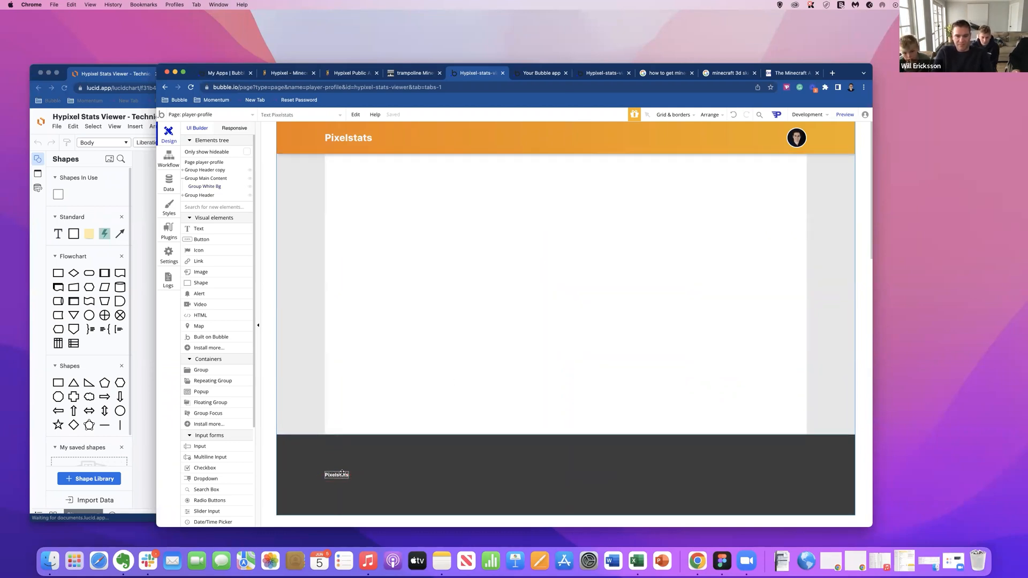
pyautogui.press('alt')
# Open momentumgroup.tech in a new browser tab and examine the layout of its footer.
pyautogui.click(832, 72)
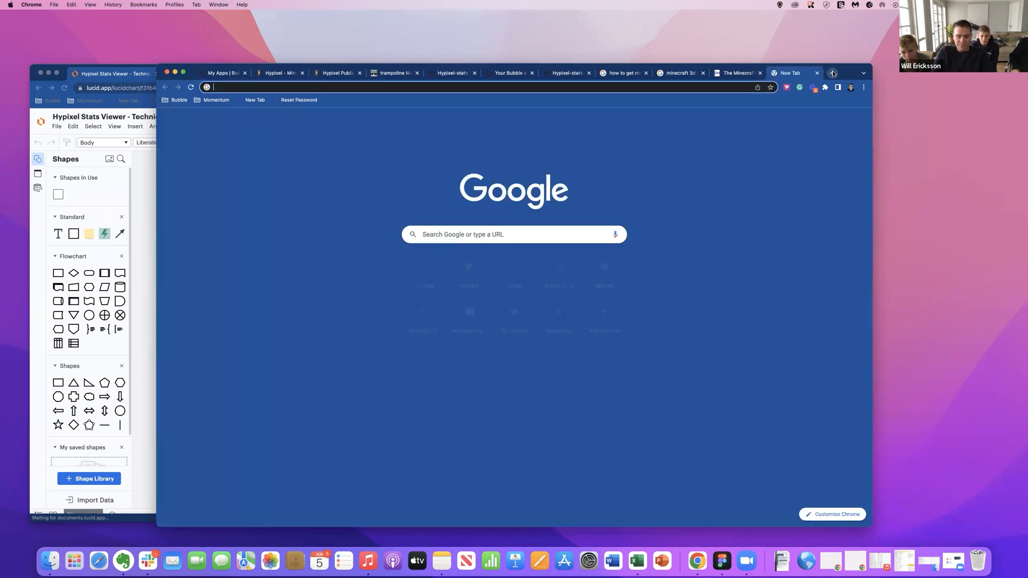
pyautogui.write('mom')
pyautogui.press('Return')
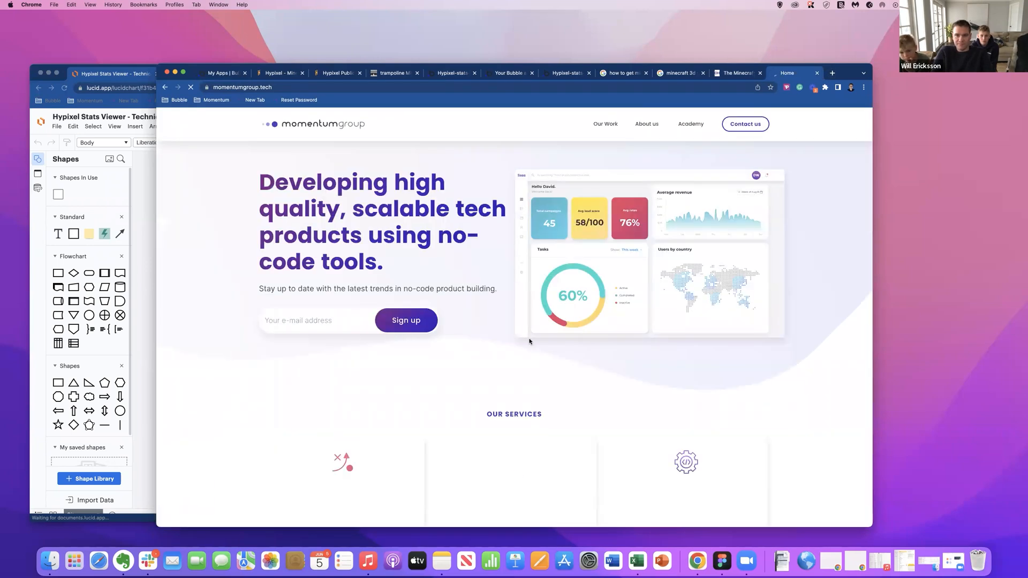
pyautogui.scroll(-20, 524, 341)
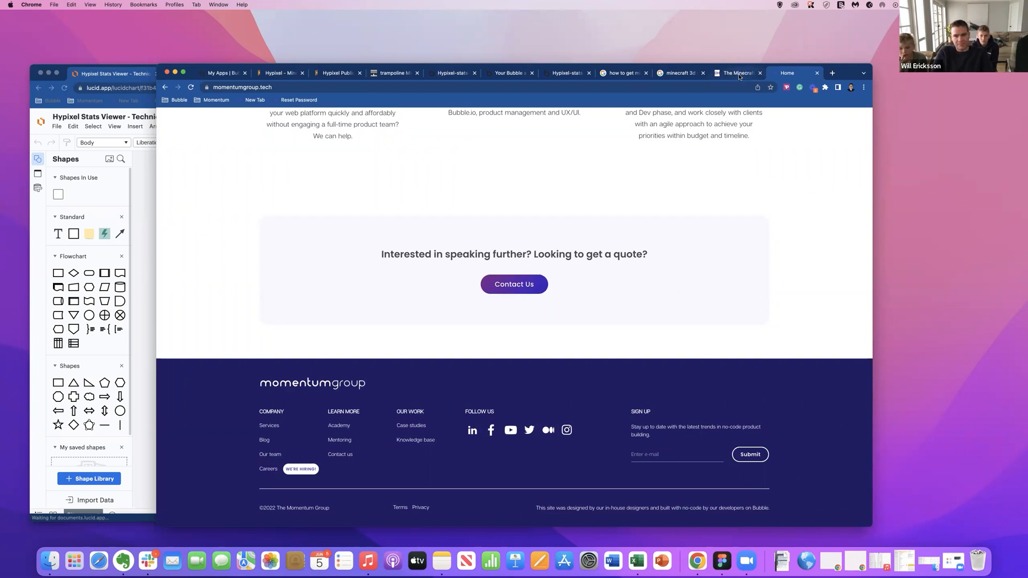
# Return to the player-profile page editor and set the font size of the Pixelstats text in the dark grey group to 18.
pyautogui.click(558, 76)
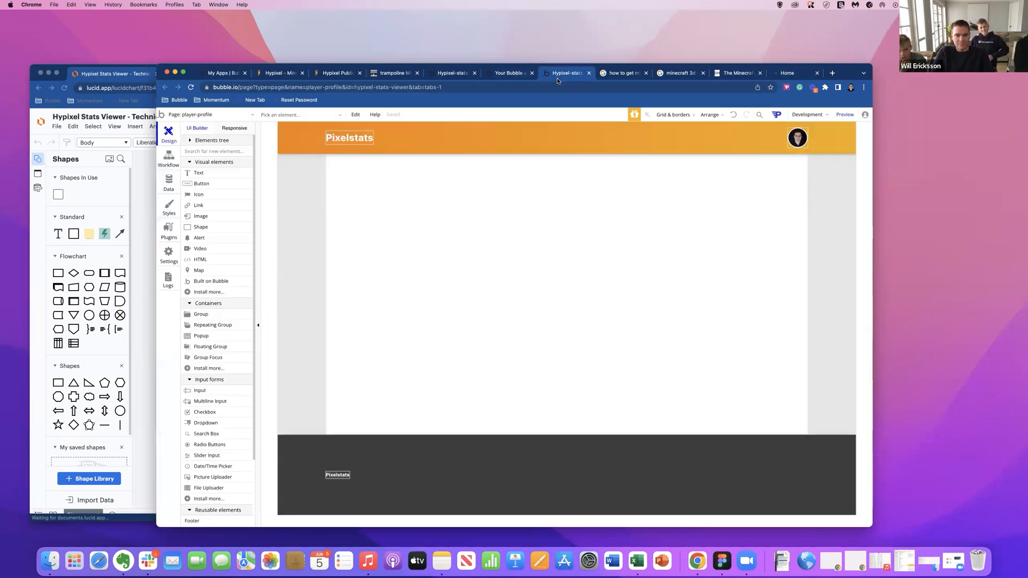
pyautogui.click(420, 206)
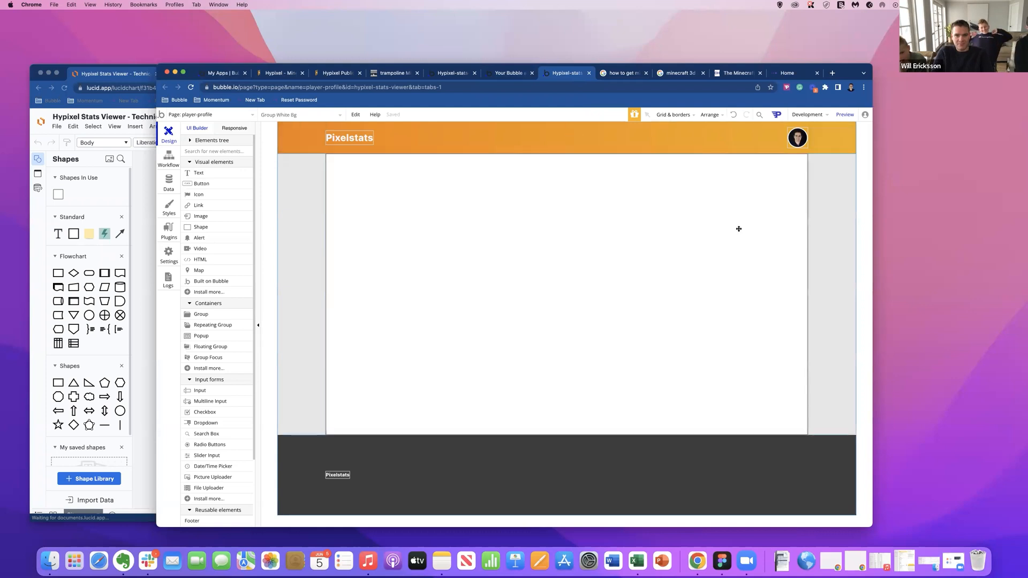
pyautogui.click(343, 481)
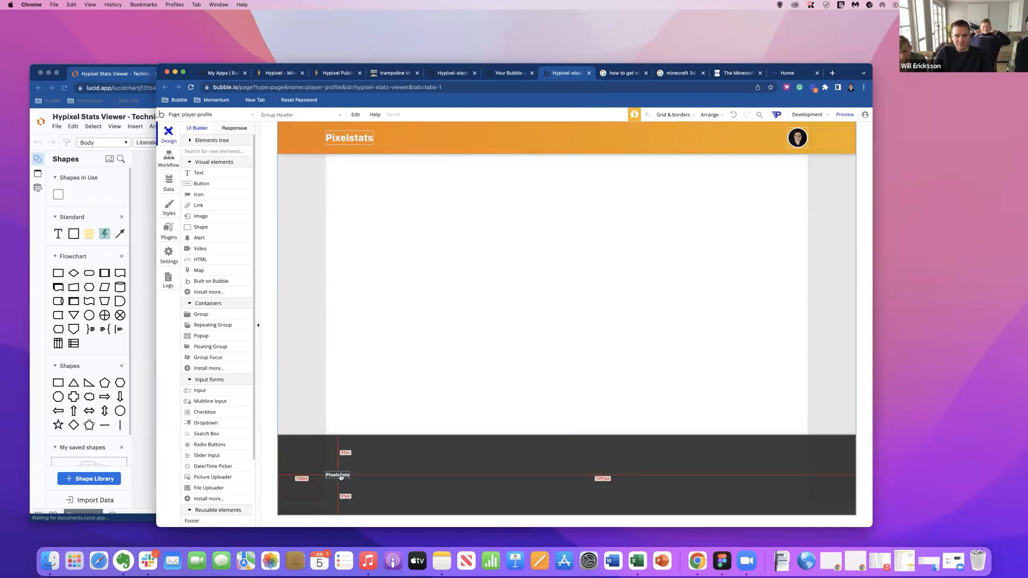
pyautogui.doubleClick(342, 478)
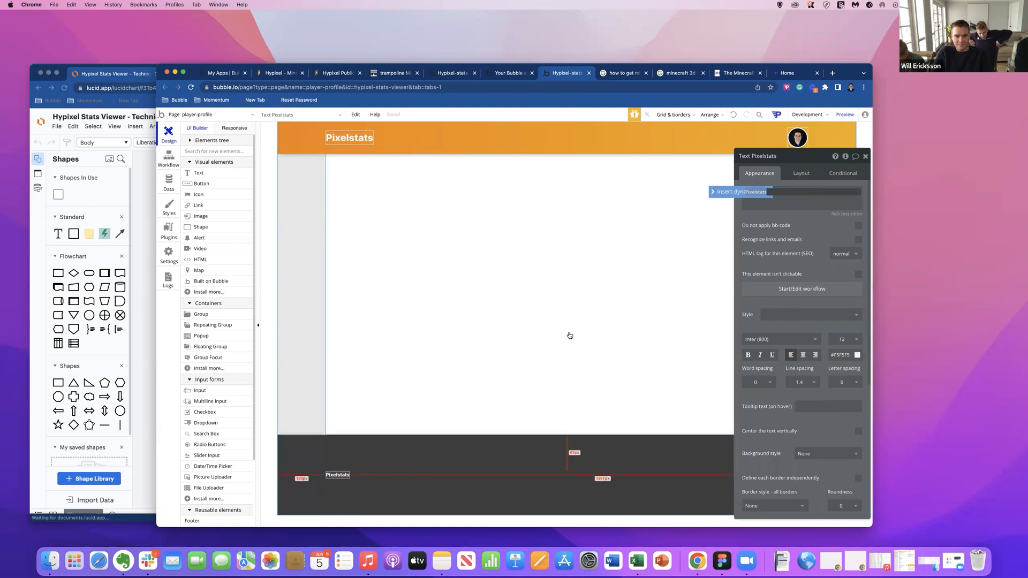
pyautogui.click(842, 340)
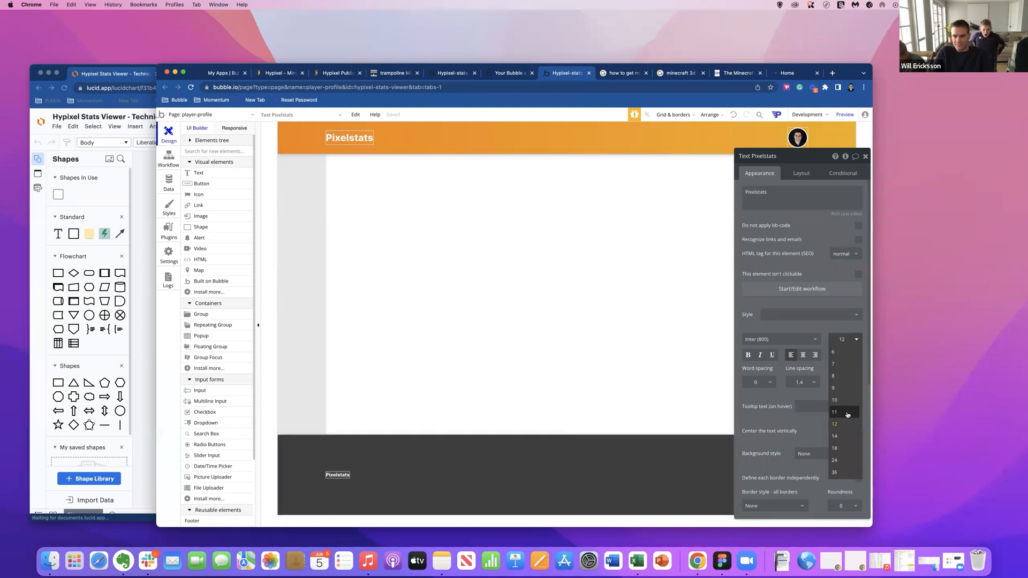
pyautogui.click(842, 448)
pyautogui.click(407, 493)
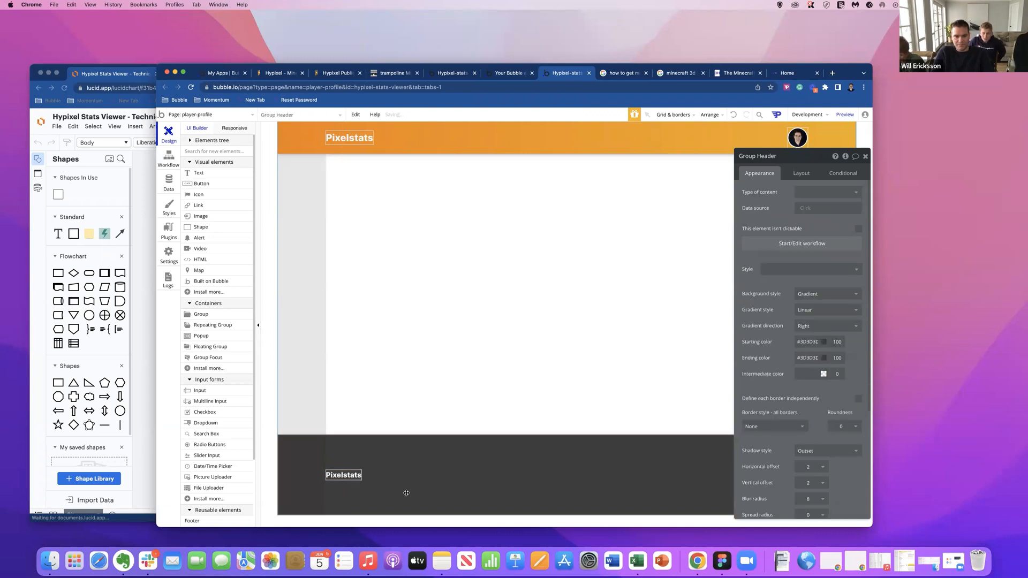
# Duplicate the Pixelstats text within the dark grey group.
pyautogui.click(345, 482)
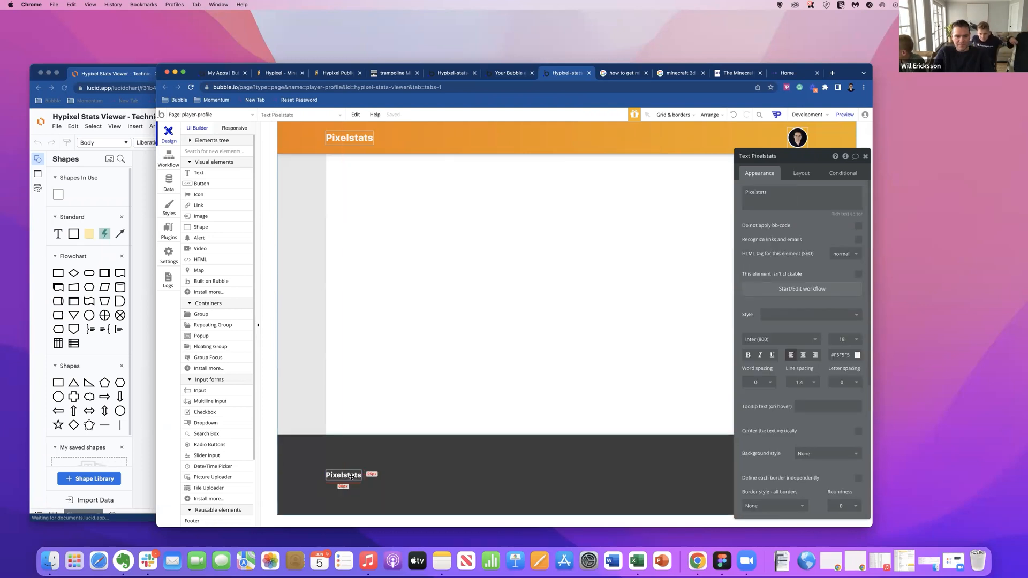
pyautogui.press('super+c')
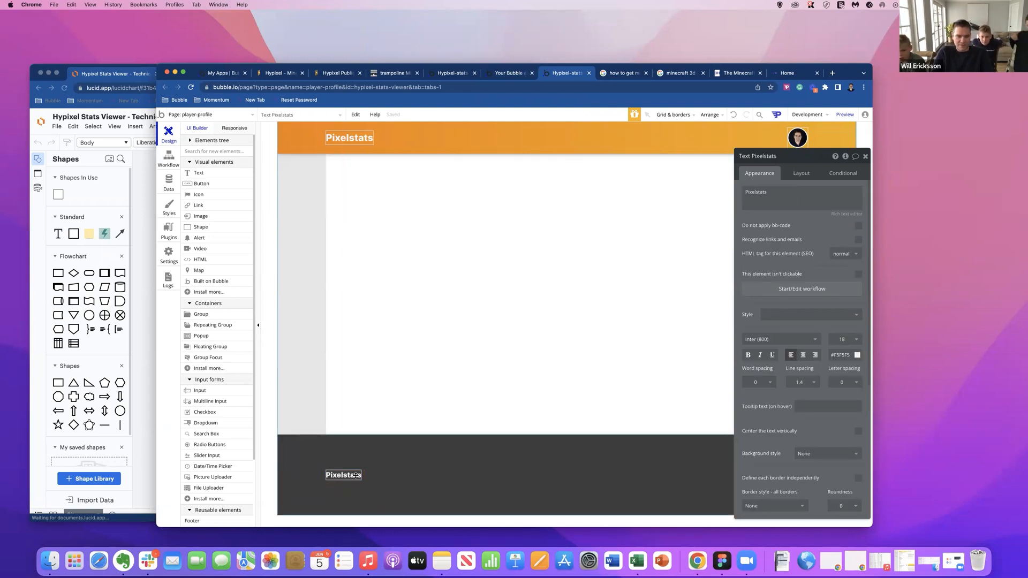
pyautogui.press('super+v')
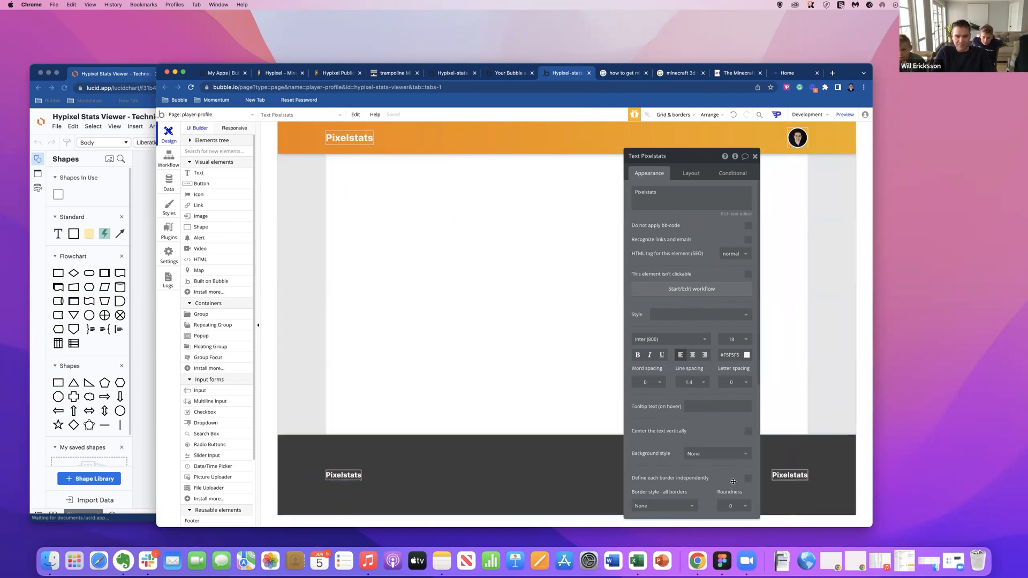
# Group the first Pixelstats text of the dark grey group in a Column container.
pyautogui.click(352, 475)
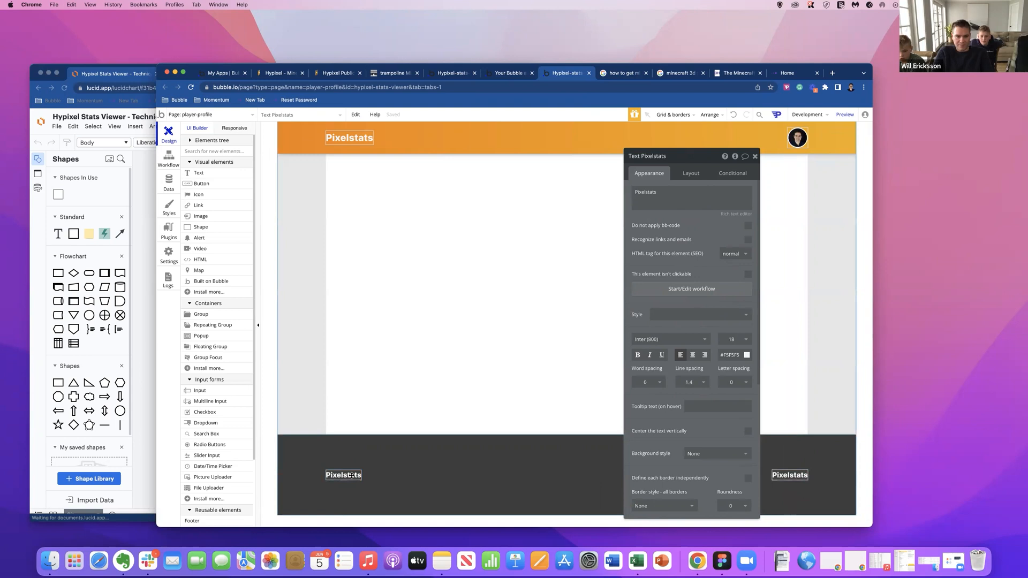
pyautogui.rightClick(350, 475)
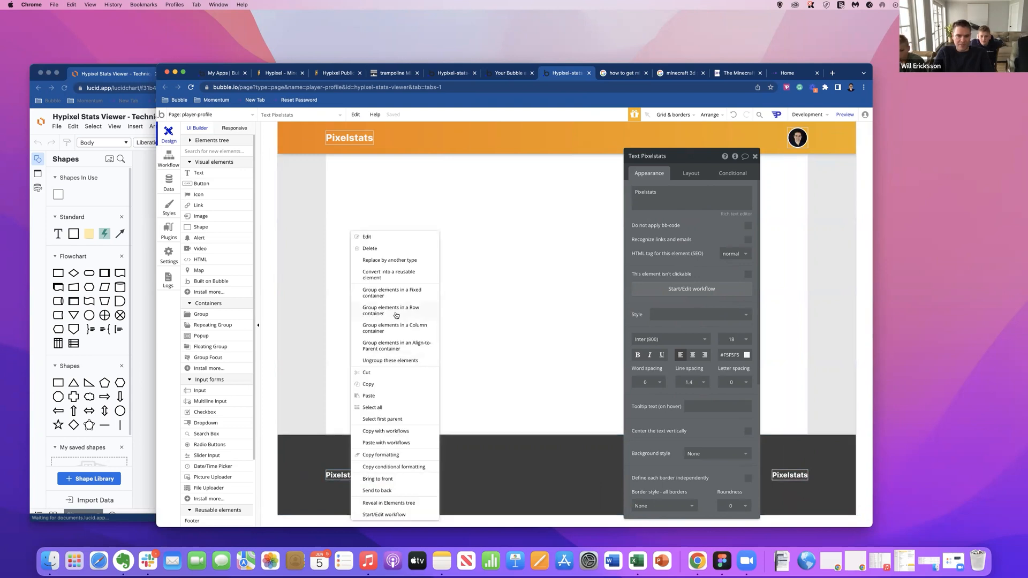
pyautogui.click(401, 328)
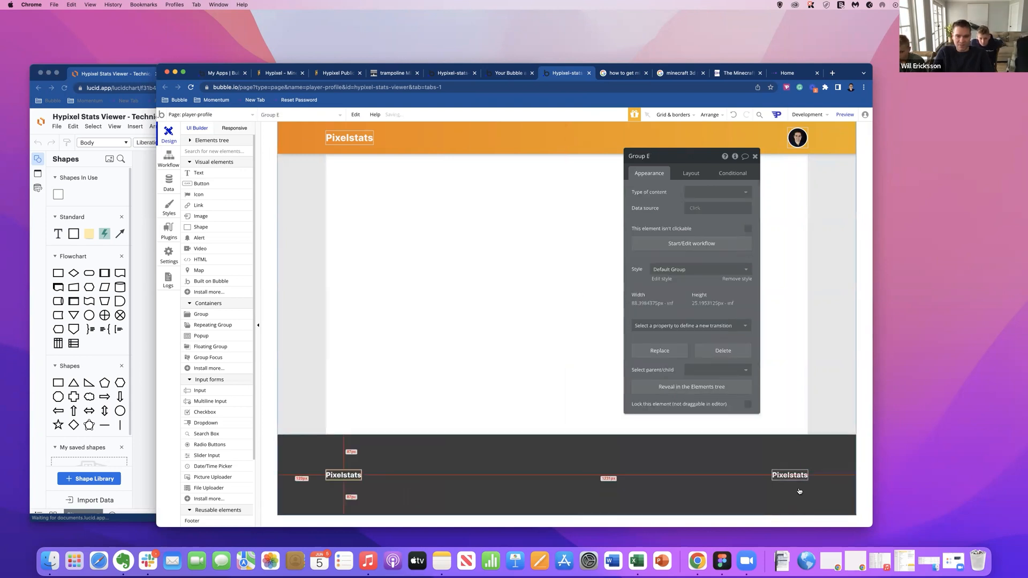
# Rename Group Header copy as Group Footer and make it the last element of the page, below Group Header.
pyautogui.click(190, 140)
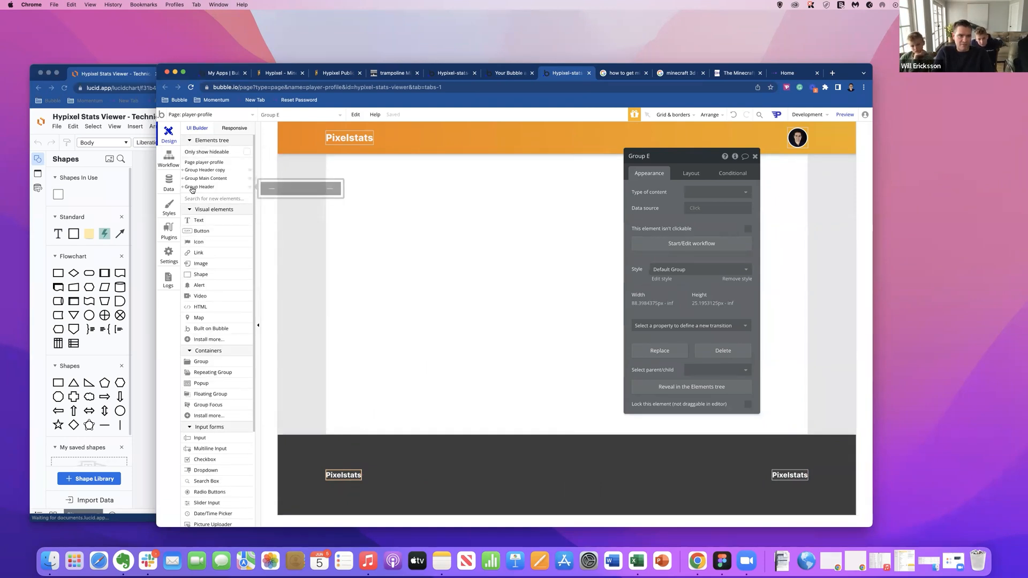
pyautogui.click(203, 170)
pyautogui.click(681, 157)
pyautogui.moveTo(680, 156); pyautogui.dragTo(645, 156)
pyautogui.write('Footer')
pyautogui.moveTo(194, 170); pyautogui.dragTo(214, 162)
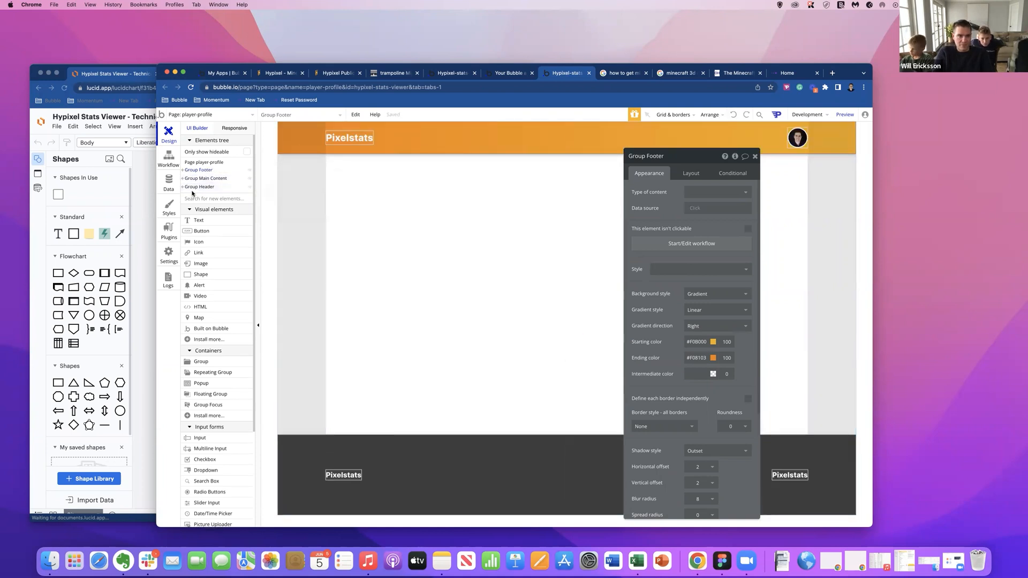
pyautogui.moveTo(192, 193); pyautogui.dragTo(193, 194)
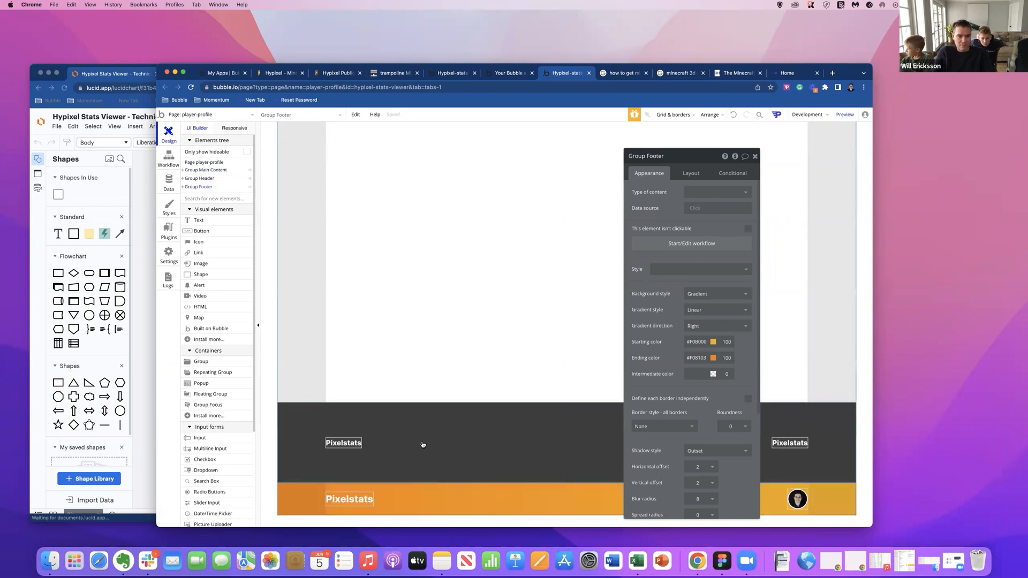
# Make the dark grey Group Header the first element of the page.
pyautogui.click(203, 180)
pyautogui.click(687, 172)
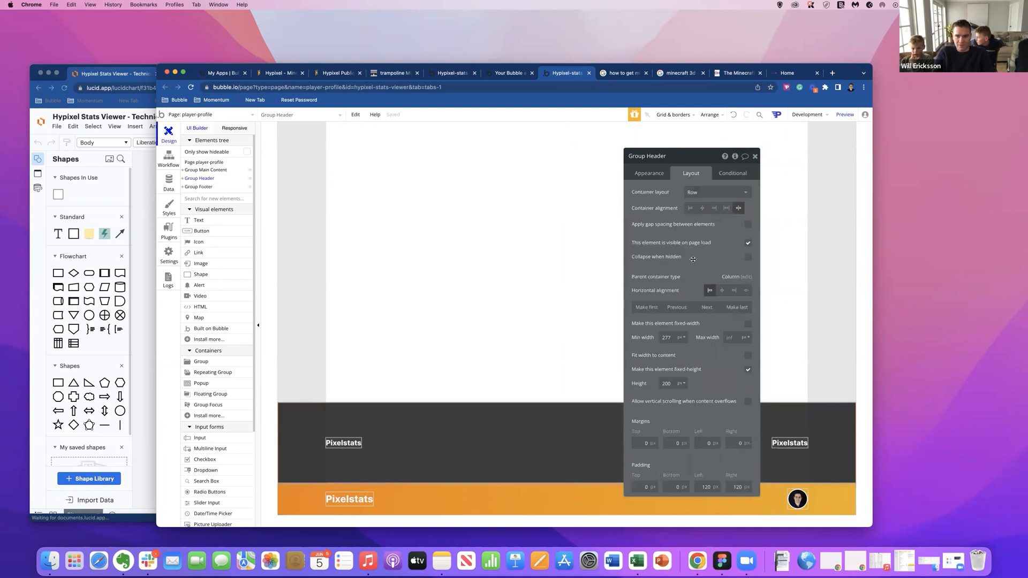
pyautogui.click(646, 307)
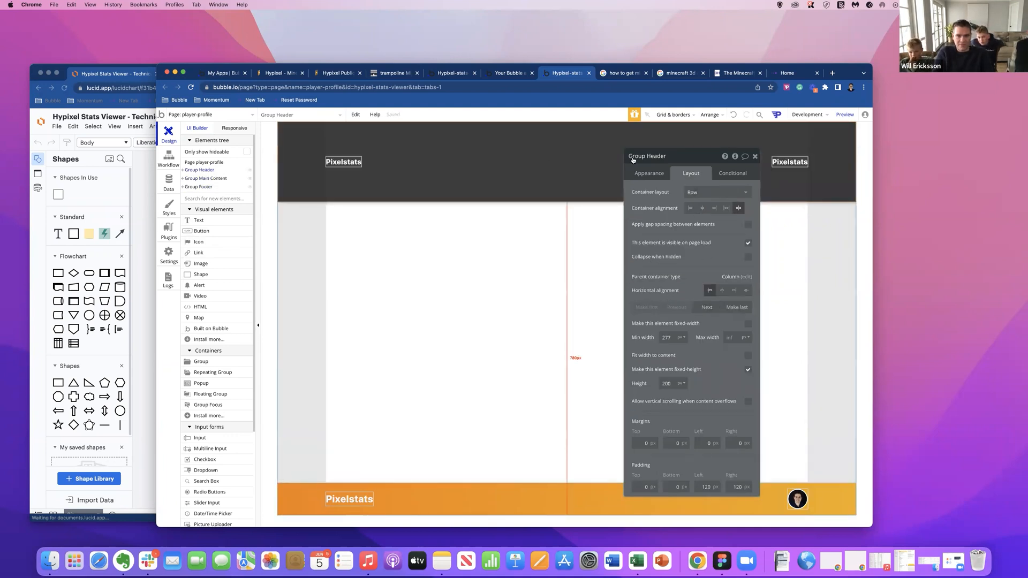
# Rename the dark grey group as Group Footer 1 and the orange gradient group as Group Header.
pyautogui.write('Foot')
pyautogui.click(297, 501)
pyautogui.doubleClick(659, 156)
pyautogui.press('BackSpace')
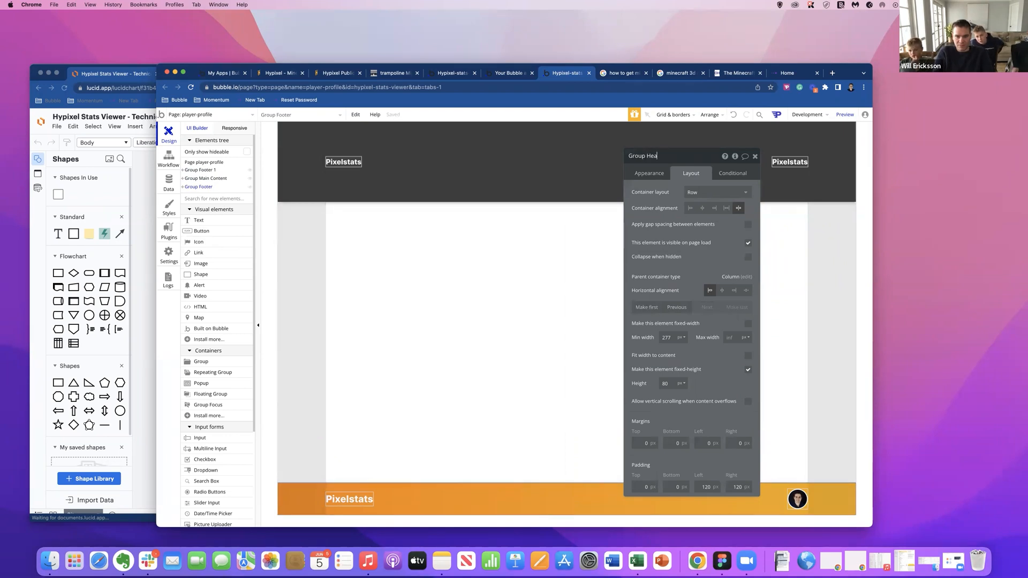
# Make Group Footer 1 the last element of the page and Group Header the first.
pyautogui.click(470, 184)
pyautogui.click(737, 308)
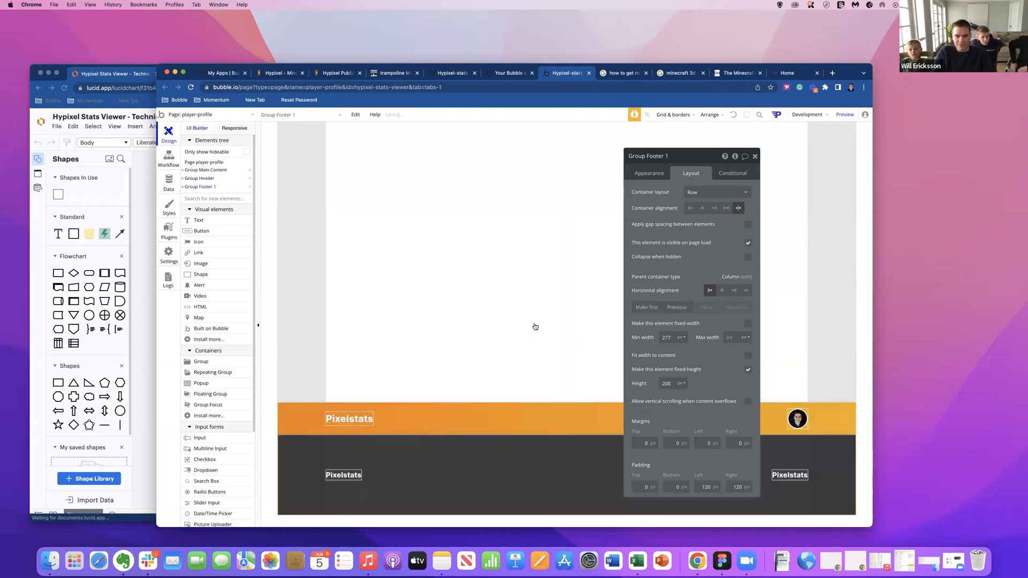
pyautogui.click(426, 414)
pyautogui.click(668, 309)
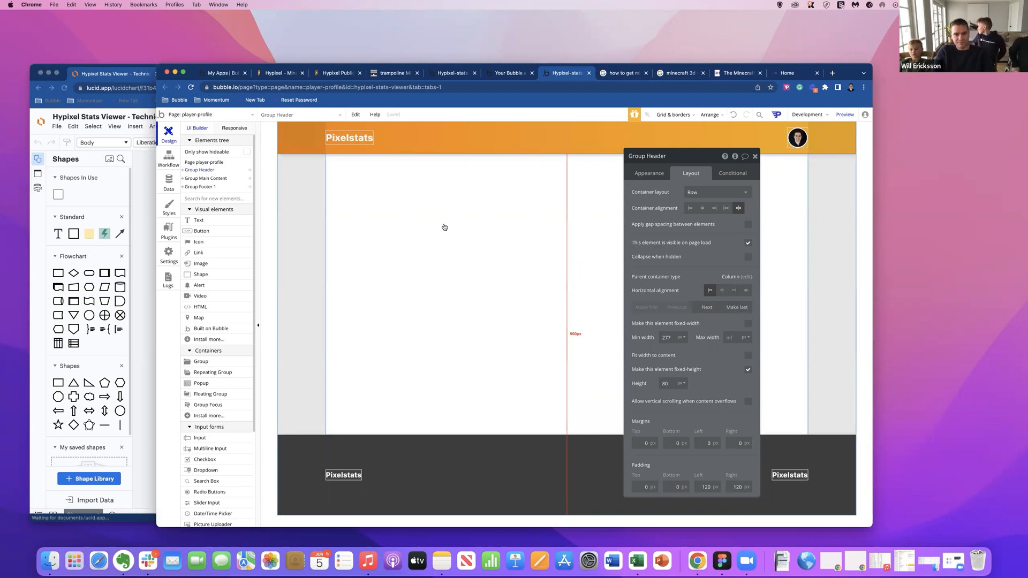
# Move the second Pixelstats text of the footer into Group E, below the first Pixelstats text.
pyautogui.click(346, 476)
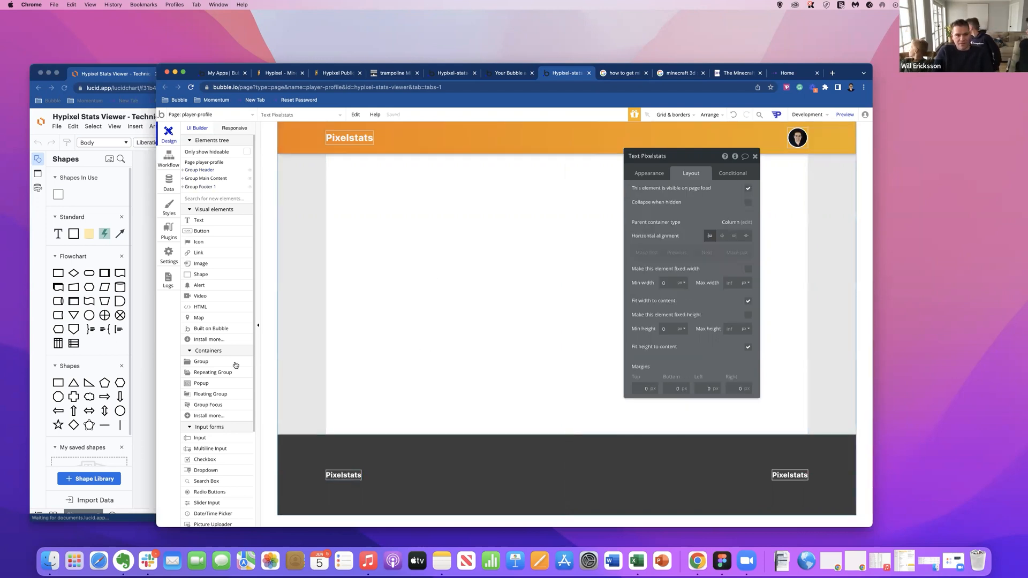
pyautogui.click(183, 188)
pyautogui.click(190, 196)
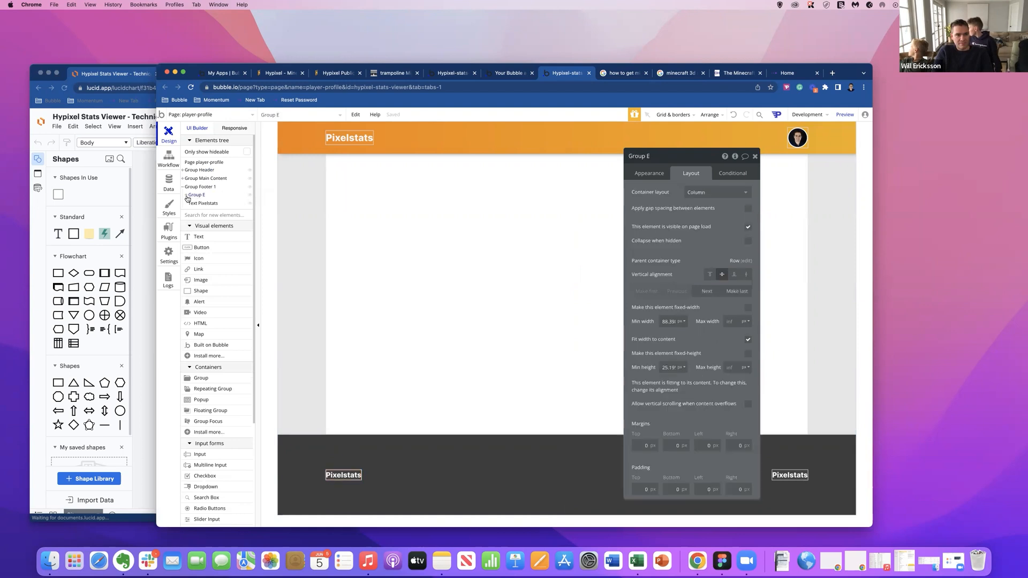
pyautogui.click(187, 196)
pyautogui.click(202, 212)
pyautogui.moveTo(201, 214); pyautogui.dragTo(201, 209)
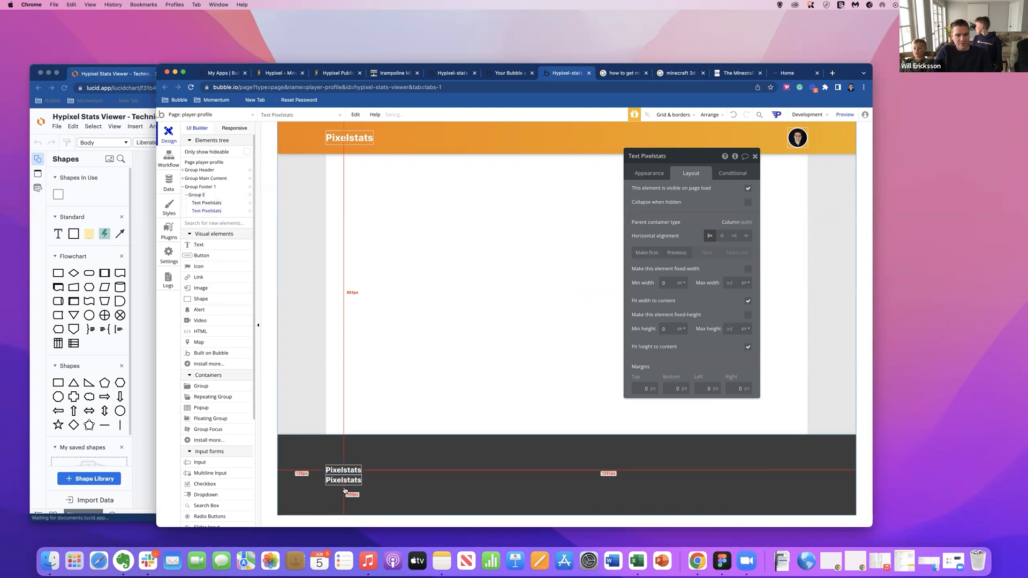
# Set the lower Pixelstats text in Group E to font Inter (500), size 12, and change its wording to Home.
pyautogui.click(658, 174)
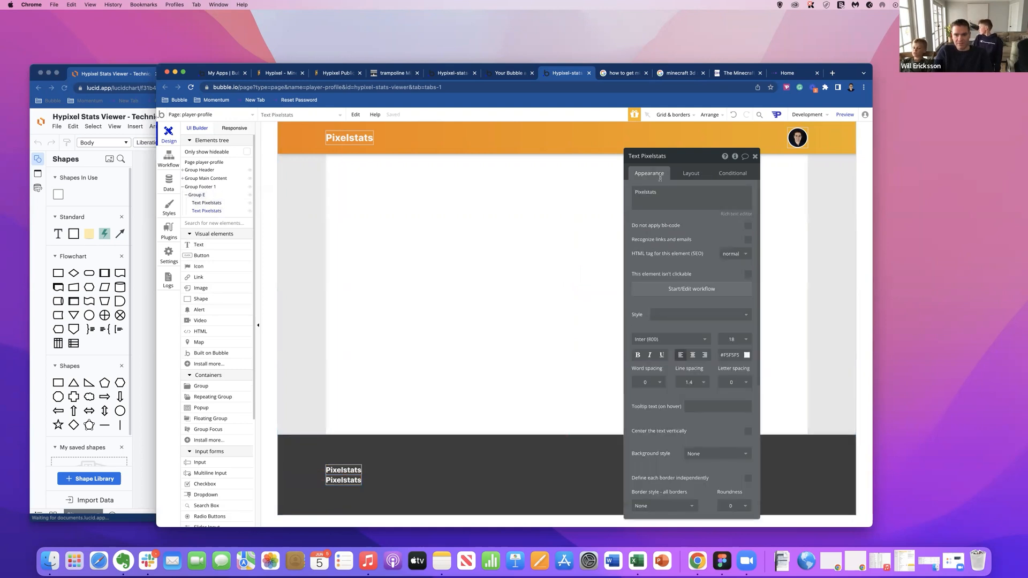
pyautogui.click(662, 341)
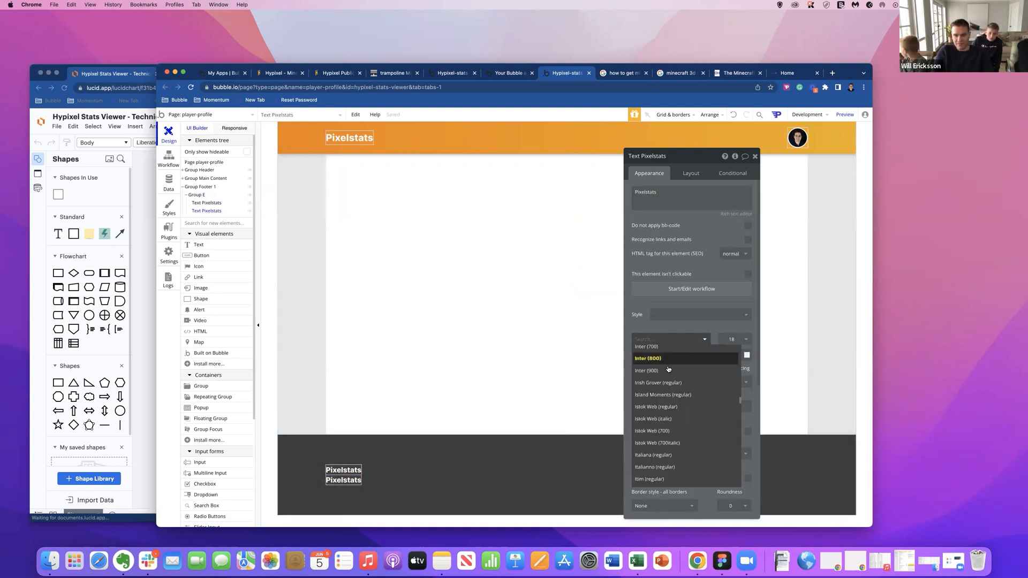
pyautogui.scroll(2, 666, 369)
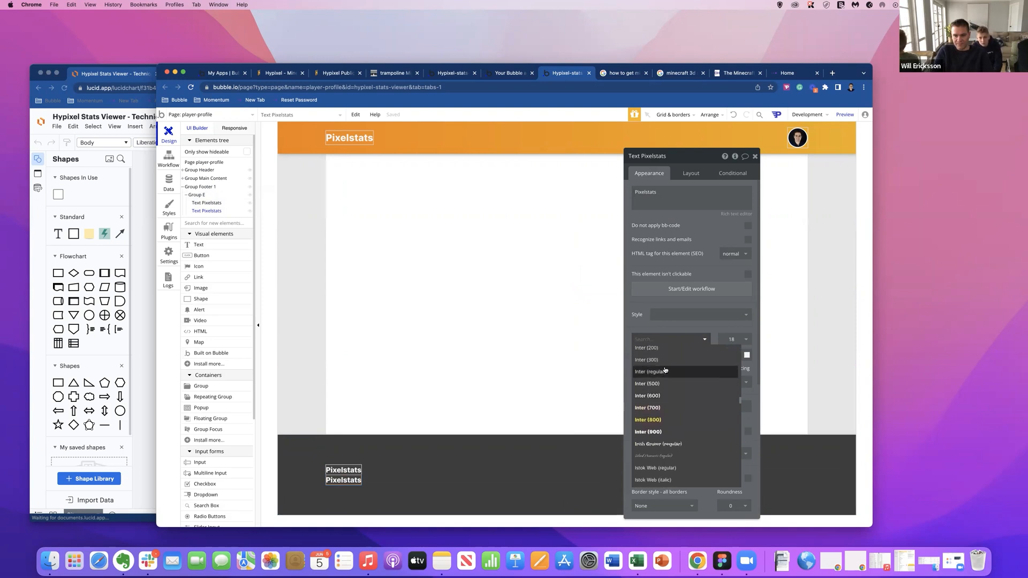
pyautogui.click(665, 385)
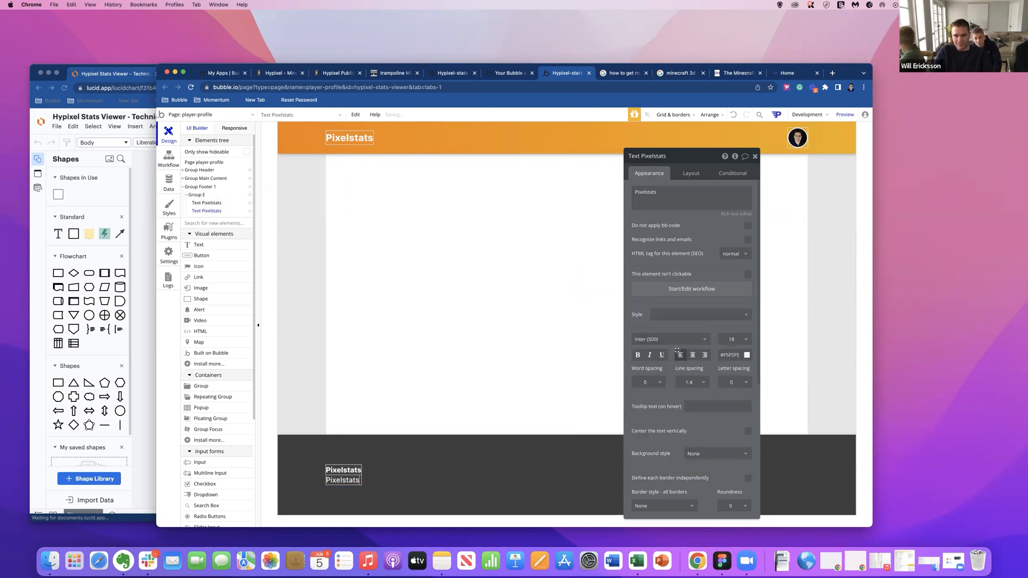
pyautogui.click(740, 339)
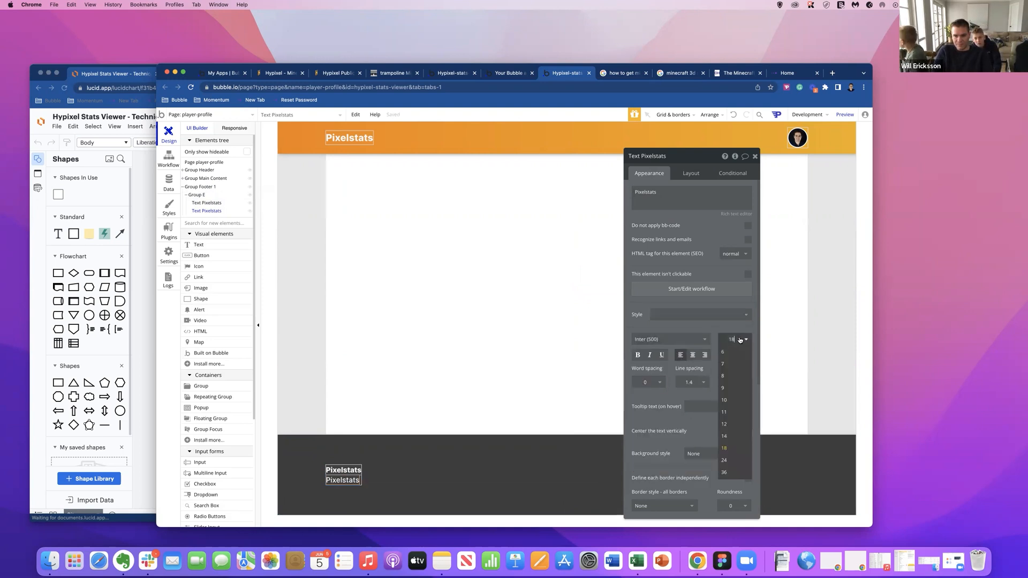
pyautogui.click(731, 424)
pyautogui.tripleClick(671, 200)
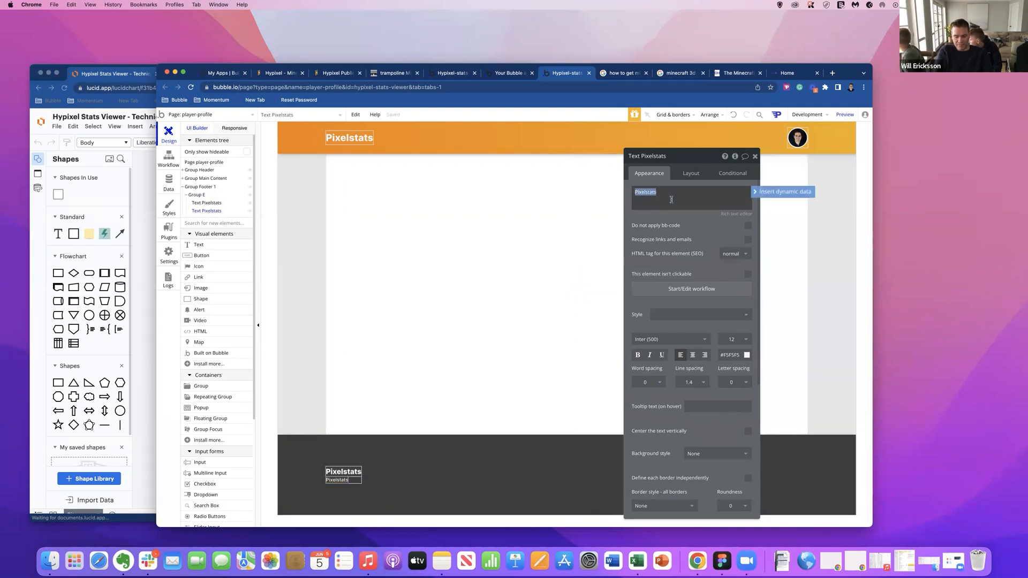
pyautogui.write('Home')
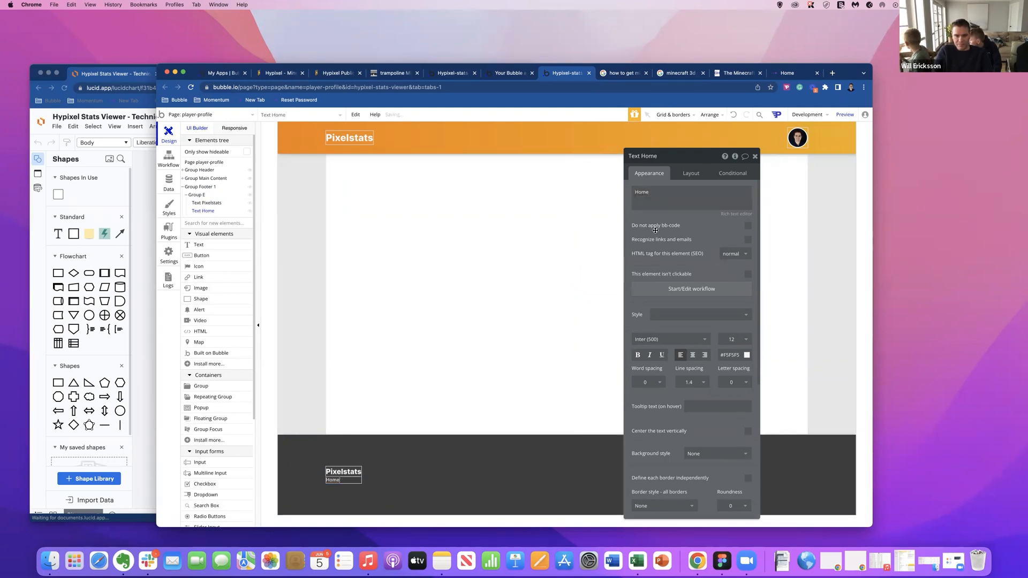
# Rename Group E as Group Column and apply gap spacing between its elements.
pyautogui.click(356, 480)
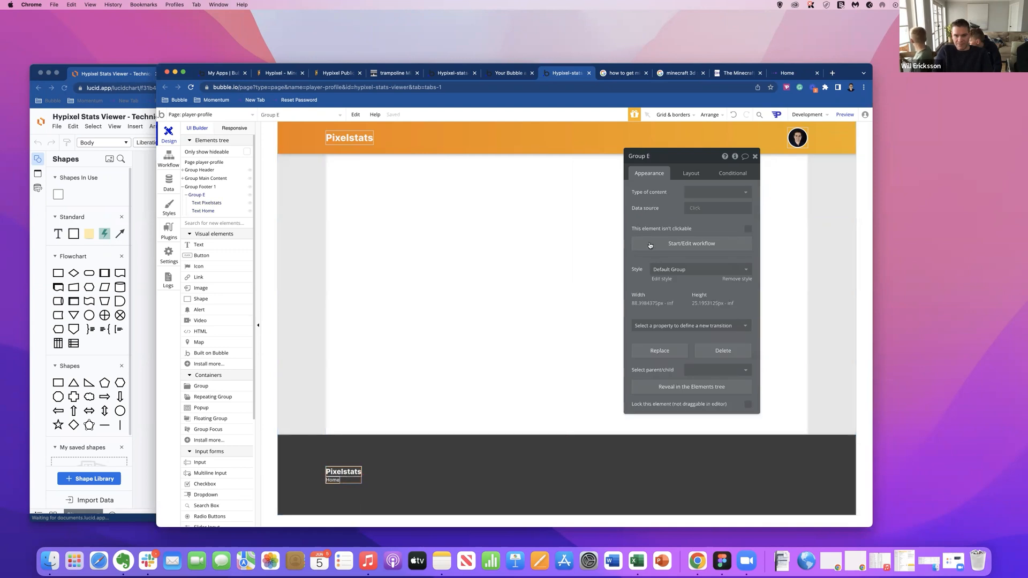
pyautogui.click(691, 174)
pyautogui.press('BackSpace')
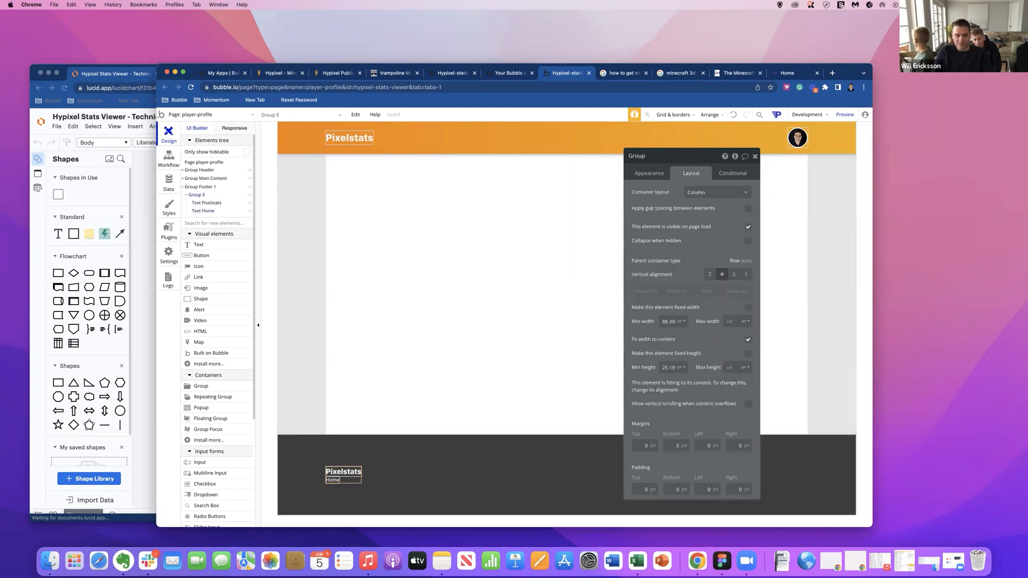
pyautogui.write('Column')
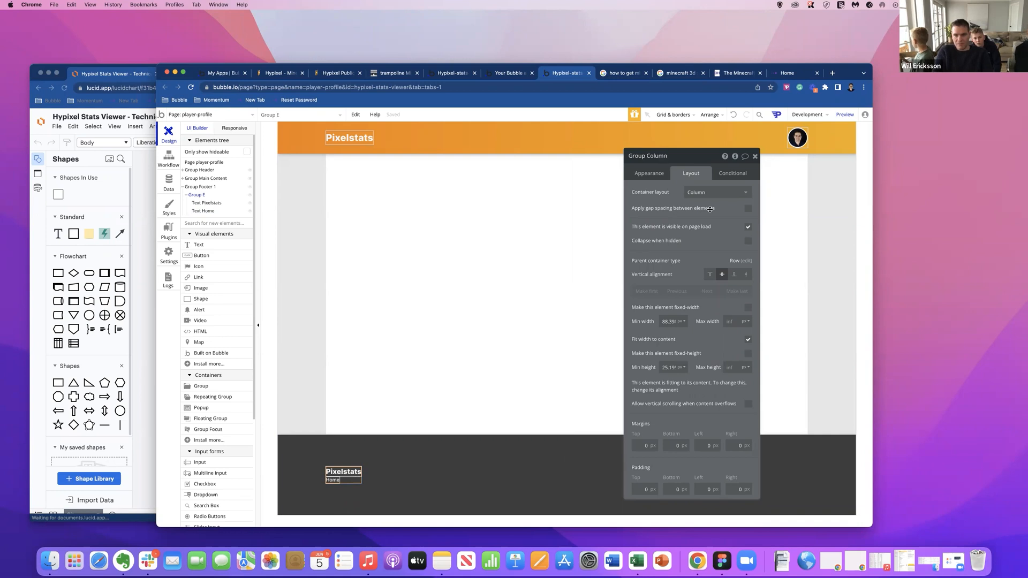
pyautogui.click(747, 209)
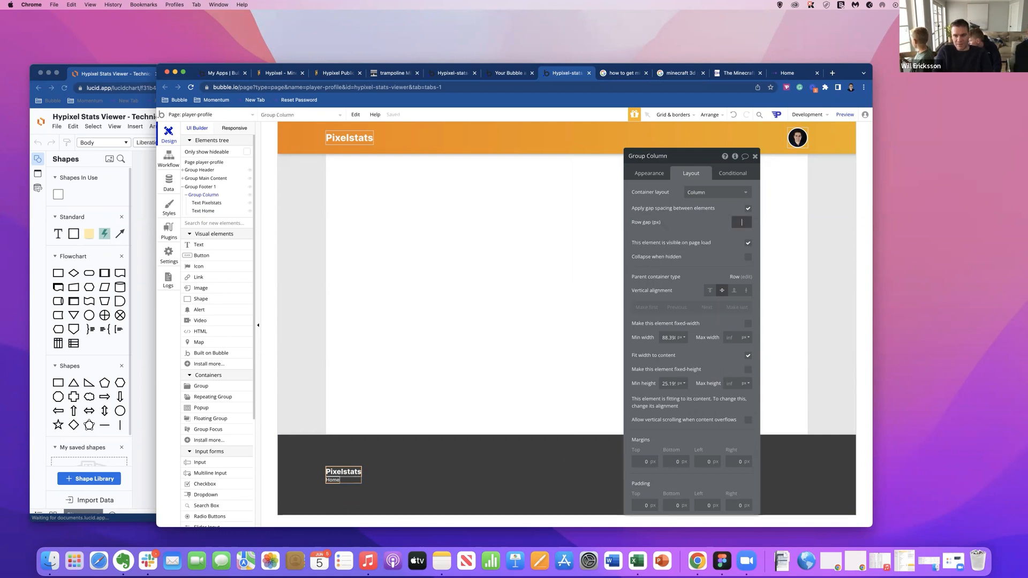
# Add two copies of the Home text to Group Column.
pyautogui.click(352, 485)
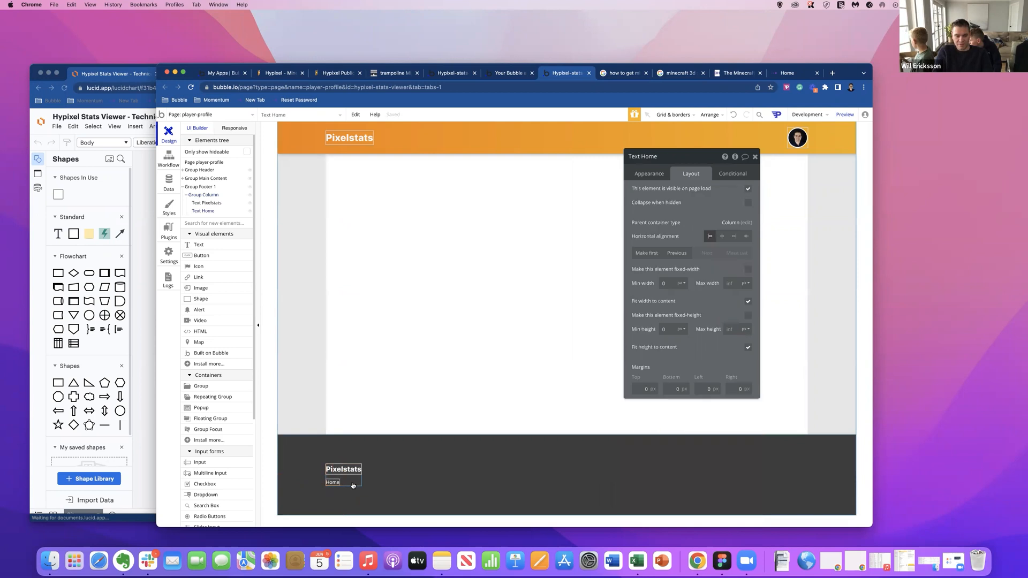
pyautogui.press('super+v')
pyautogui.press('super+v')
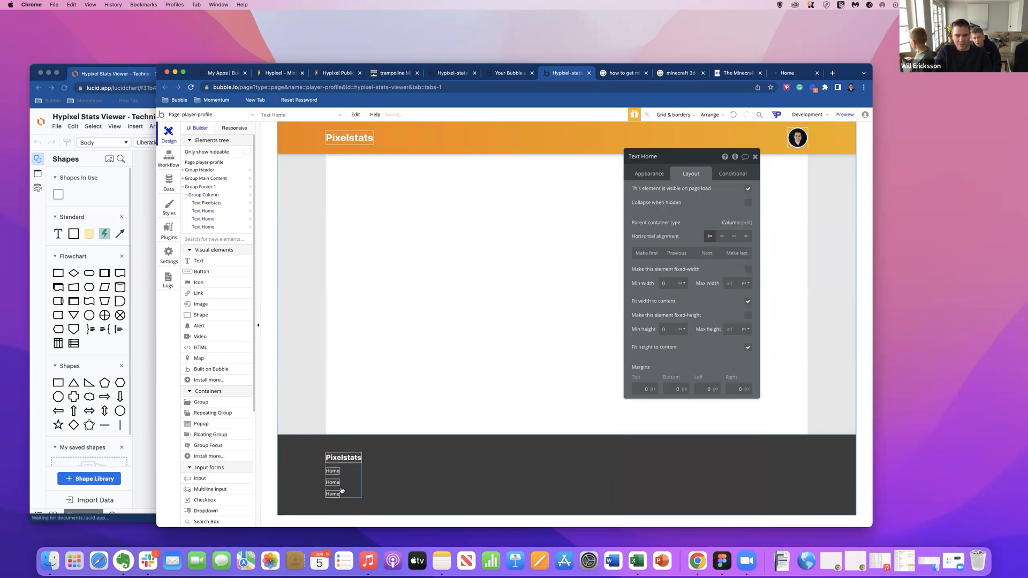
# Change the second Home text in Group Column to About and the third to Profile.
pyautogui.doubleClick(340, 485)
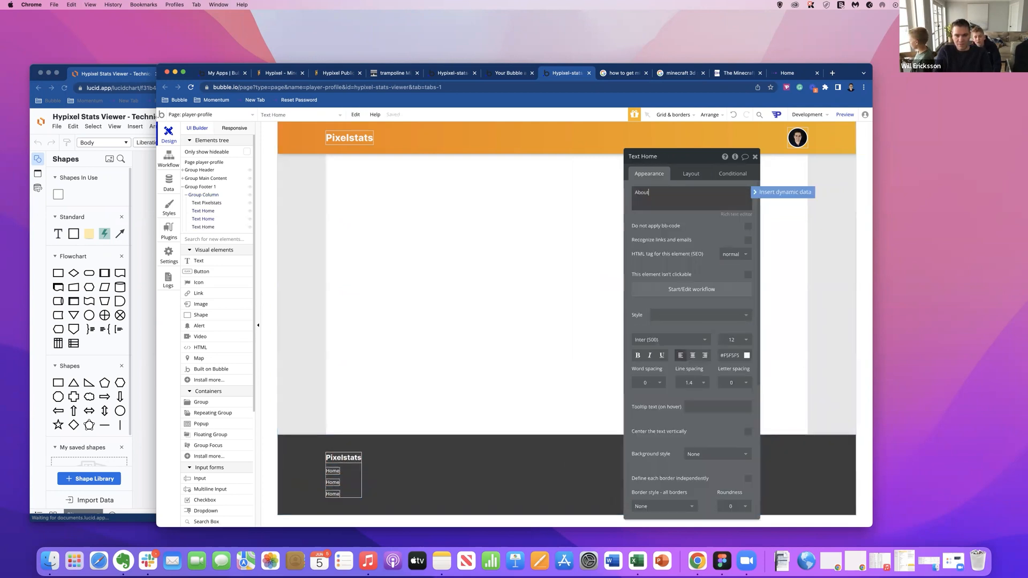
pyautogui.write('About')
pyautogui.click(333, 493)
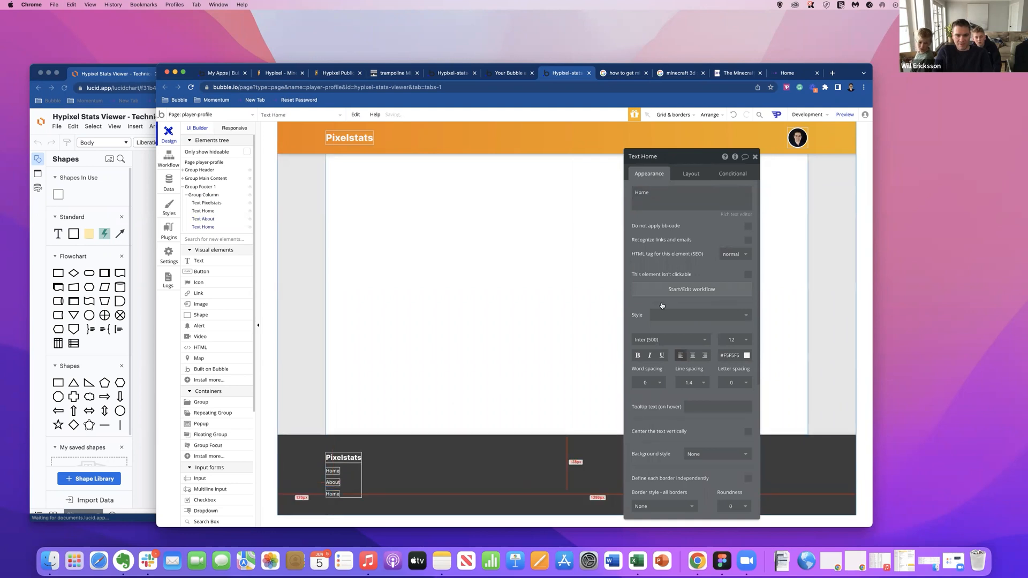
pyautogui.doubleClick(666, 192)
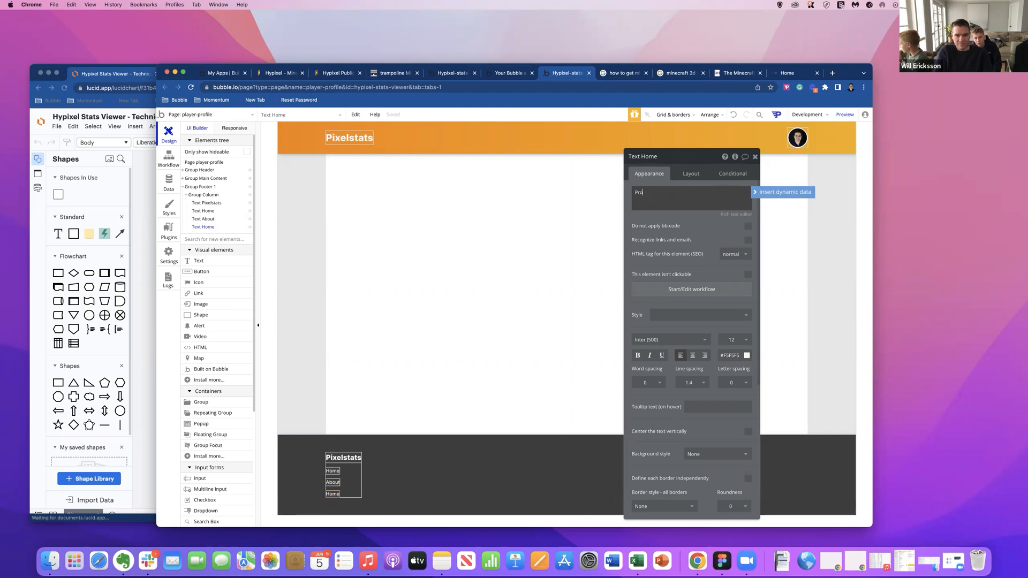
pyautogui.click(543, 462)
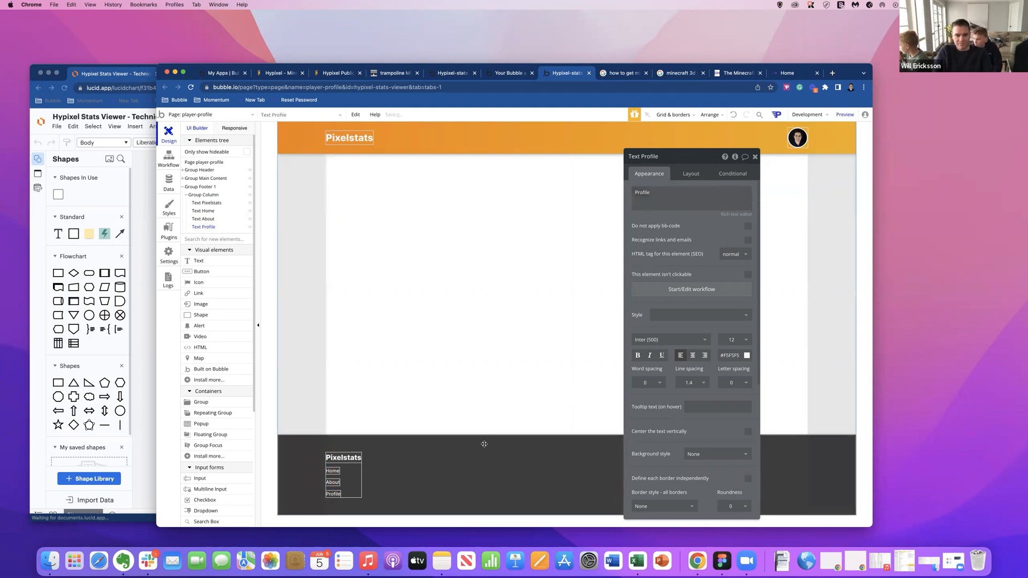
# Preview the player-profile page and reload it without the debug_mode parameter to check the header and footer.
pyautogui.click(839, 114)
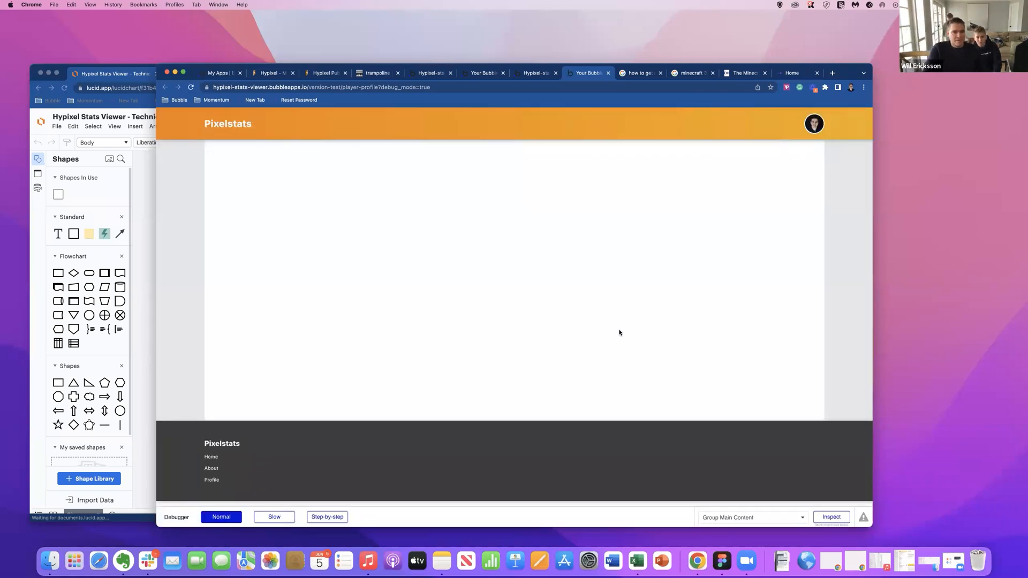
pyautogui.scroll(-2, 408, 243)
pyautogui.scroll(2, 408, 259)
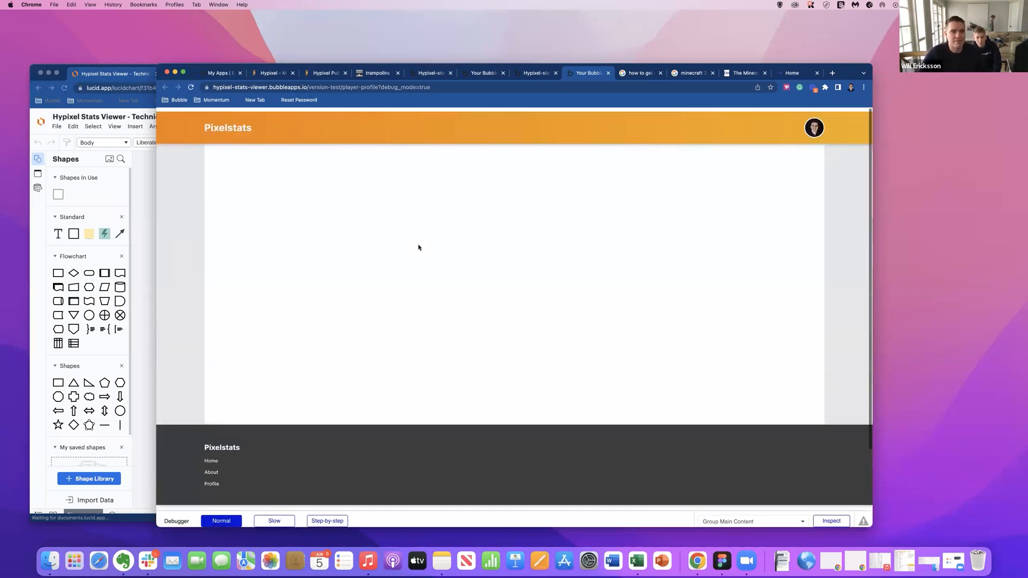
pyautogui.moveTo(378, 86); pyautogui.dragTo(479, 90)
pyautogui.press('BackSpace')
pyautogui.press('Return')
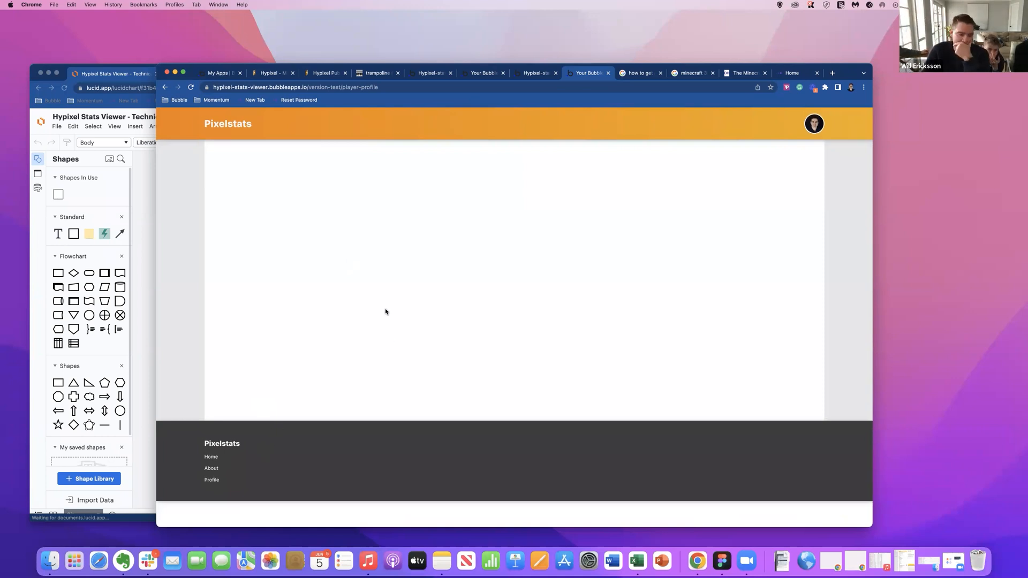
pyautogui.moveTo(218, 480); pyautogui.dragTo(601, 142)
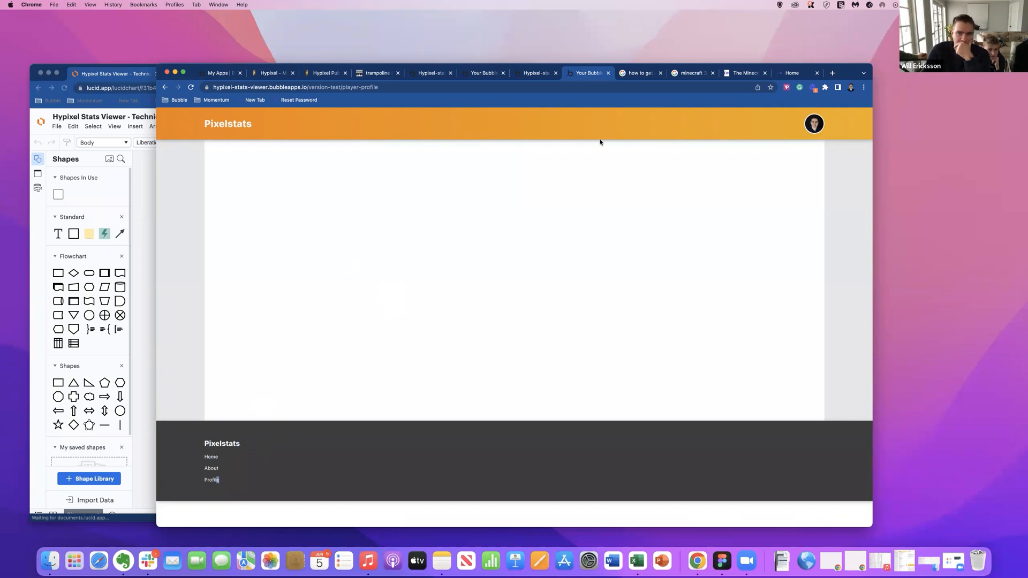
# Look at the footer of the momentumgroup.tech site, return to the player-profile page editor and select Group White Bg.
pyautogui.click(784, 68)
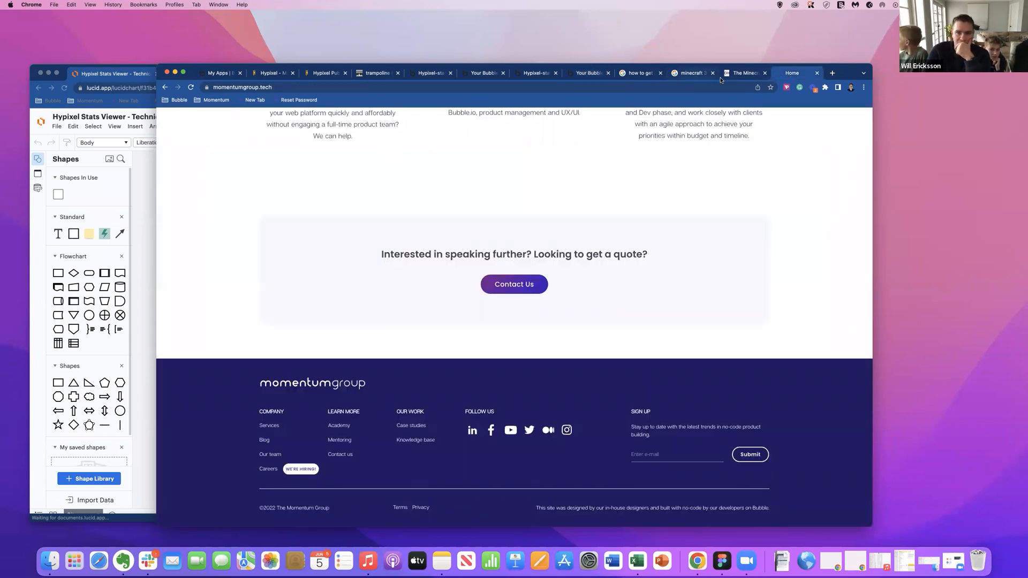
pyautogui.click(650, 77)
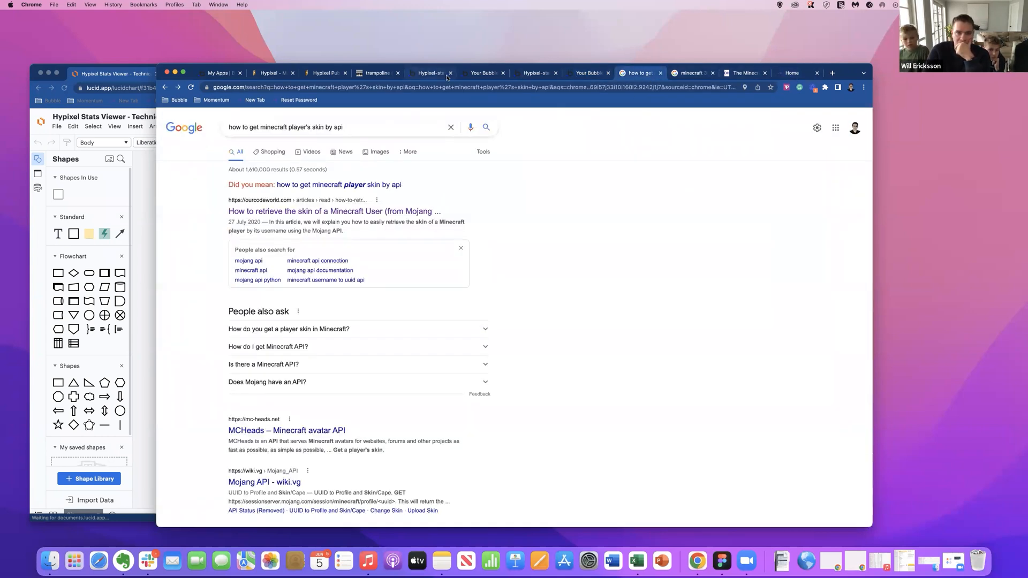
pyautogui.click(445, 75)
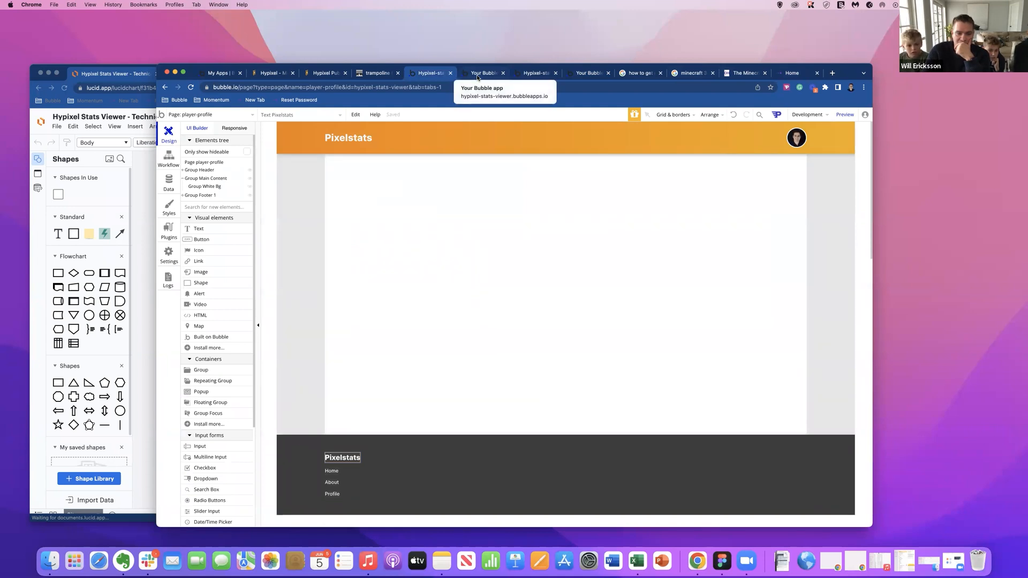
pyautogui.click(669, 251)
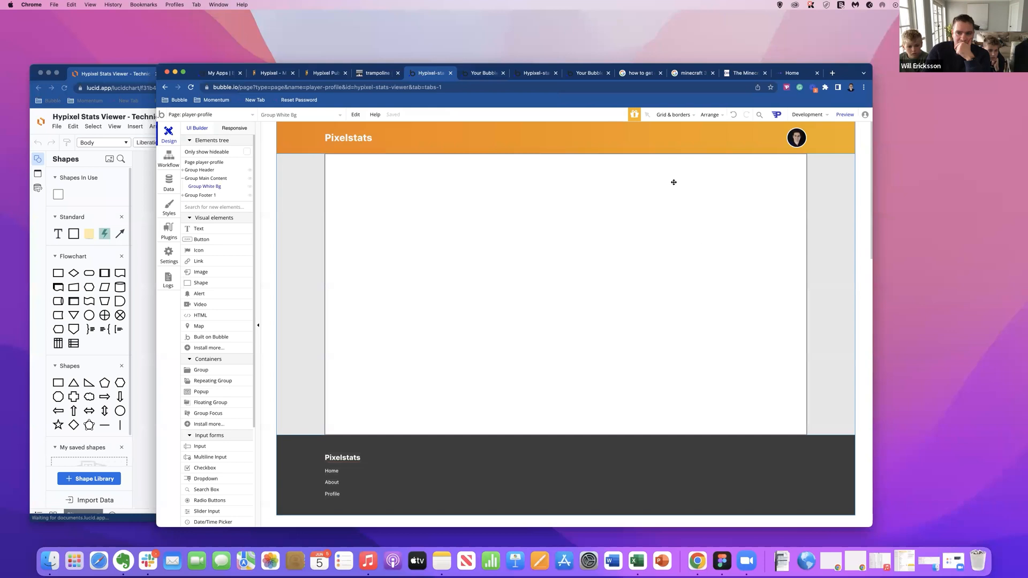
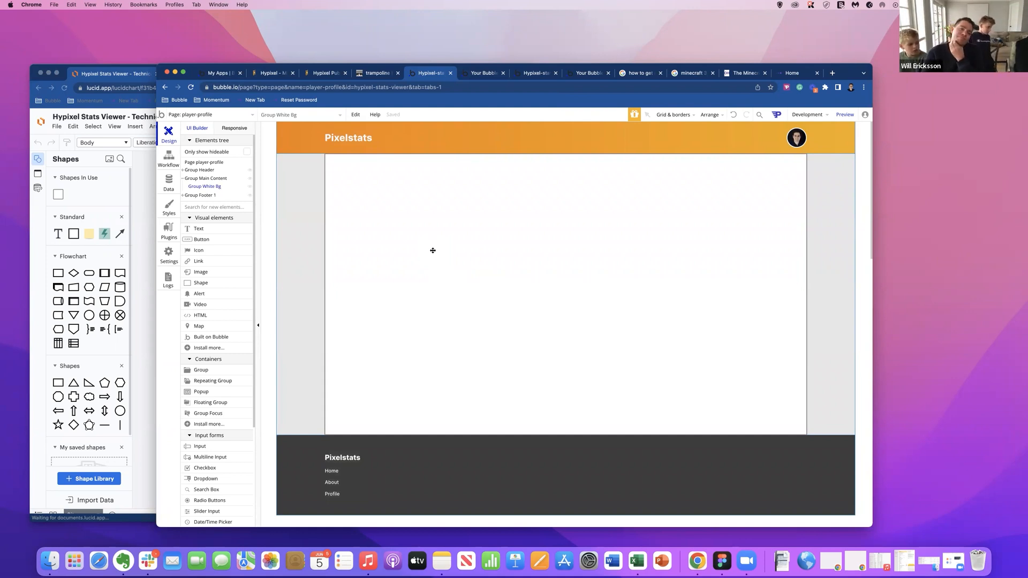
# Examine the type-of-content options for Group Main Content and the Hypixel calls defined in the API Connector plugin.
pyautogui.click(838, 252)
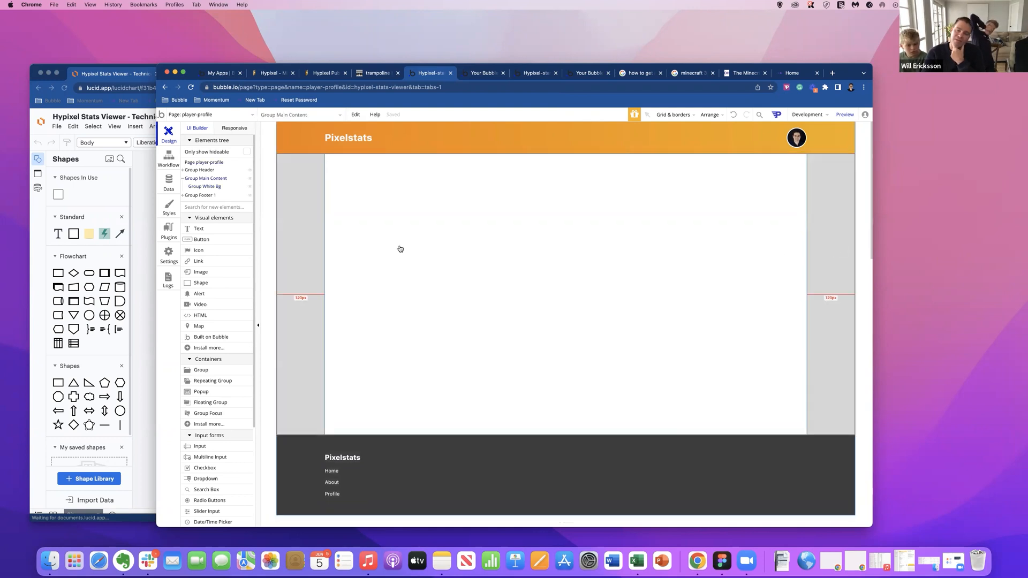
pyautogui.doubleClick(298, 236)
pyautogui.click(623, 209)
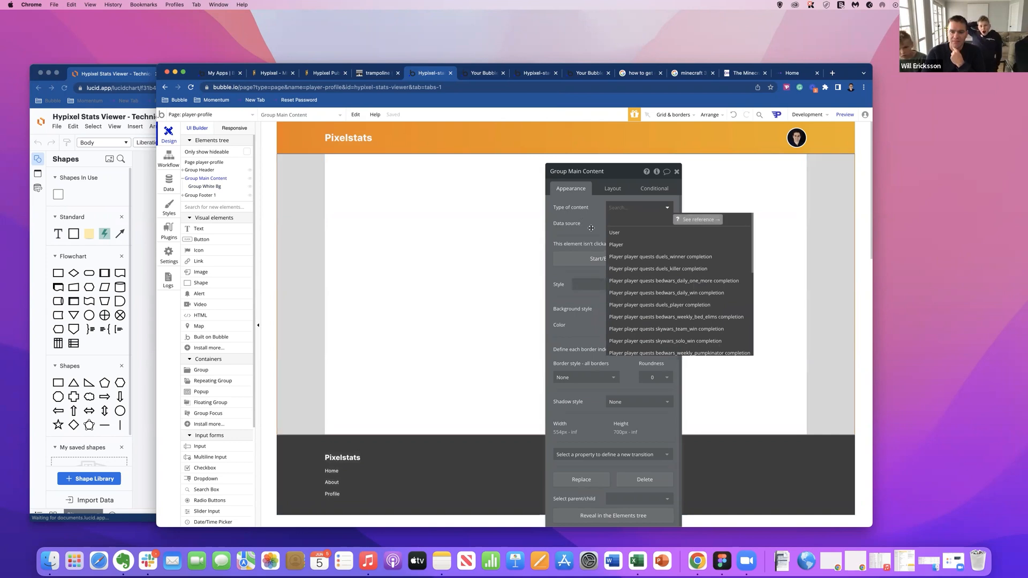
pyautogui.scroll(-4, 654, 276)
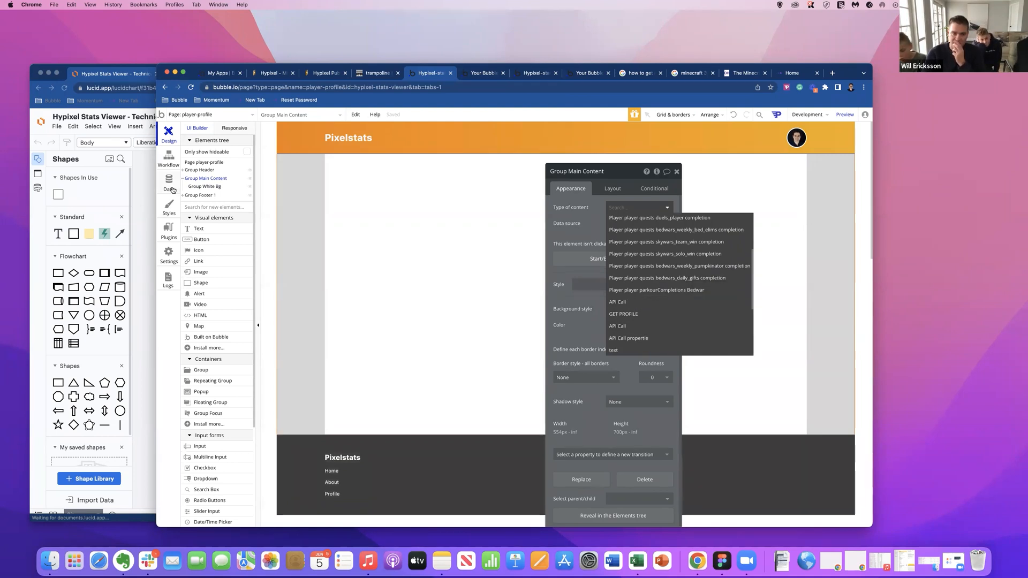
pyautogui.click(174, 234)
pyautogui.click(175, 233)
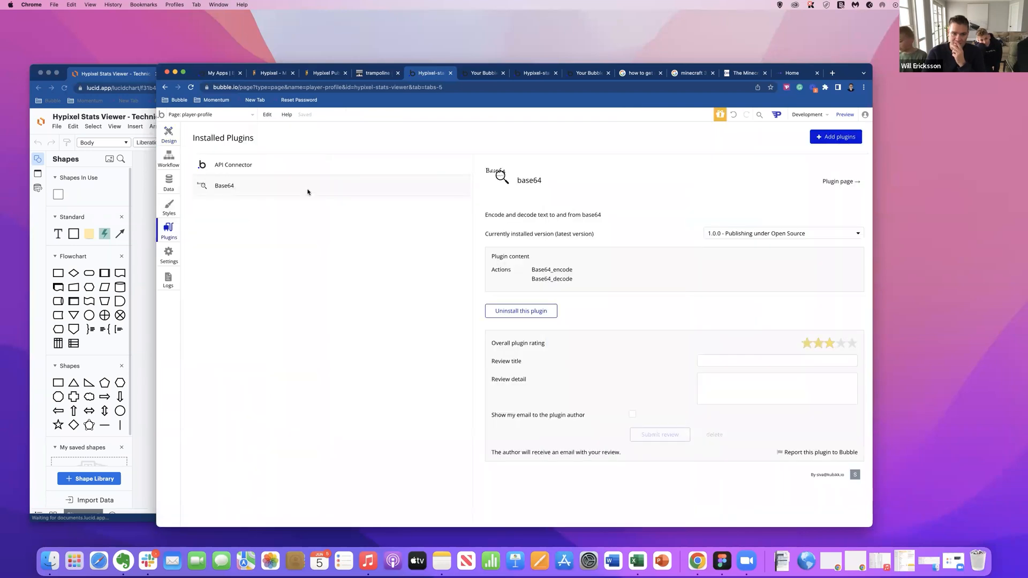
pyautogui.click(214, 165)
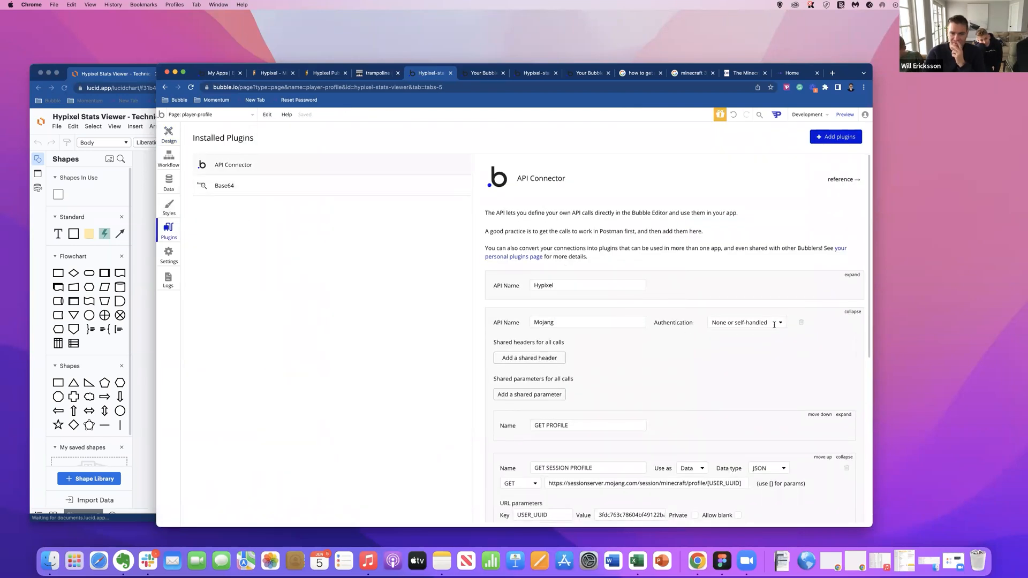
pyautogui.click(852, 311)
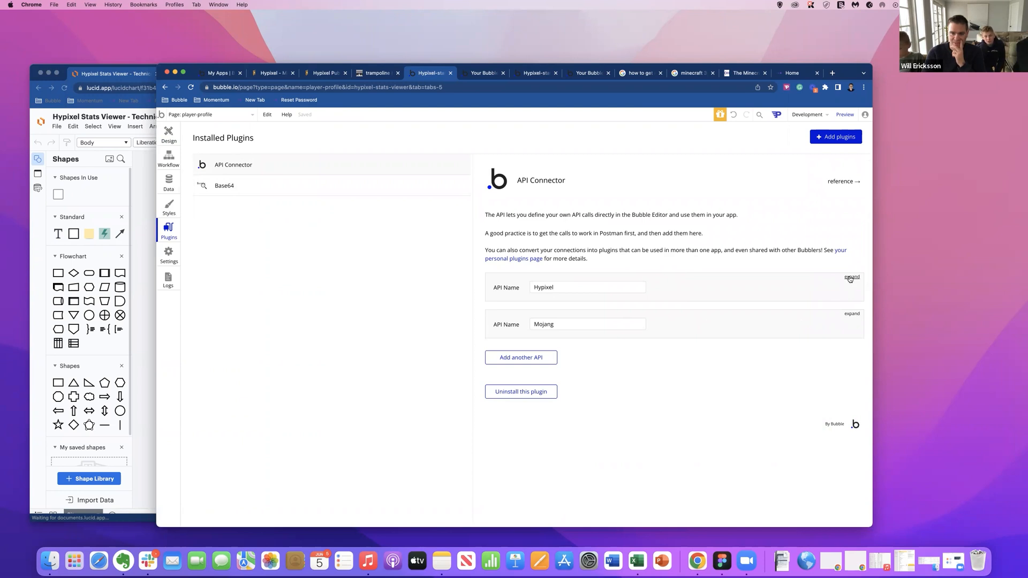
pyautogui.click(851, 275)
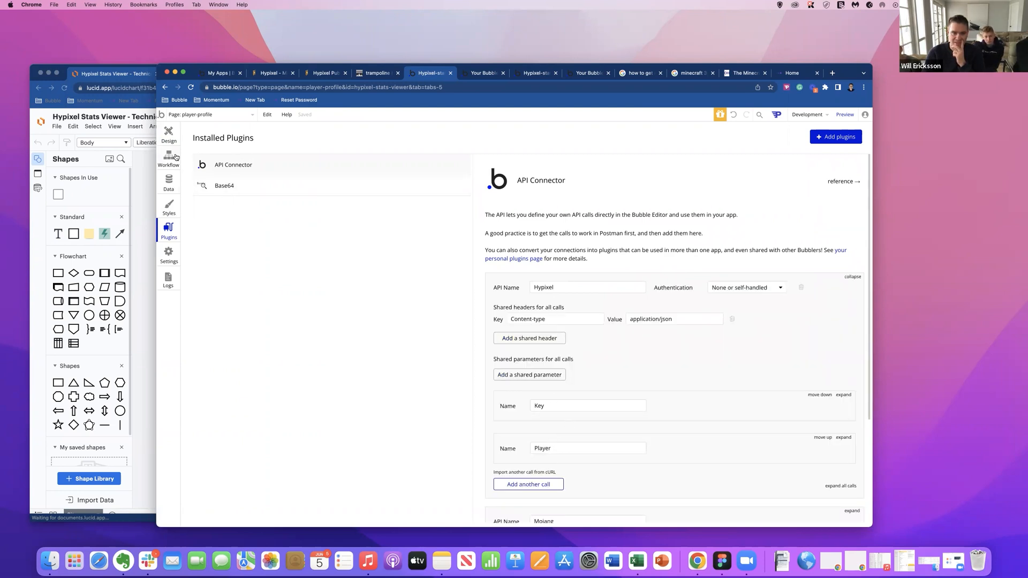
# Set the player-profile page's type of content to User.
pyautogui.click(169, 133)
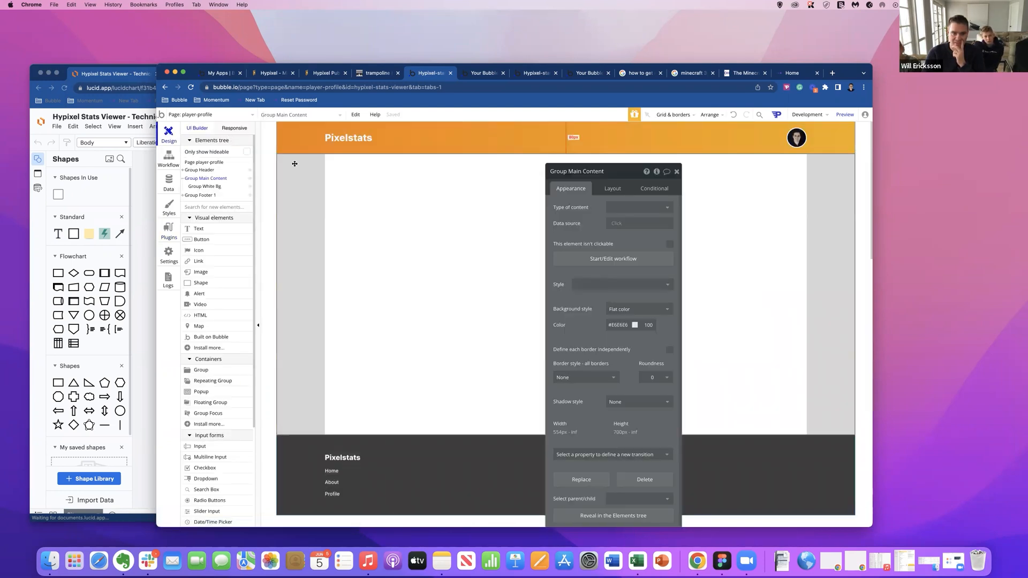
pyautogui.click(284, 115)
pyautogui.click(291, 144)
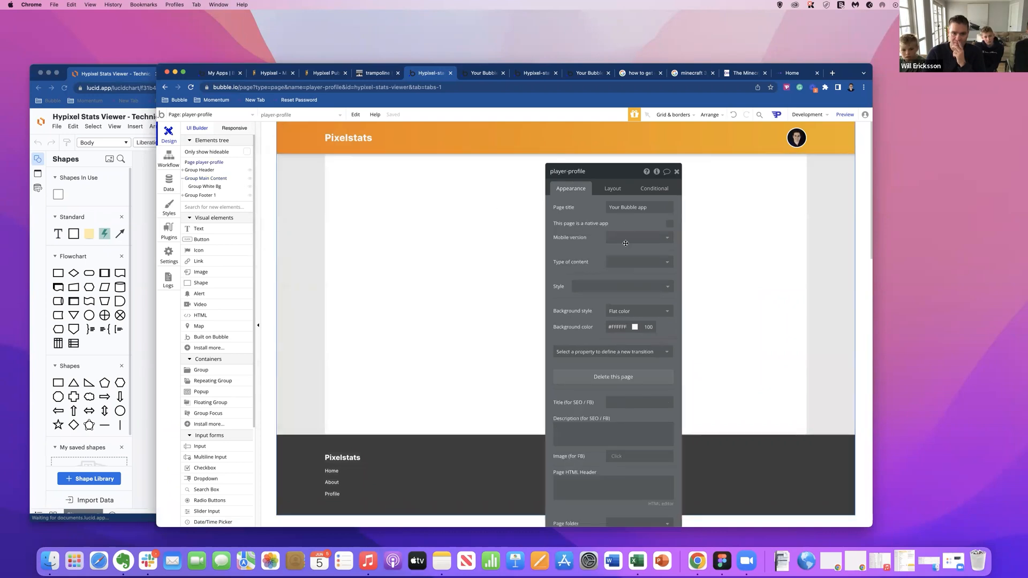
pyautogui.click(623, 262)
pyautogui.click(593, 266)
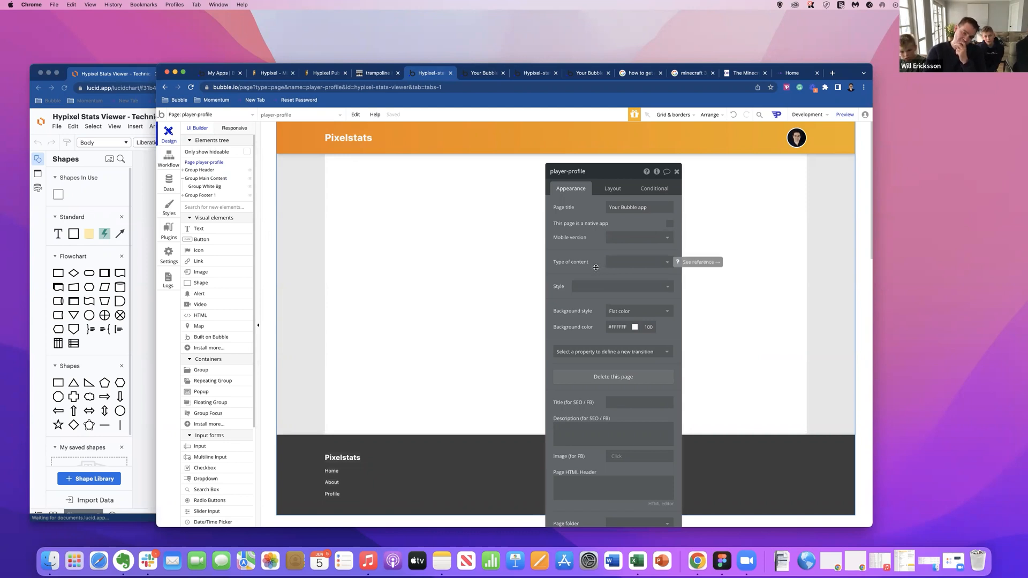
pyautogui.click(609, 265)
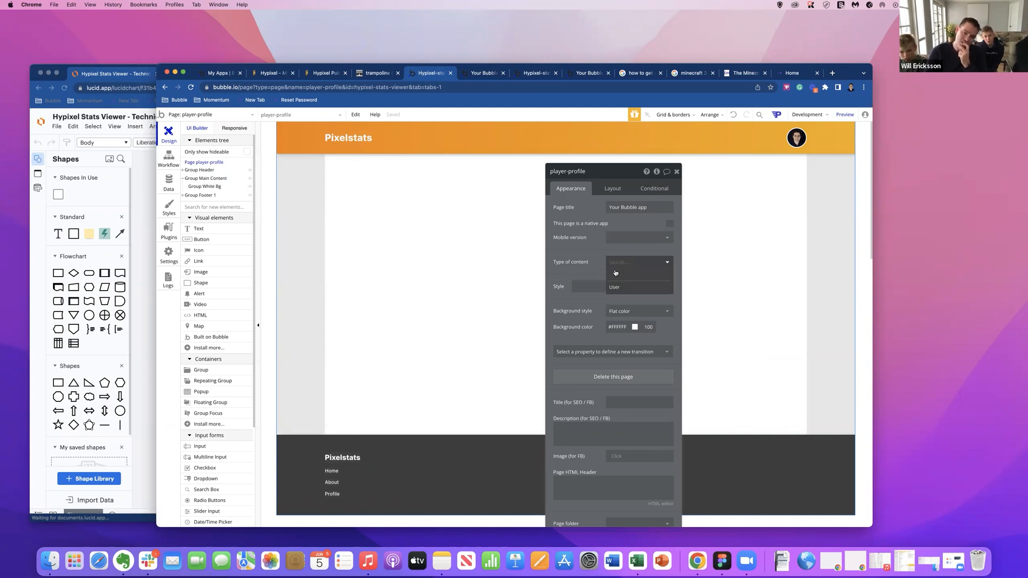
pyautogui.click(612, 286)
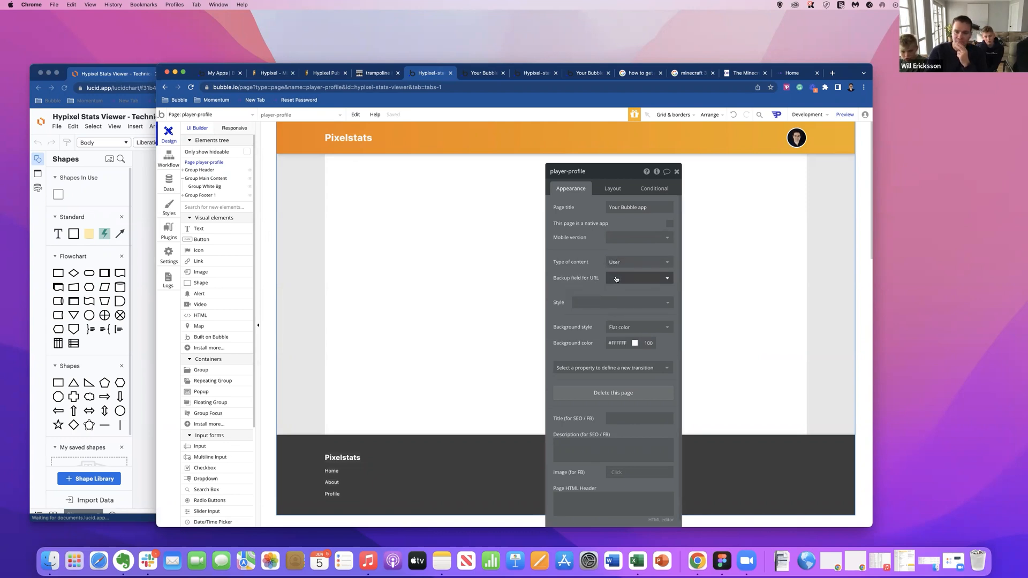
# Create a text field named Minecraft ID on the User data type.
pyautogui.click(171, 169)
pyautogui.click(168, 182)
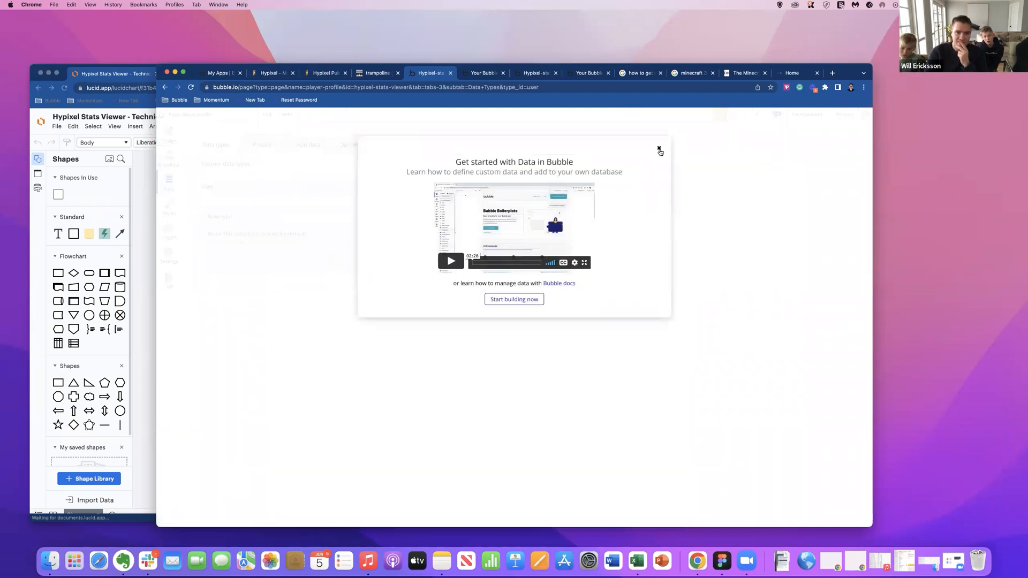
pyautogui.click(659, 148)
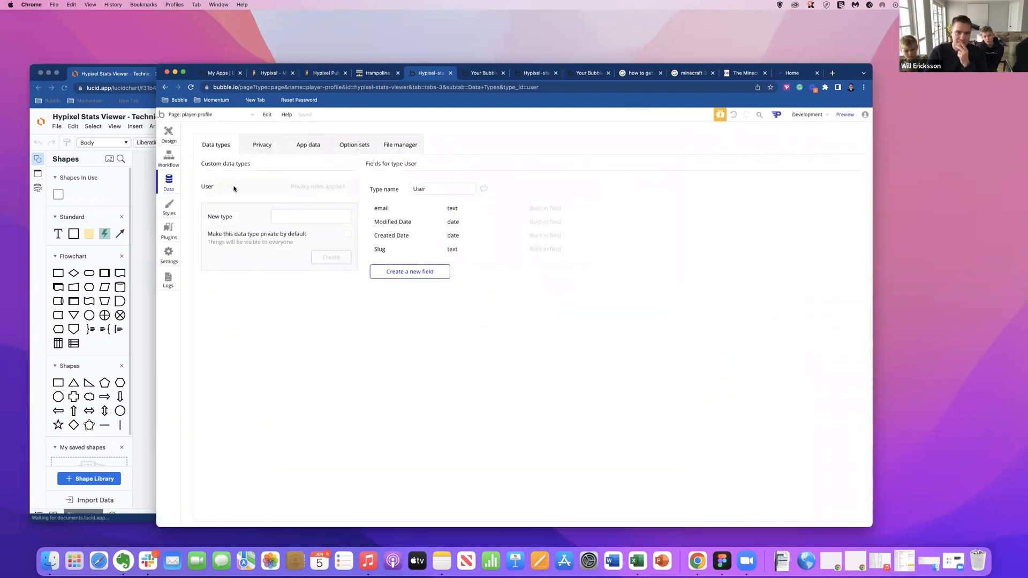
pyautogui.click(432, 189)
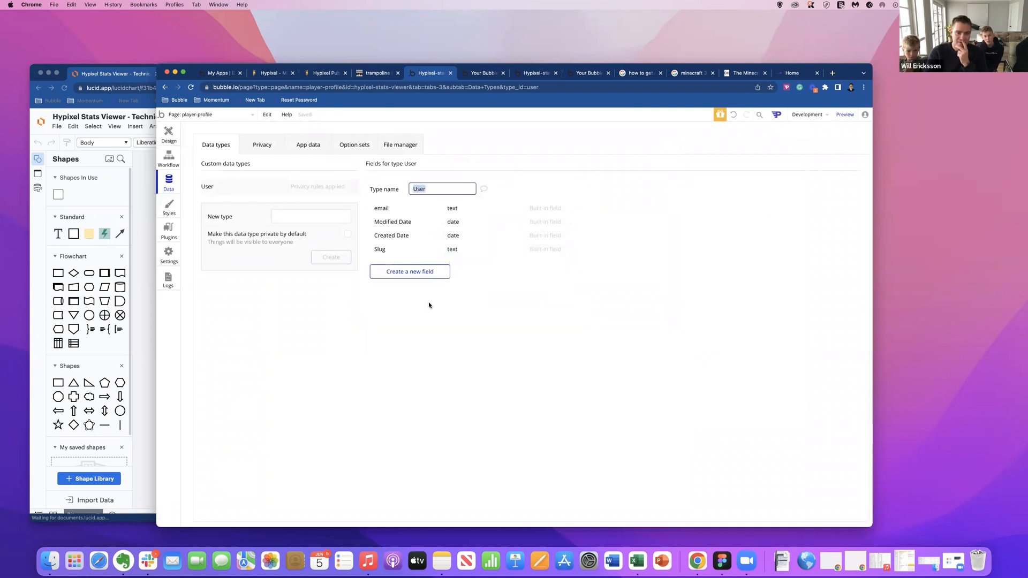
pyautogui.click(405, 273)
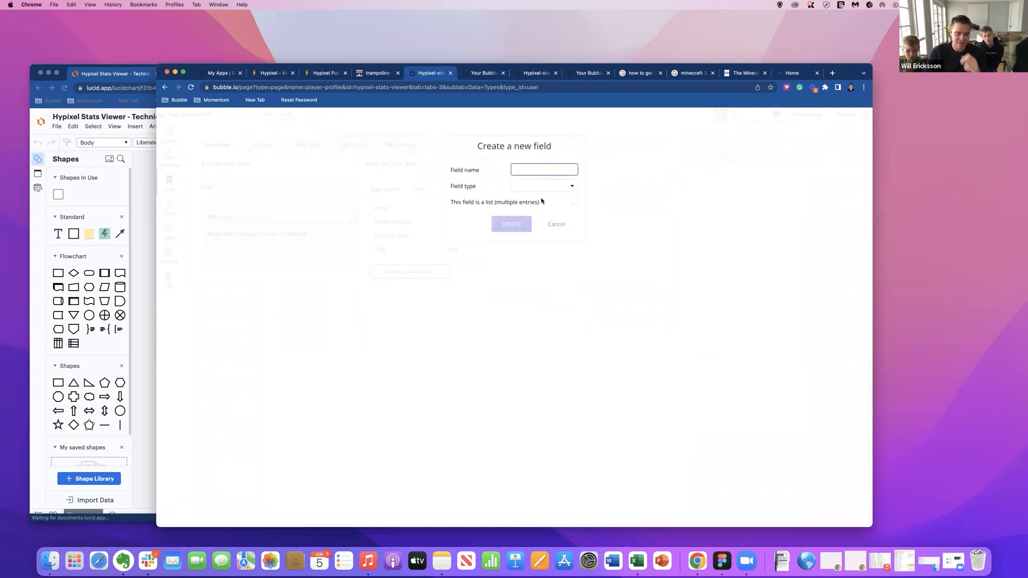
pyautogui.write('Minecraft ID')
pyautogui.click(557, 185)
pyautogui.click(536, 201)
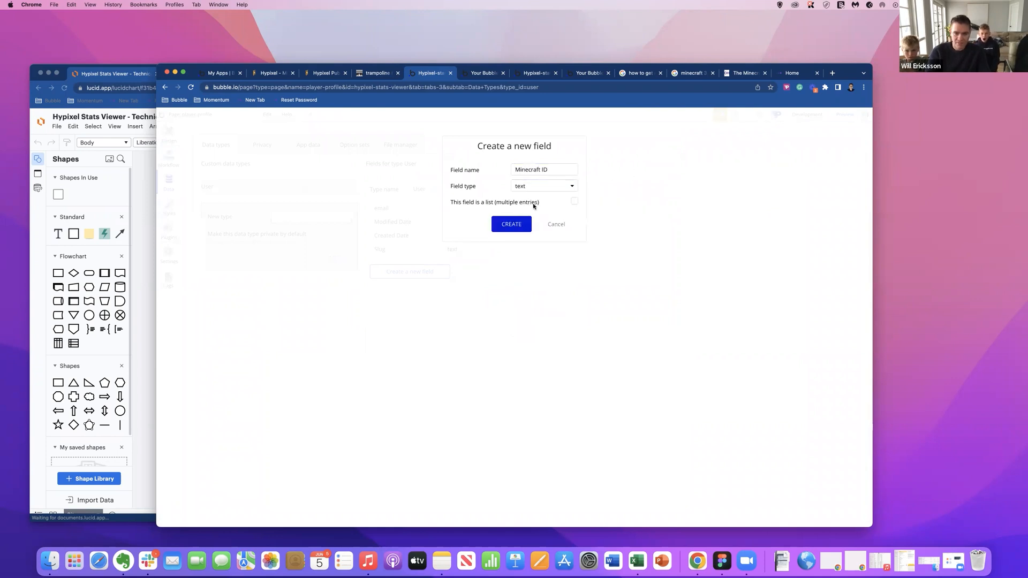
pyautogui.click(511, 224)
# Create a text field named Minecraft Username on the User data type.
pyautogui.click(409, 289)
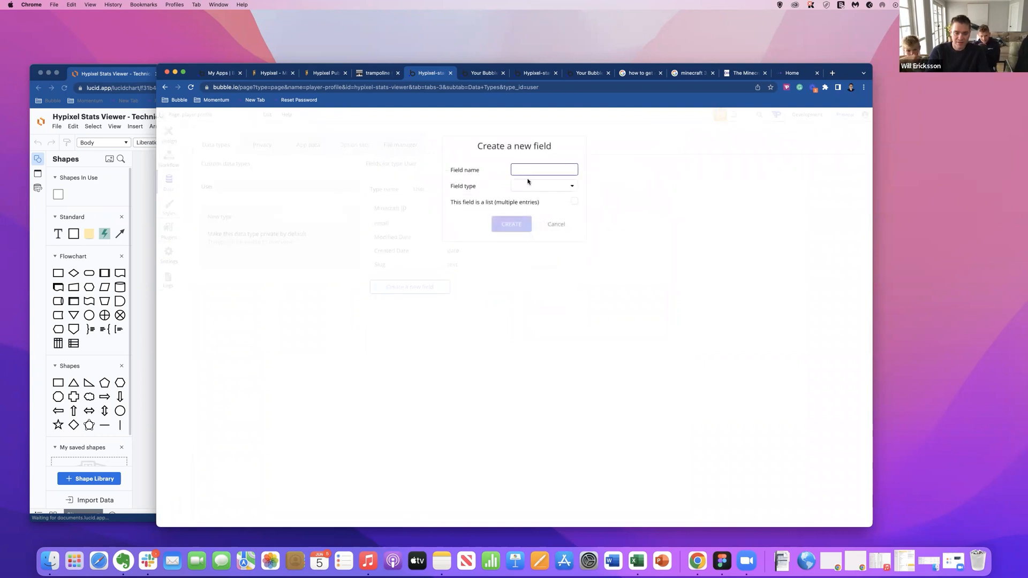
pyautogui.write('Minera')
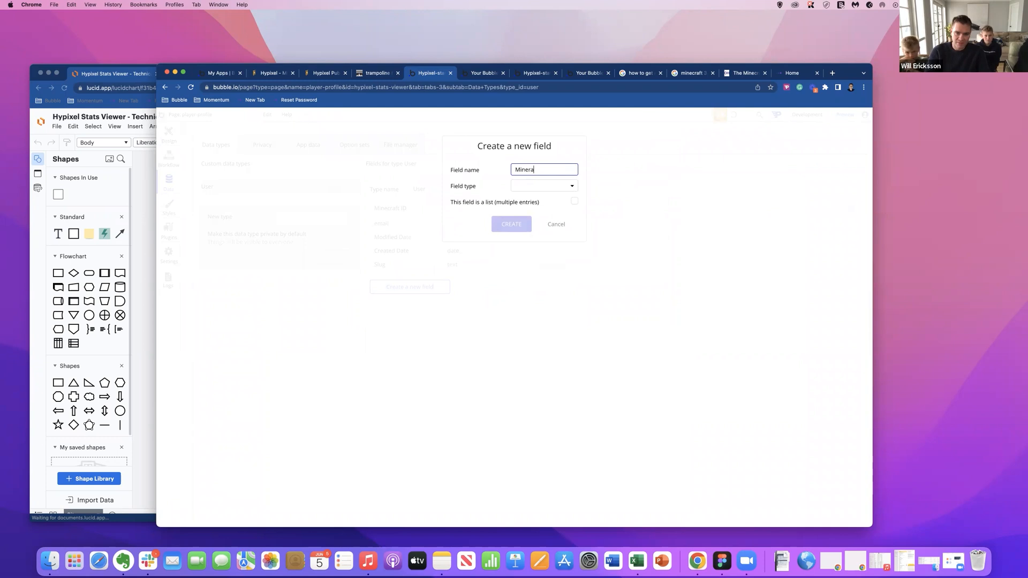
pyautogui.press('BackSpace')
pyautogui.press('BackSpace')
pyautogui.write('craft Username')
pyautogui.click(544, 185)
pyautogui.click(541, 199)
pyautogui.click(522, 221)
# Rename the Minecraft ID field of the User data type to Minecraft UUID.
pyautogui.click(411, 209)
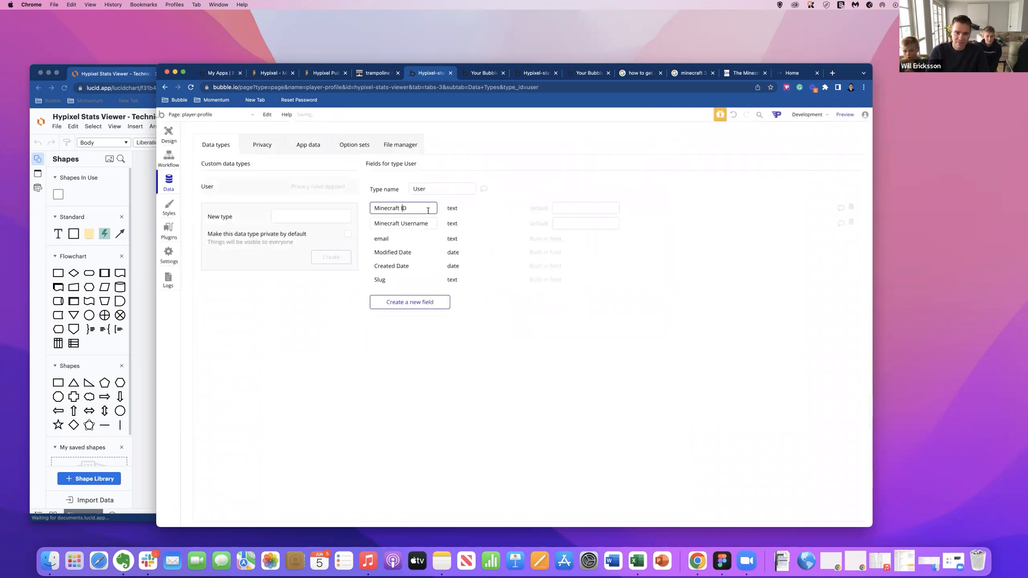
pyautogui.click(403, 208)
pyautogui.write('UU')
pyautogui.click(456, 209)
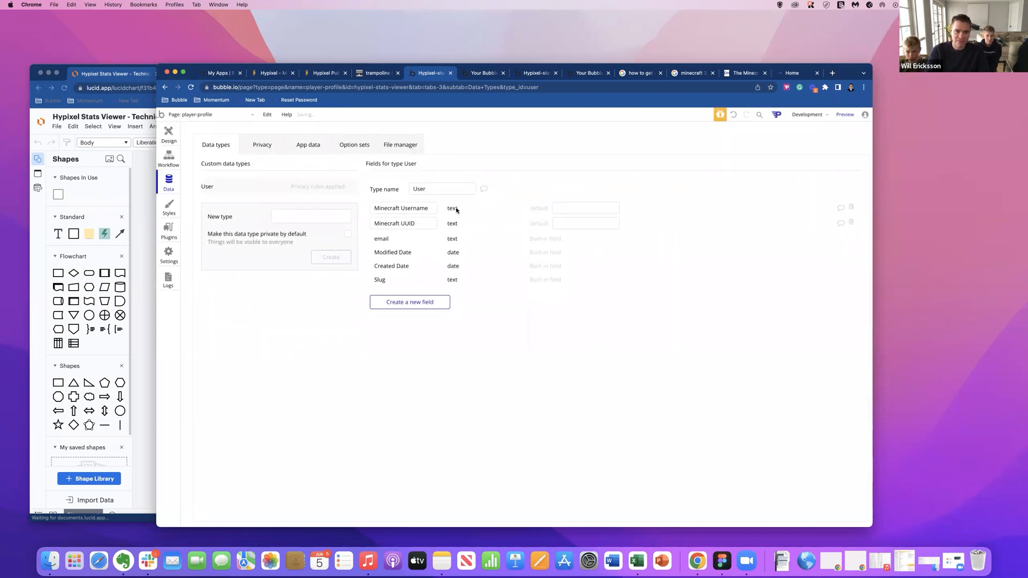
# Start a new User entry in the app data and fill in the test user's email.
pyautogui.click(302, 147)
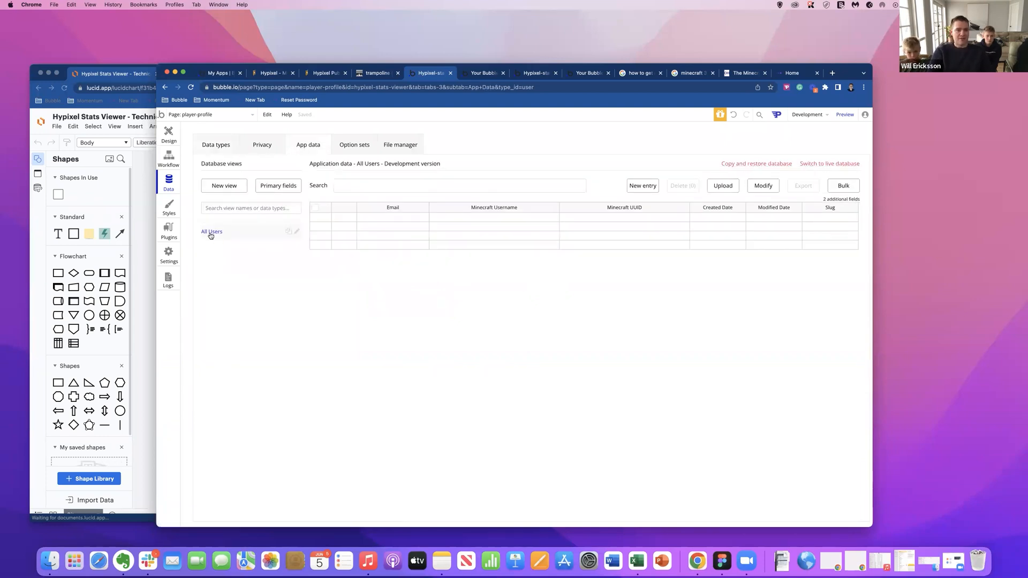
pyautogui.click(638, 192)
pyautogui.click(287, 171)
pyautogui.press('Tab')
pyautogui.click(587, 168)
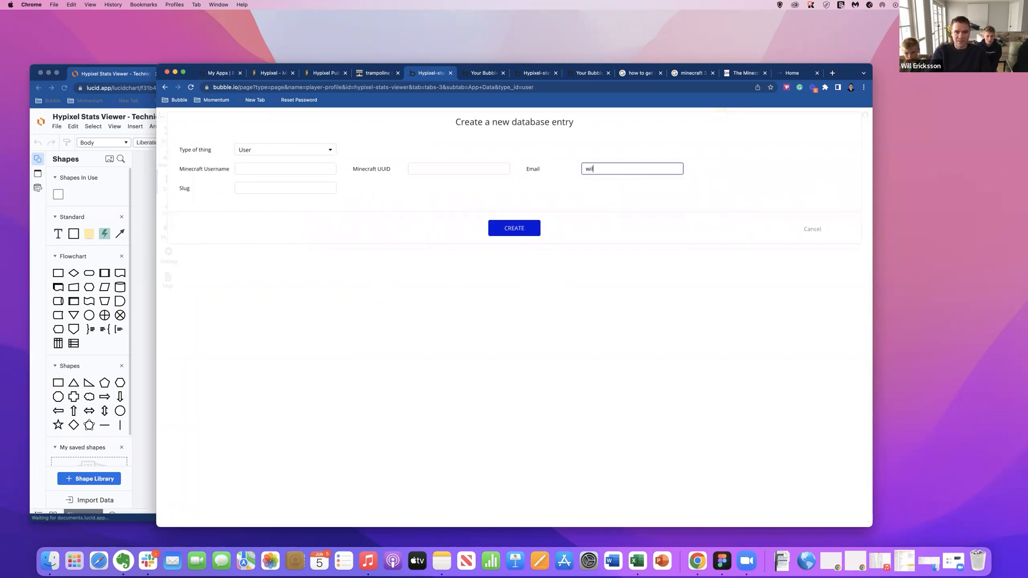
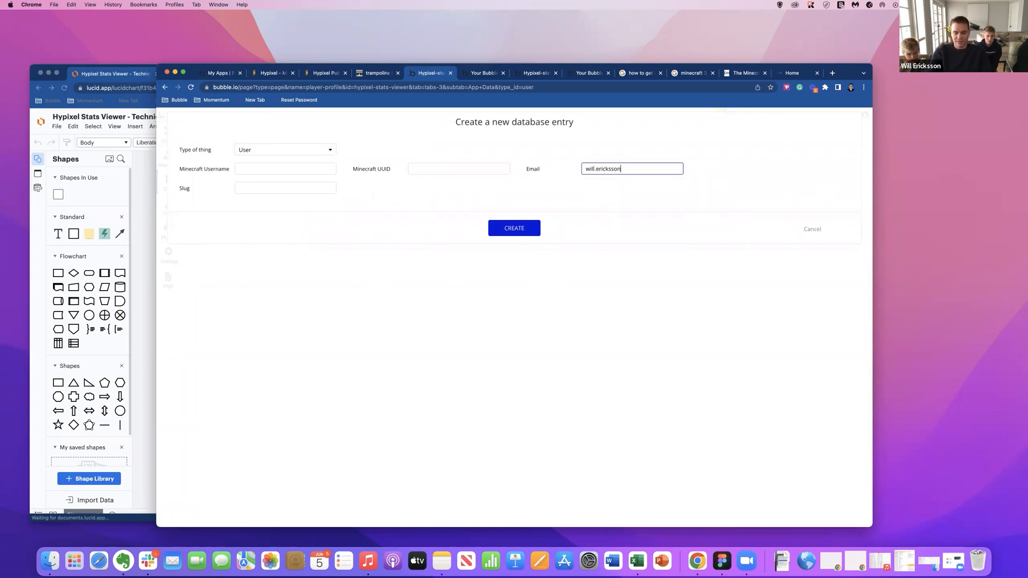
pyautogui.click(320, 171)
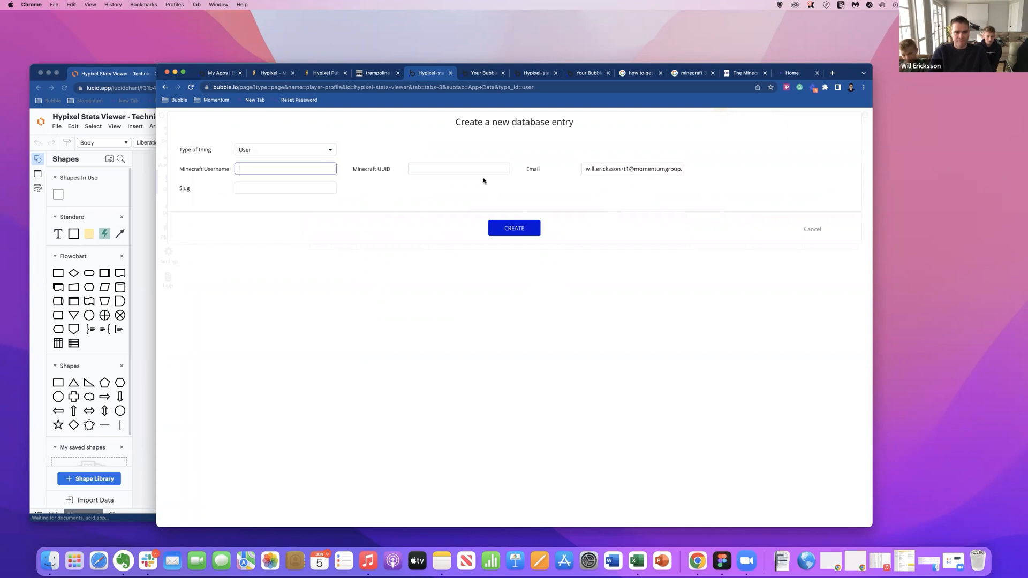
pyautogui.click(620, 169)
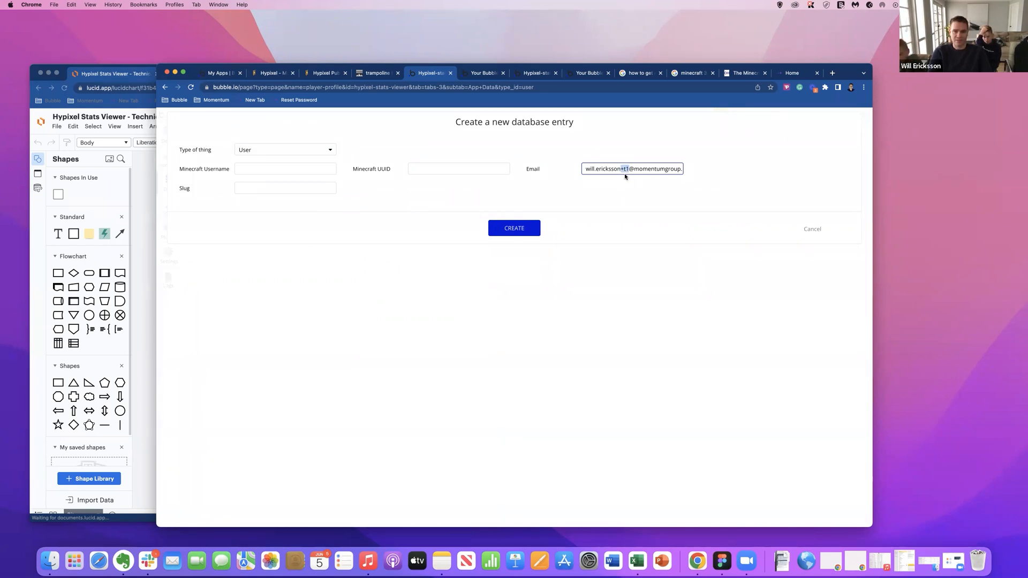
# Enter trampoline as the Minecraft username, leave the UUID empty, and create the User entry.
pyautogui.click(297, 174)
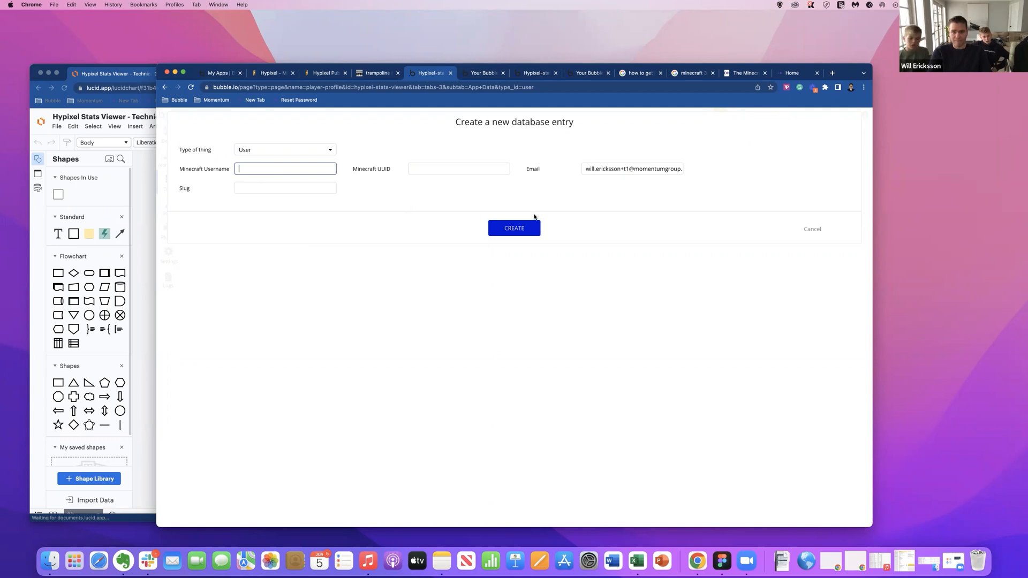
pyautogui.write('tramp')
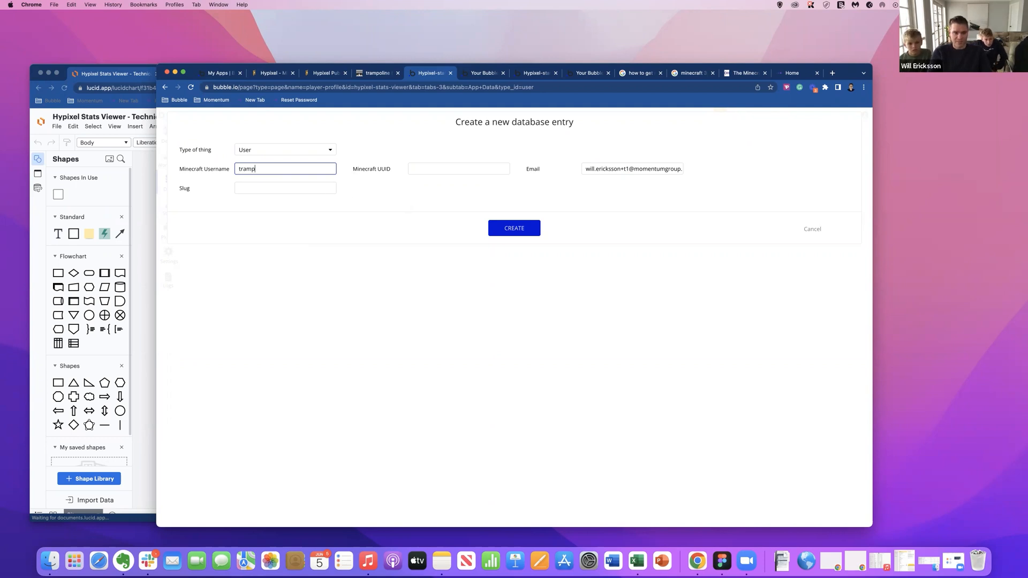
pyautogui.click(421, 165)
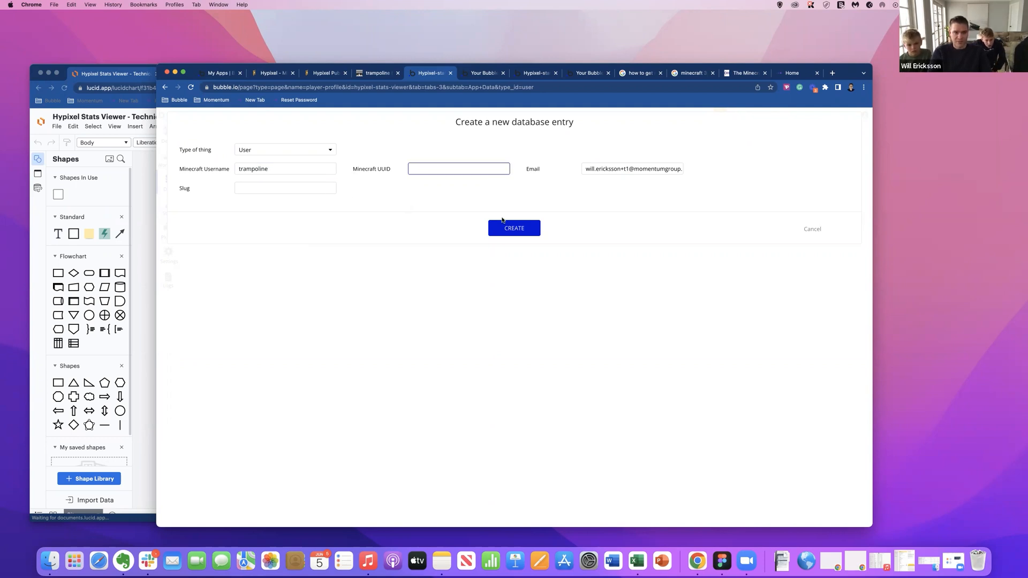
pyautogui.click(509, 228)
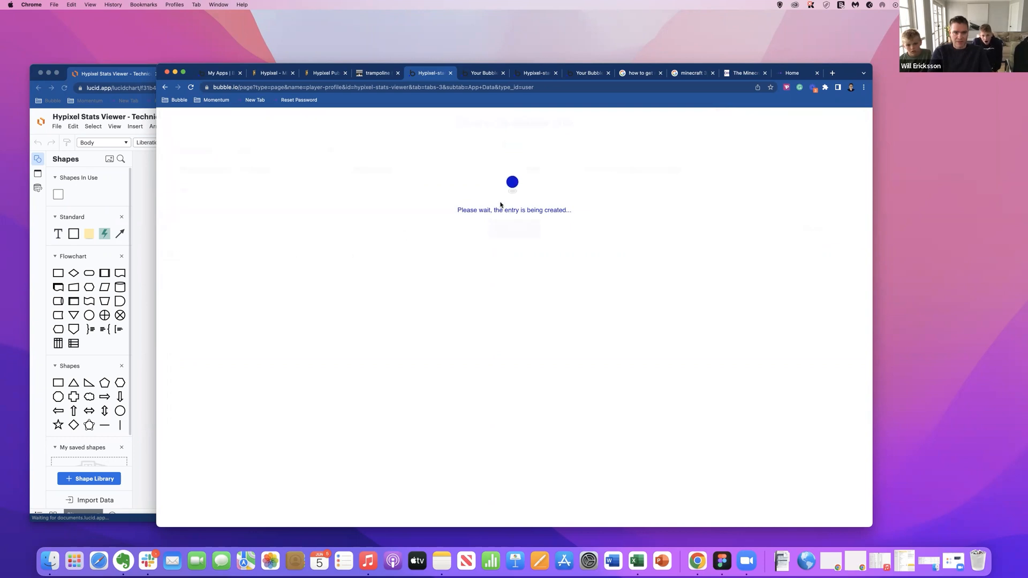
pyautogui.click(506, 208)
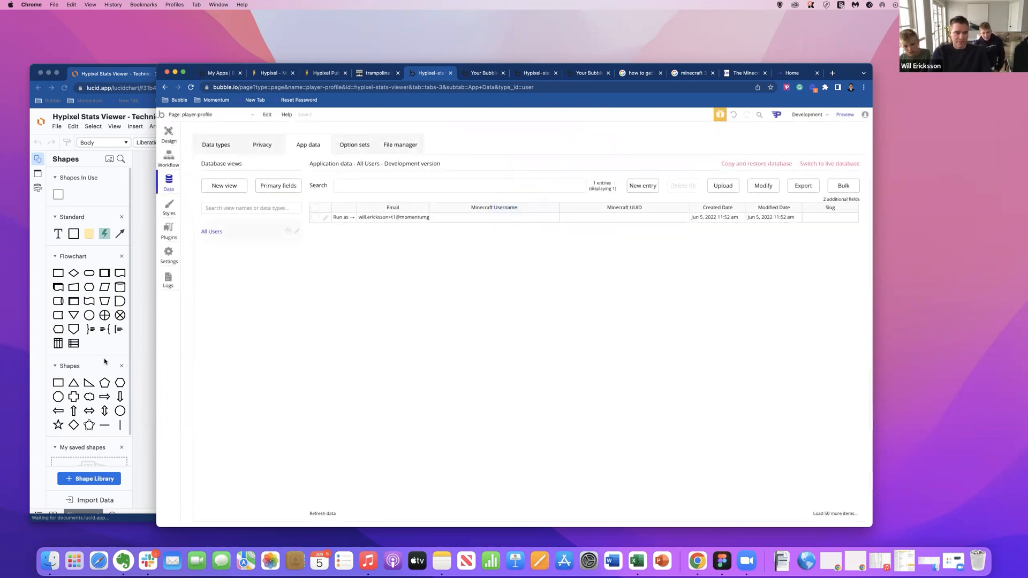
# Expand the Mojang API's GET PROFILE call in the API Connector plugin and reinitialize it.
pyautogui.click(169, 230)
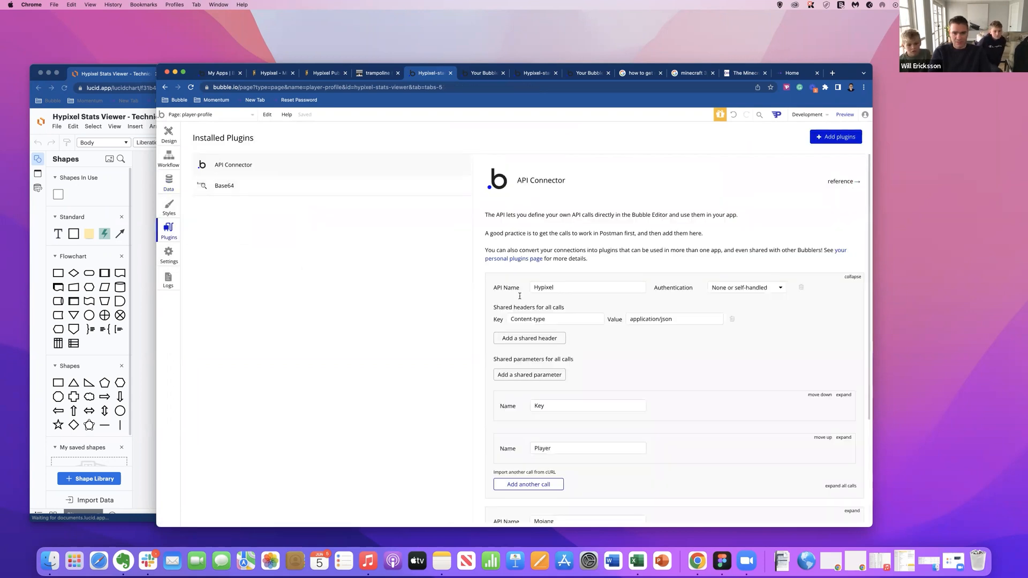
pyautogui.scroll(-3, 780, 411)
pyautogui.click(840, 369)
pyautogui.scroll(-3, 837, 297)
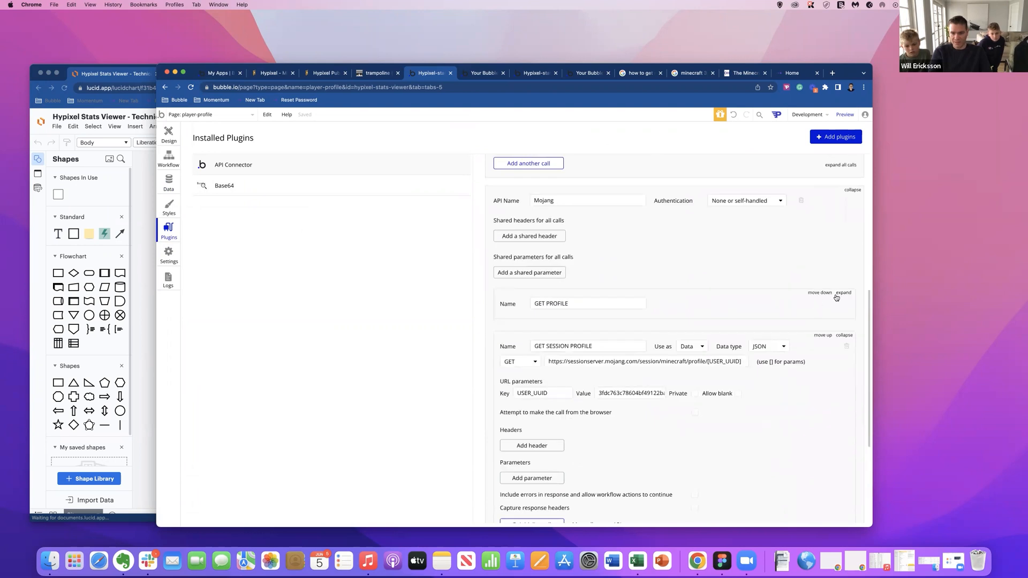
pyautogui.click(843, 293)
pyautogui.click(524, 485)
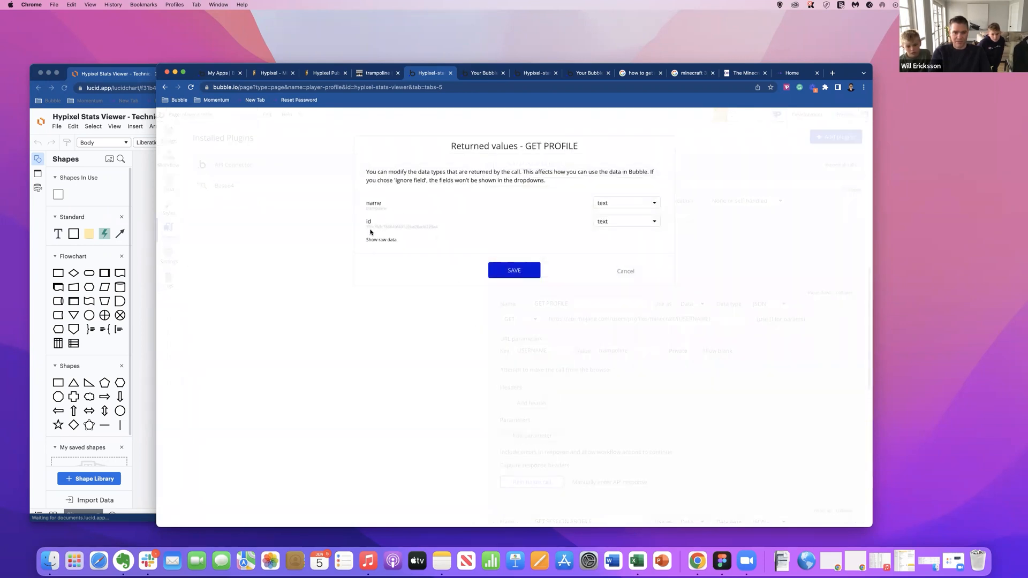
# Copy the id value from the raw data returned by GET PROFILE and save the returned values.
pyautogui.doubleClick(436, 226)
pyautogui.click(438, 228)
pyautogui.doubleClick(436, 228)
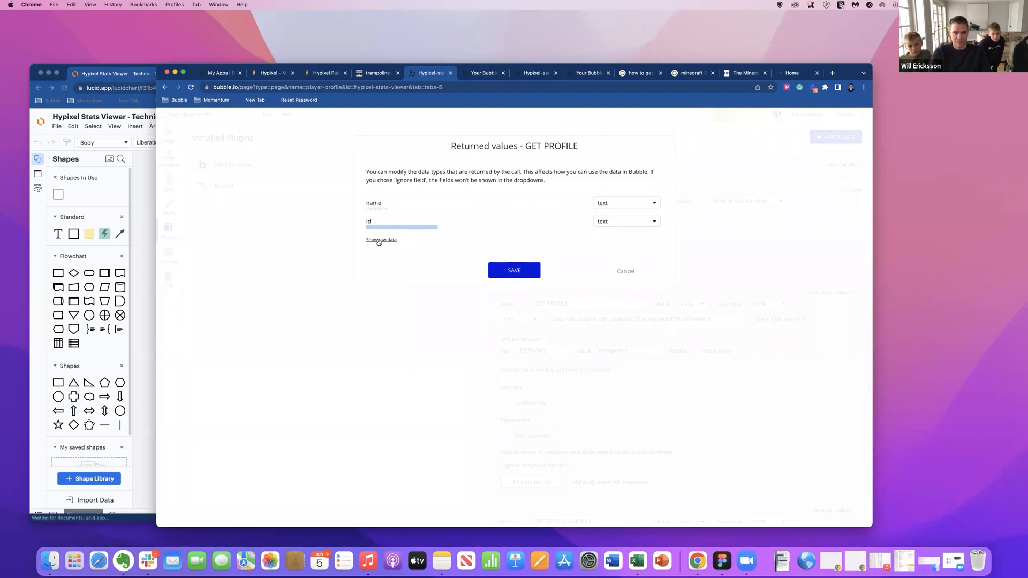
pyautogui.click(381, 240)
pyautogui.moveTo(412, 270); pyautogui.dragTo(518, 272)
pyautogui.press('cmd+c')
pyautogui.click(507, 319)
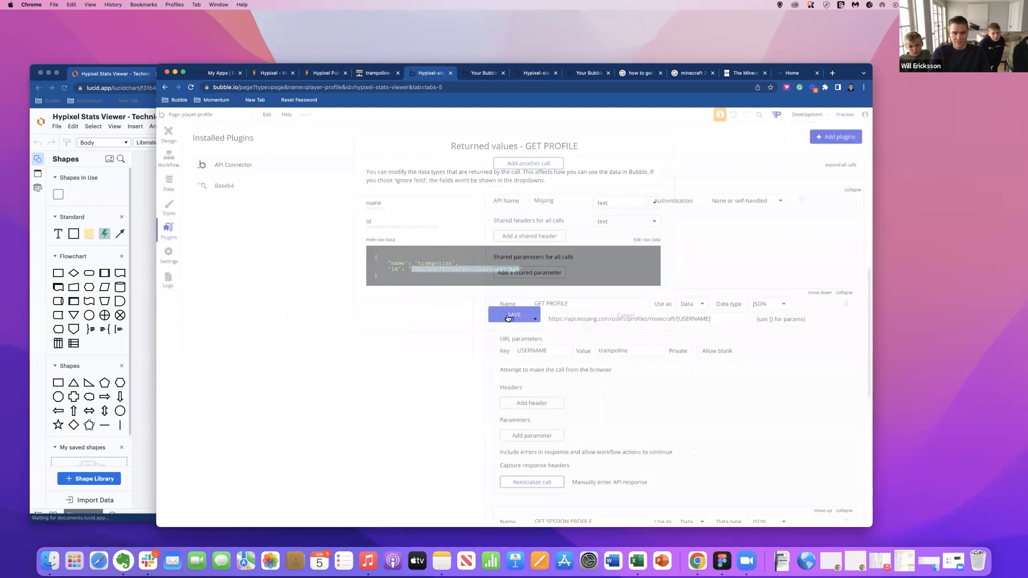
# Paste the copied id into the Minecraft UUID field of the trampoline User entry and save the entry.
pyautogui.click(166, 133)
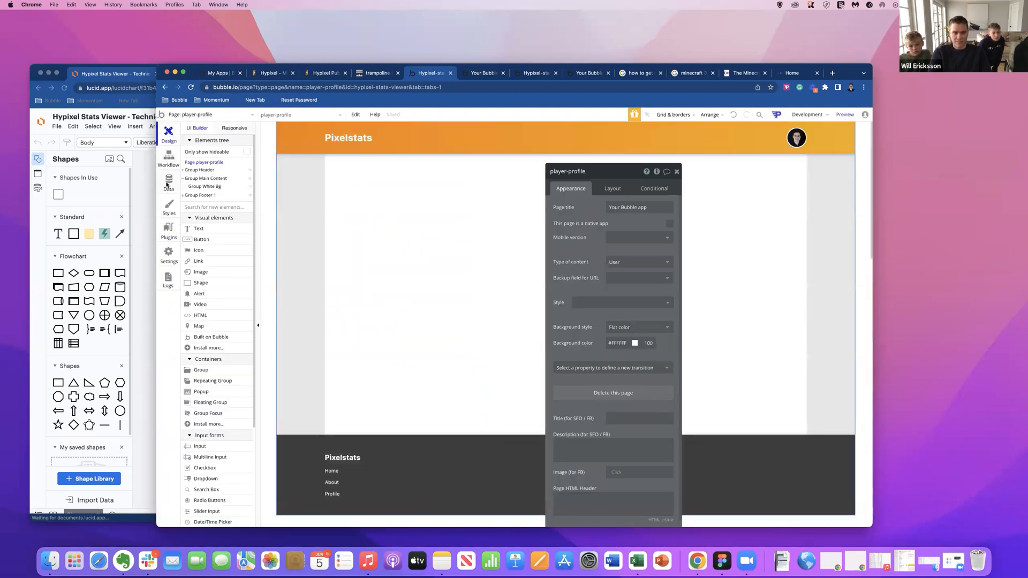
pyautogui.click(168, 182)
pyautogui.click(327, 222)
pyautogui.click(458, 169)
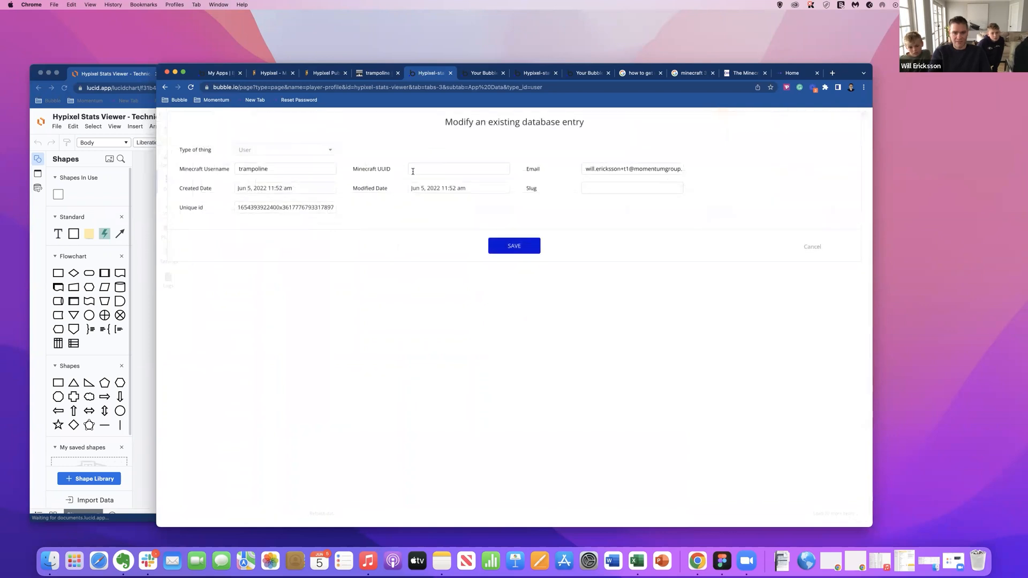
pyautogui.press('cmd+v')
pyautogui.click(496, 245)
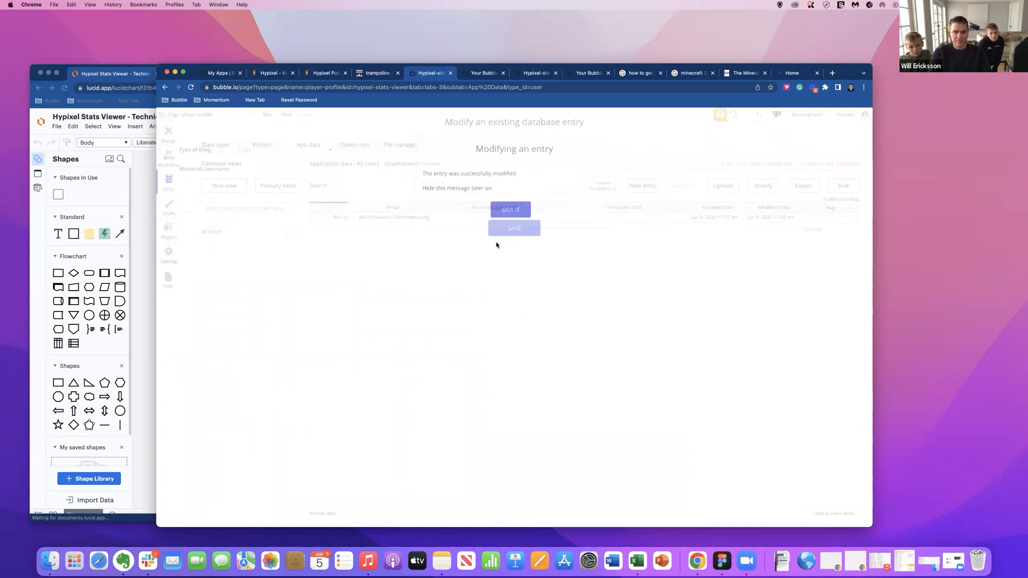
pyautogui.click(501, 211)
# Widen the Email column and narrow the Minecraft Username column in the All Users table.
pyautogui.click(430, 207)
pyautogui.moveTo(429, 208); pyautogui.dragTo(460, 207)
pyautogui.moveTo(590, 207); pyautogui.dragTo(524, 207)
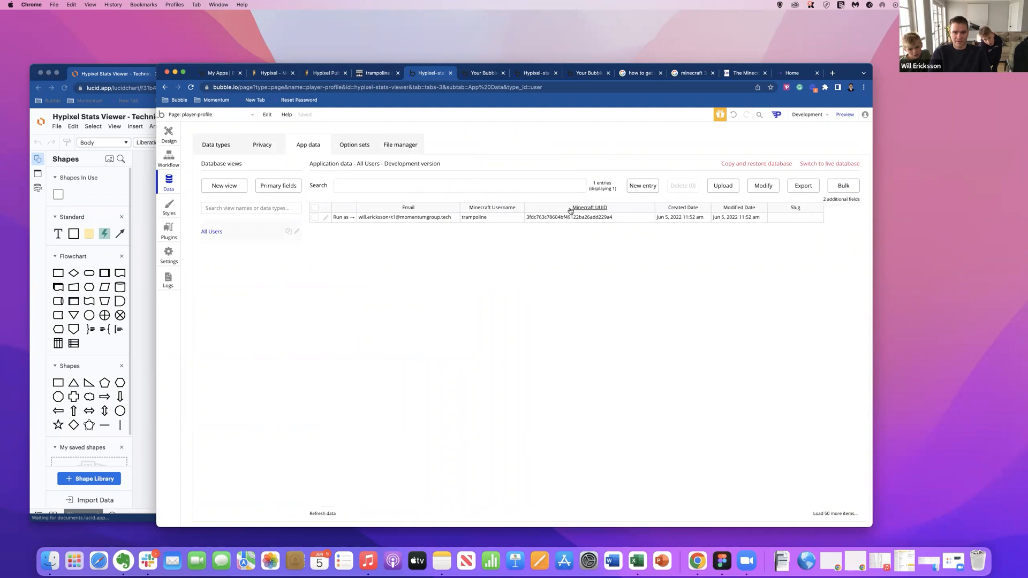
# Copy the unique id of the trampoline User entry and close the entry without saving.
pyautogui.click(326, 219)
pyautogui.click(248, 208)
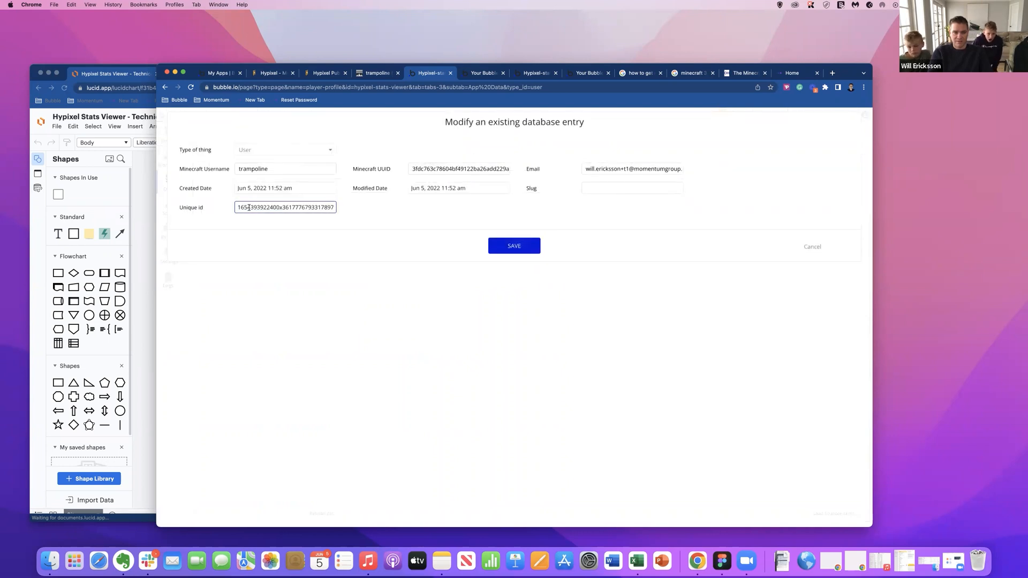
pyautogui.moveTo(238, 208); pyautogui.dragTo(344, 210)
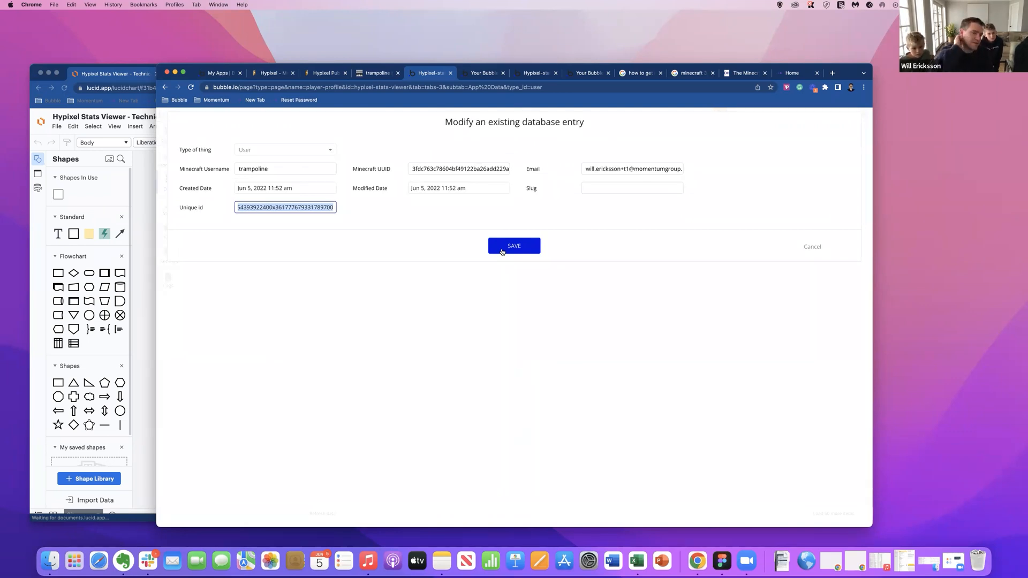
pyautogui.click(337, 207)
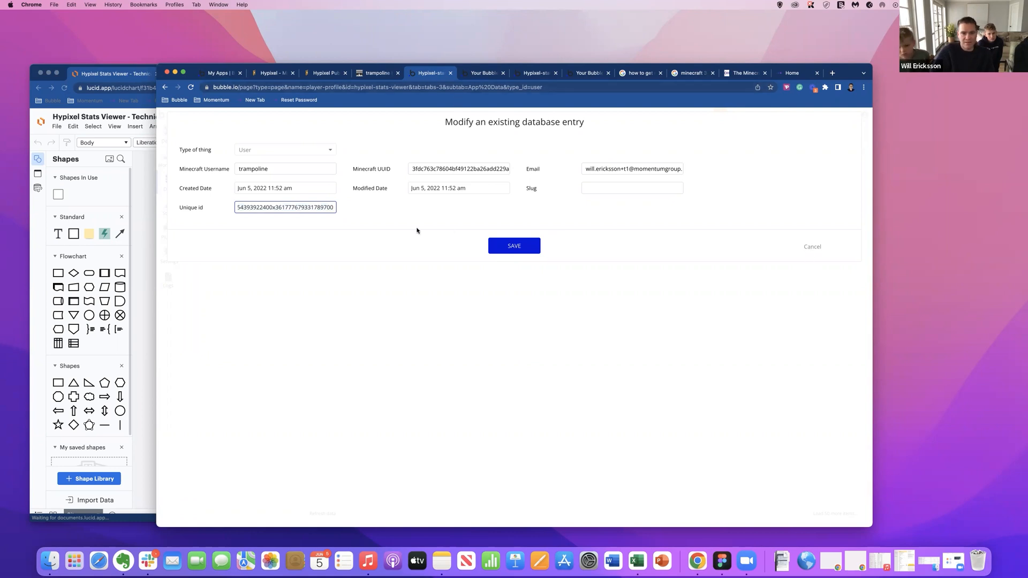
pyautogui.doubleClick(307, 207)
pyautogui.press('super+c')
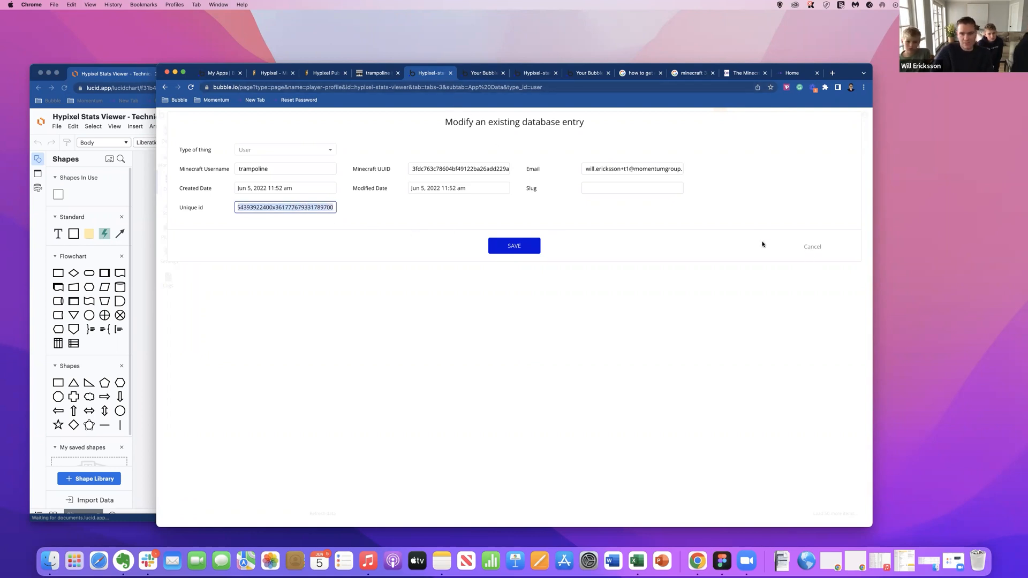
pyautogui.click(807, 248)
# Select Group White Bg on the player-profile page and start a workflow for when it is clicked.
pyautogui.click(169, 134)
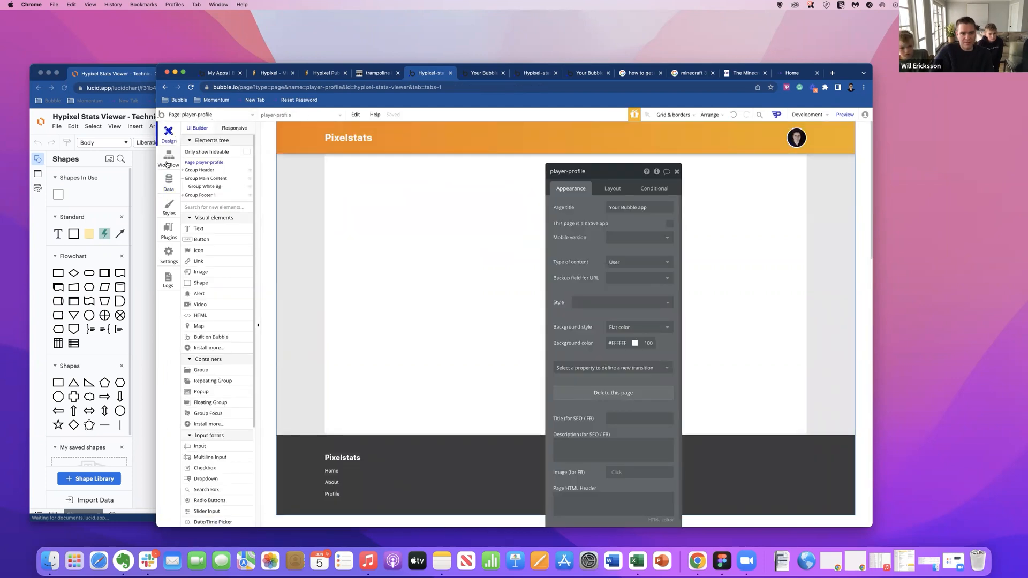
pyautogui.click(293, 113)
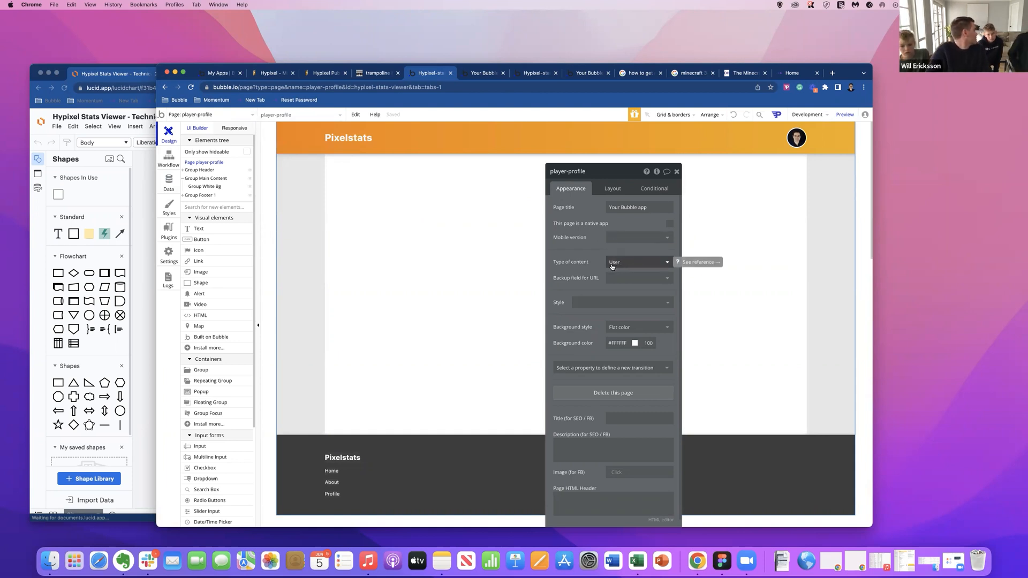
pyautogui.click(502, 266)
pyautogui.click(573, 262)
pyautogui.click(228, 185)
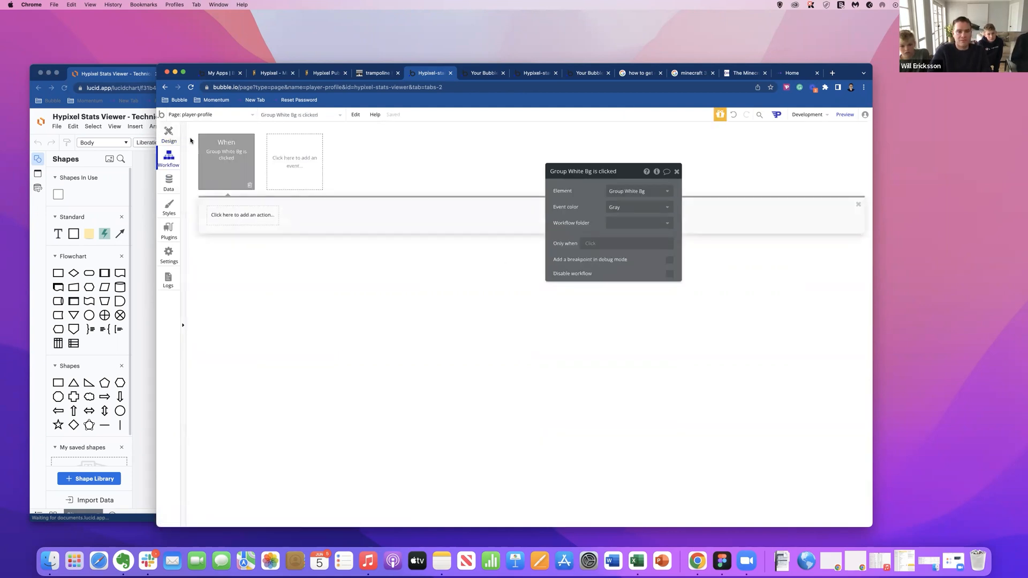
# Preview the player-profile page and load it with the copied unique id replacing the placeholder in its URL.
pyautogui.click(836, 116)
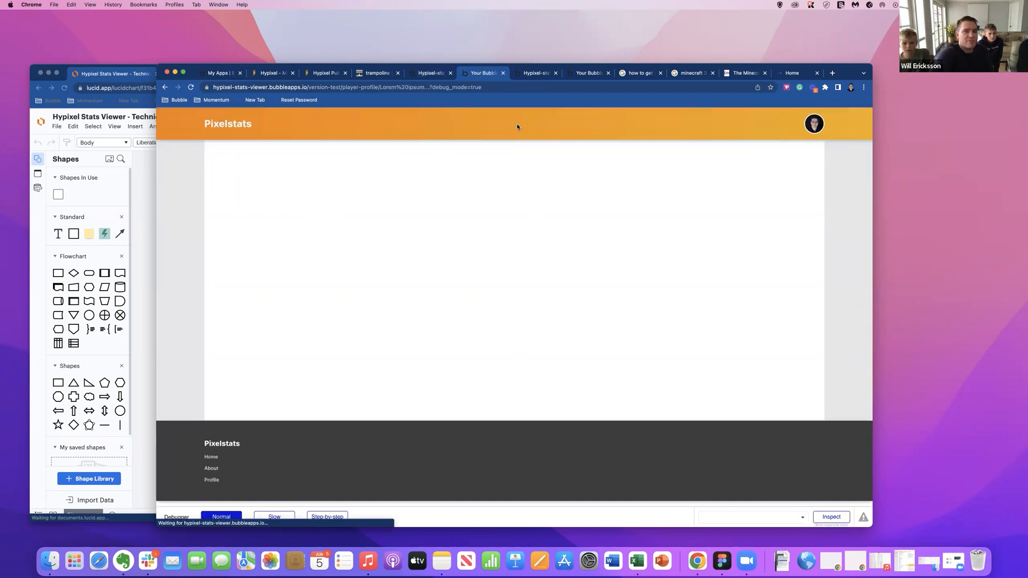
pyautogui.moveTo(379, 87); pyautogui.dragTo(426, 87)
pyautogui.moveTo(434, 88); pyautogui.dragTo(495, 88)
pyautogui.press('super+v')
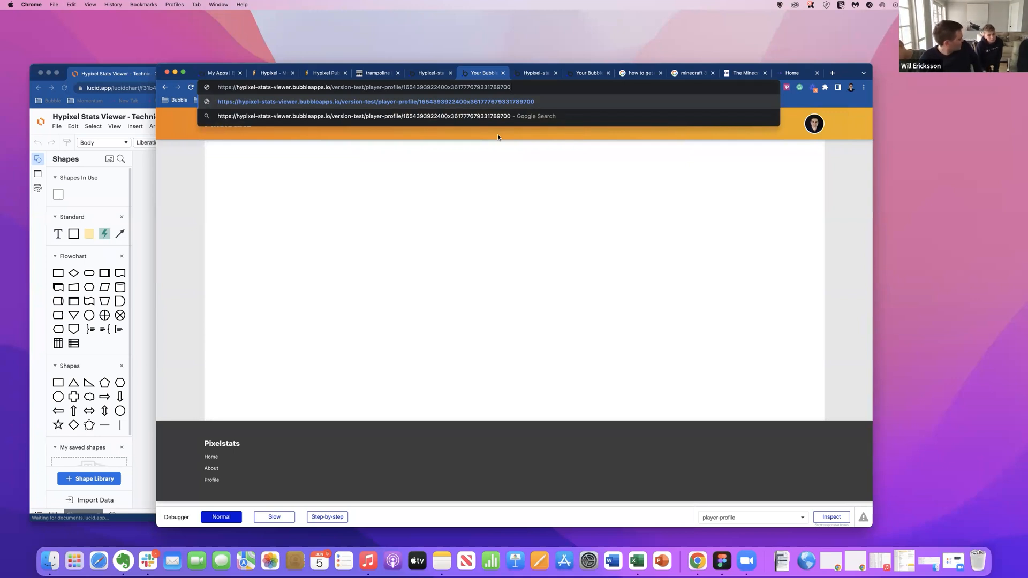
pyautogui.press('Return')
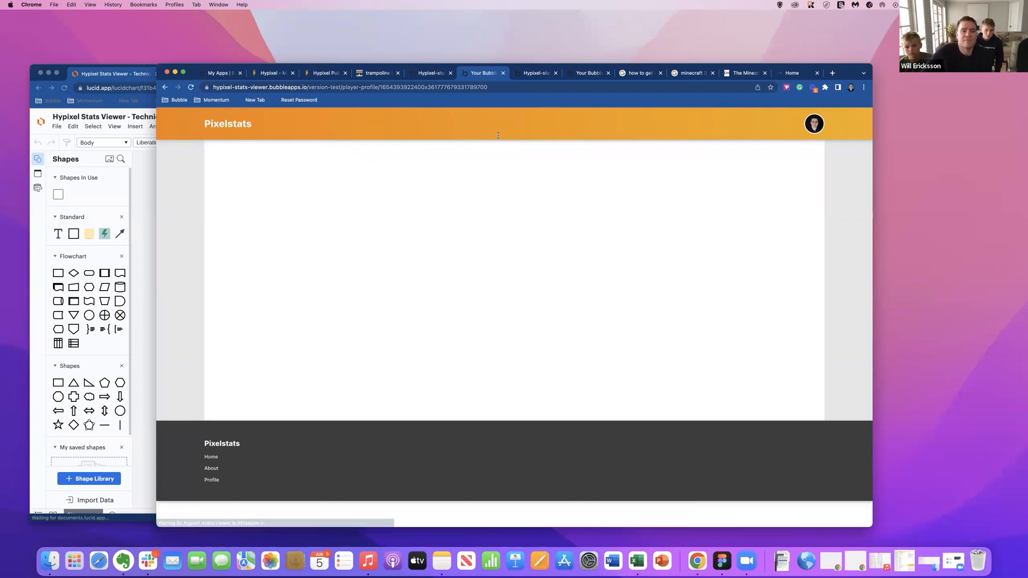
pyautogui.moveTo(380, 87); pyautogui.dragTo(489, 99)
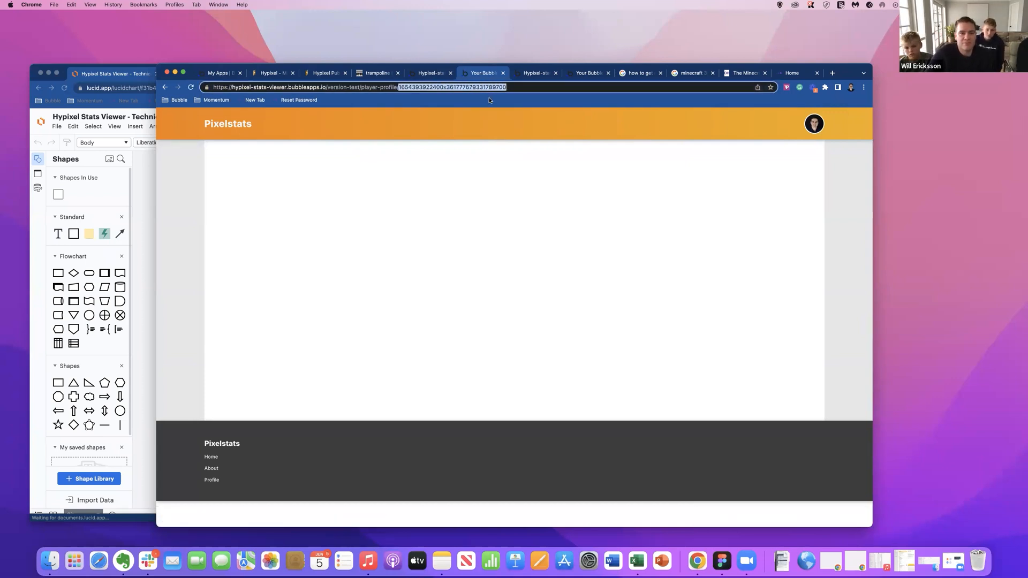
# Allow everyone else to view all fields and attached files in the User type's default privacy permissions.
pyautogui.click(428, 74)
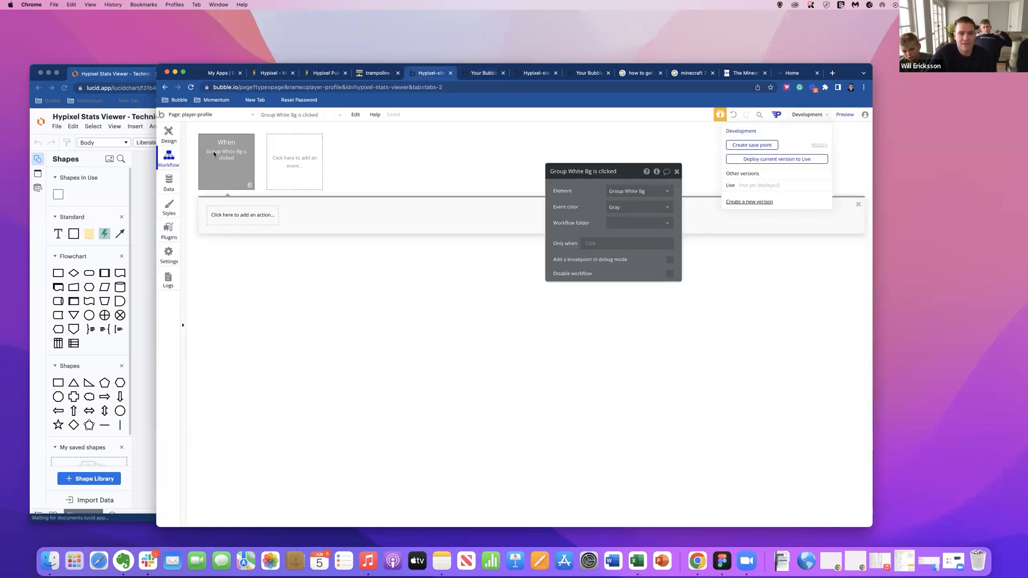
pyautogui.click(170, 138)
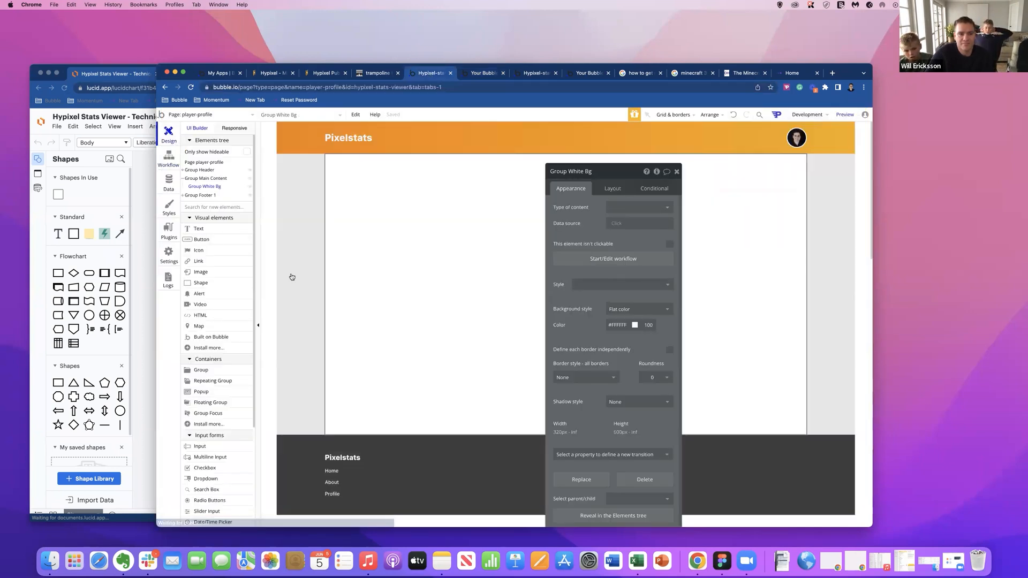
pyautogui.click(170, 187)
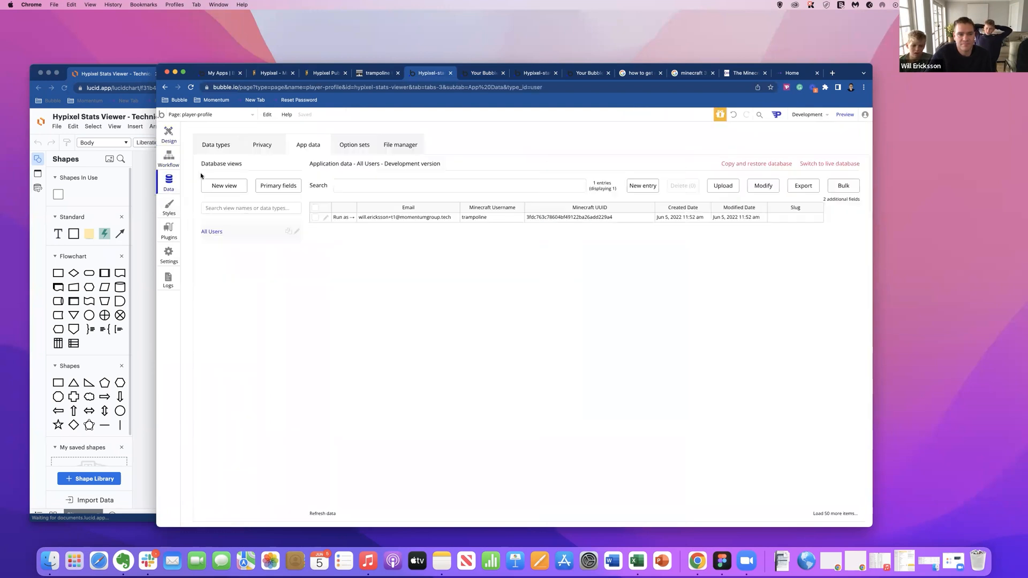
pyautogui.click(261, 146)
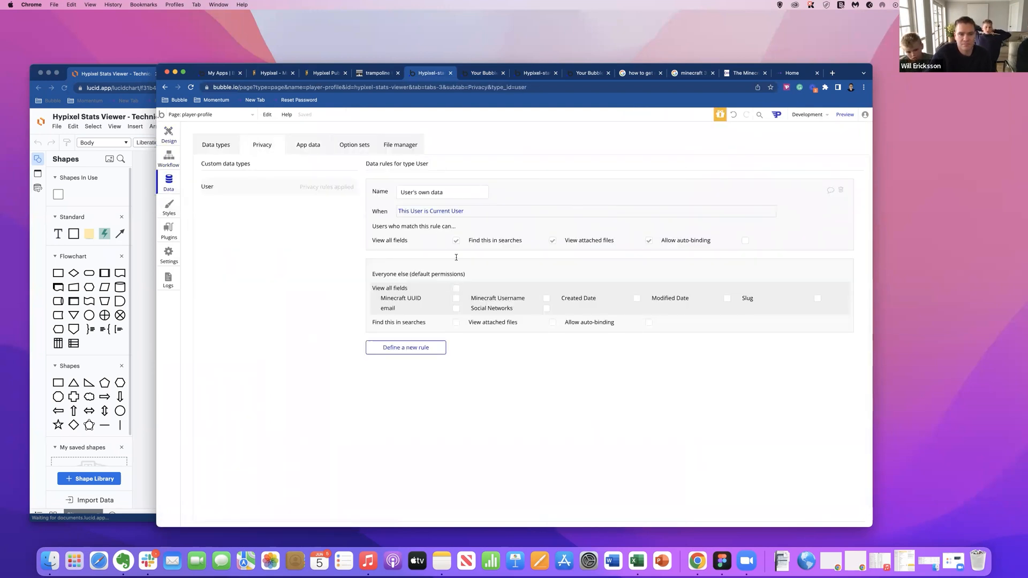
pyautogui.click(456, 288)
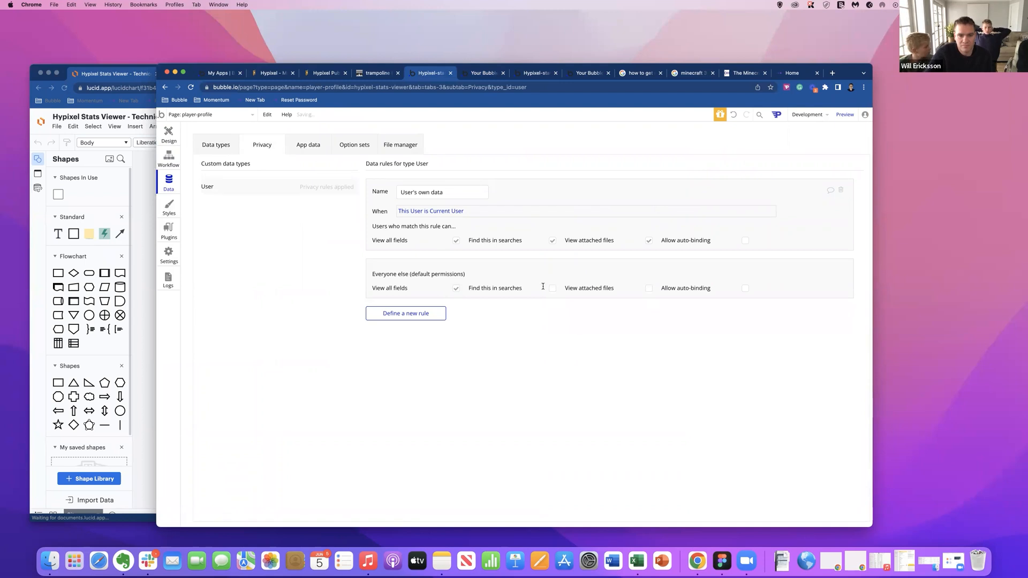
pyautogui.click(646, 290)
# Add a text element to Group White Bg that displays Current Page User's Minecraft Username.
pyautogui.click(169, 135)
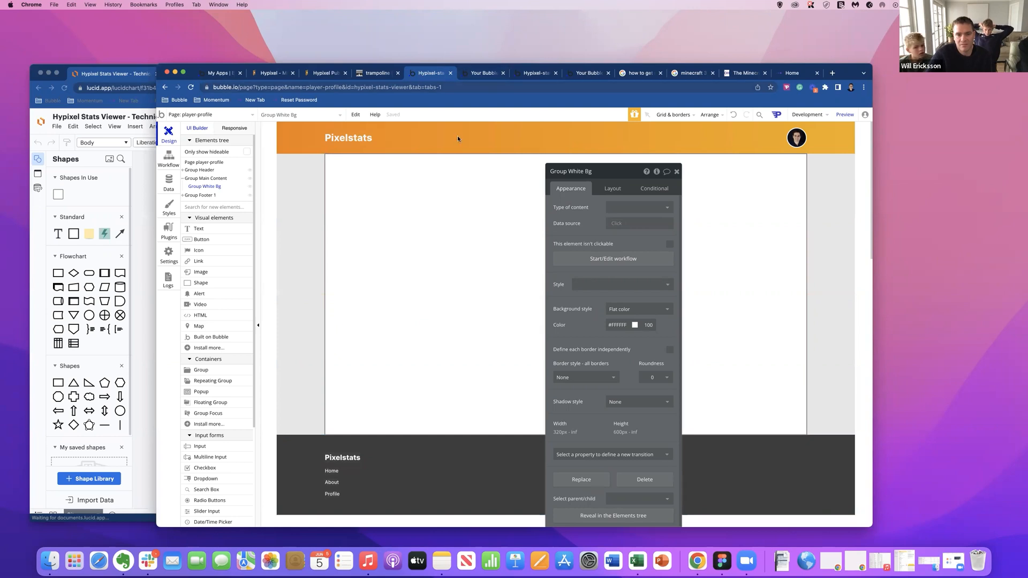
pyautogui.click(199, 230)
pyautogui.click(434, 229)
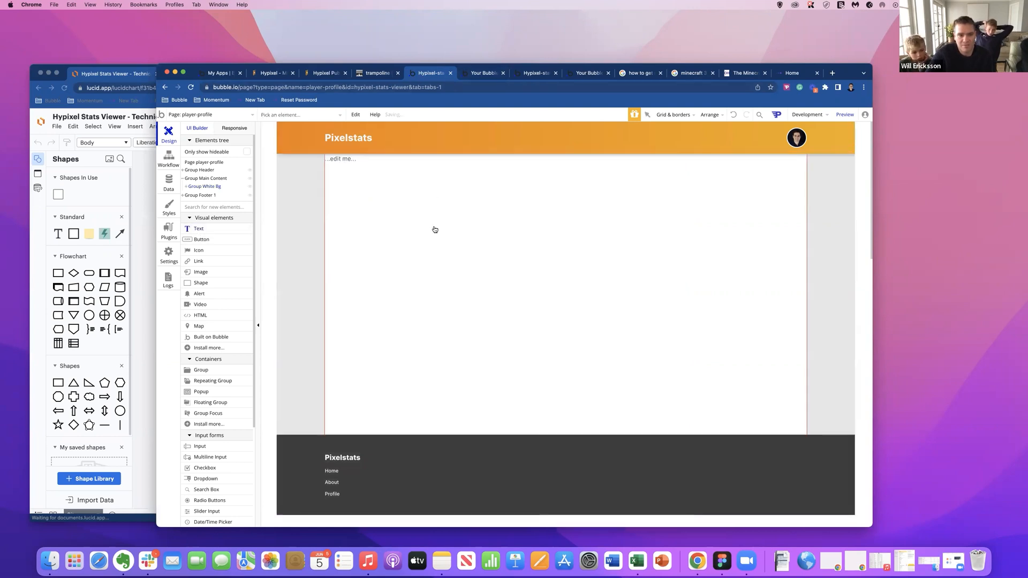
pyautogui.click(690, 207)
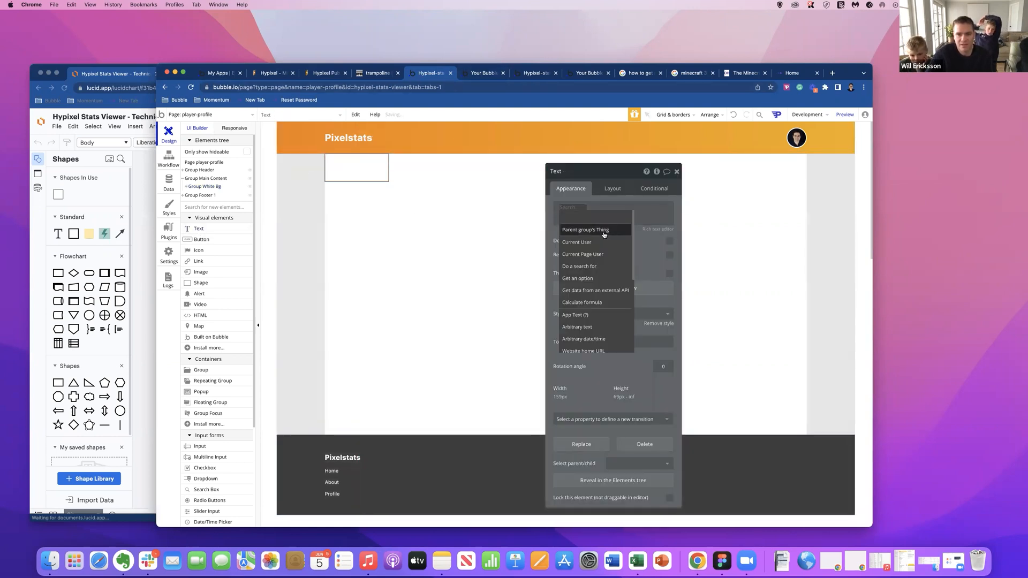
pyautogui.click(591, 255)
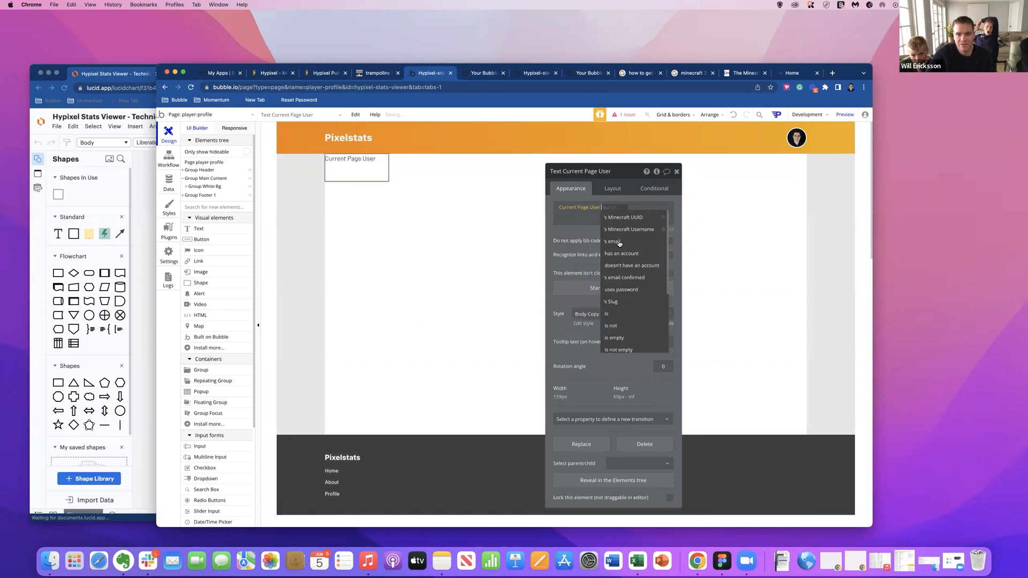
pyautogui.click(629, 229)
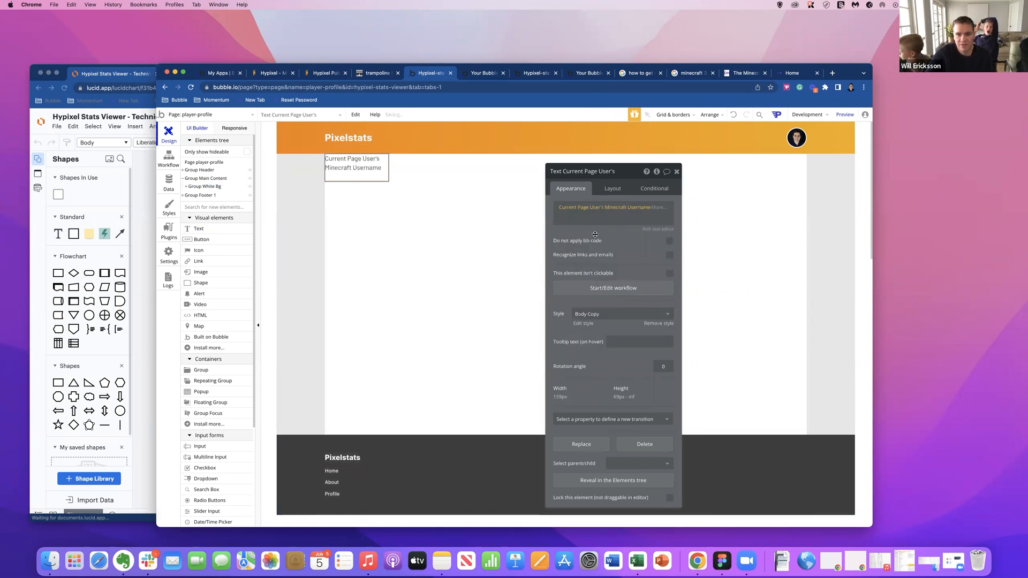
# Preview the player-profile page for the trampoline user by putting the unique id in the URL, and return to the editor.
pyautogui.click(841, 114)
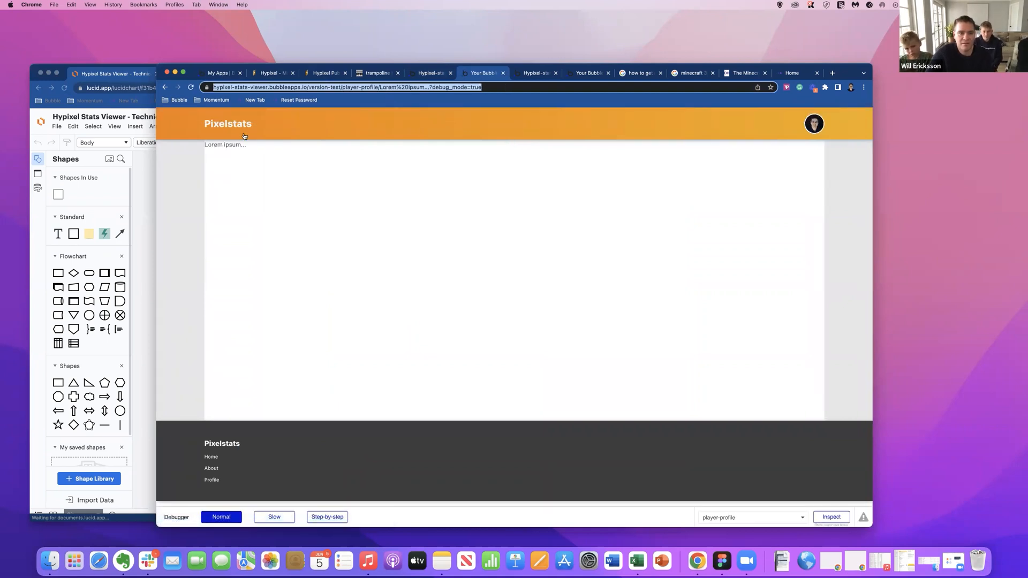
pyautogui.click(163, 88)
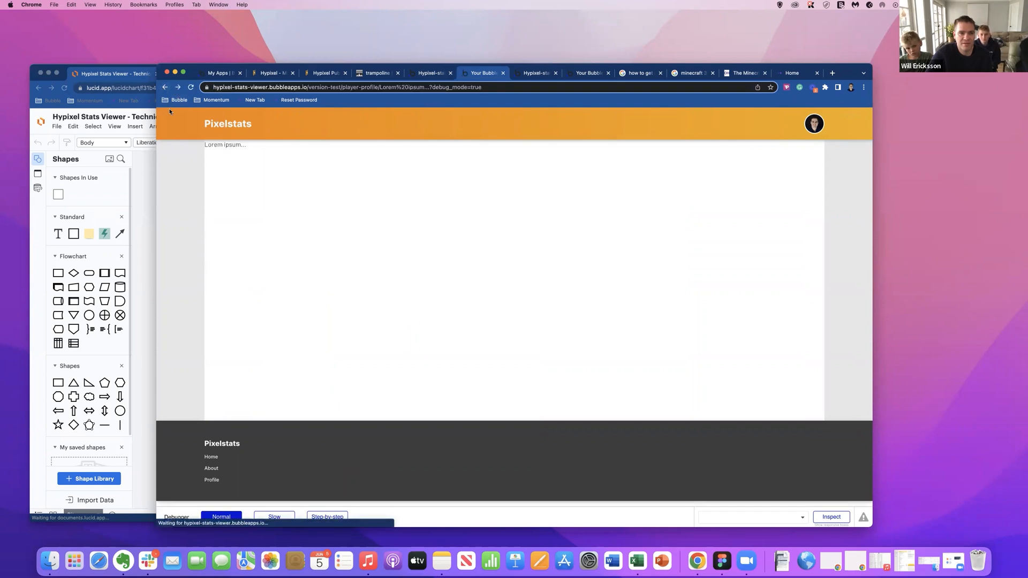
pyautogui.moveTo(379, 89); pyautogui.dragTo(566, 91)
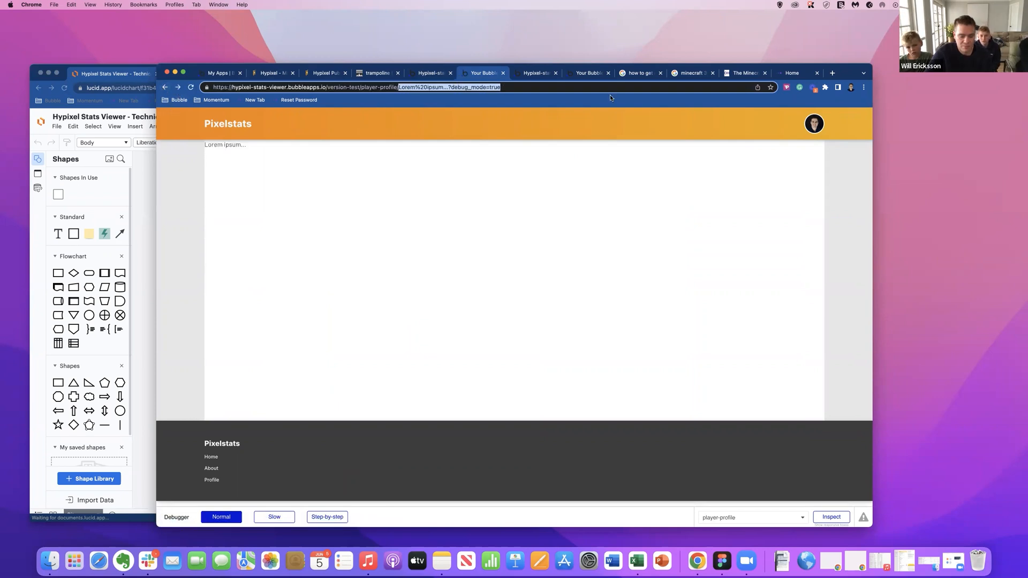
pyautogui.press('cmd+v')
pyautogui.press('Return')
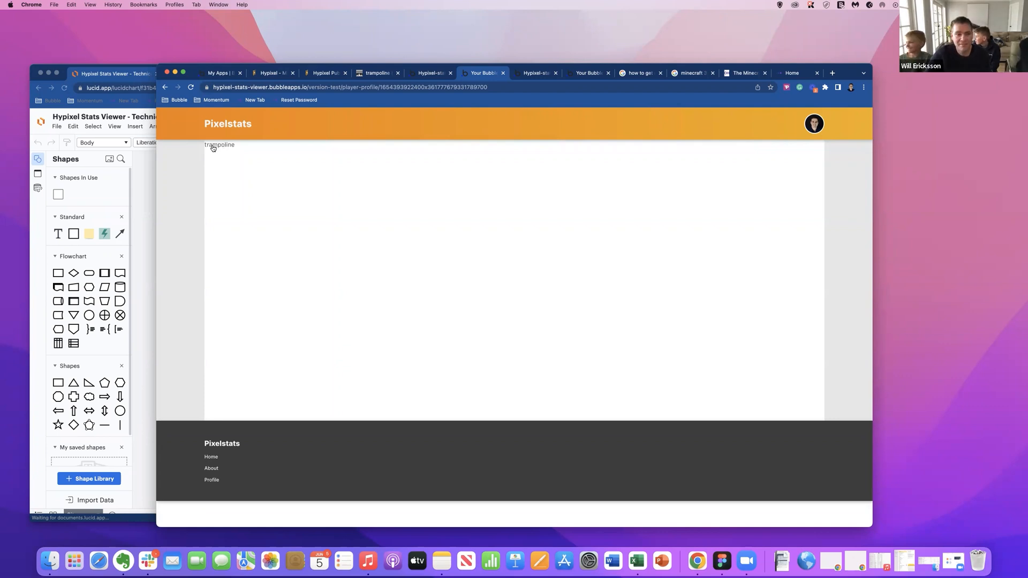
pyautogui.click(425, 75)
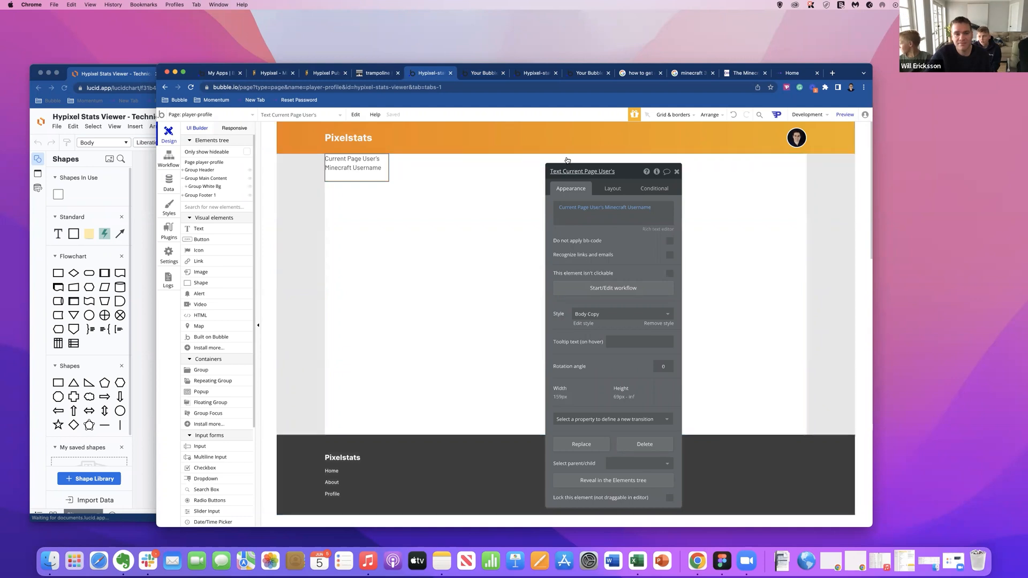
# Reload the player-profile preview with the unique id in its URL and highlight that id.
pyautogui.moveTo(575, 172); pyautogui.dragTo(523, 121)
pyautogui.moveTo(349, 156); pyautogui.dragTo(340, 165)
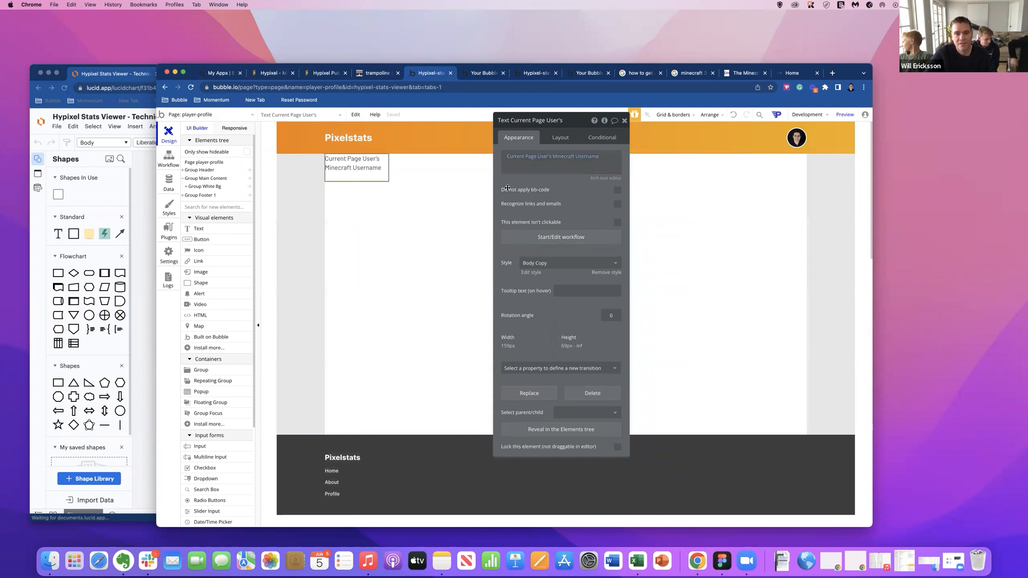
pyautogui.click(479, 74)
pyautogui.click(401, 89)
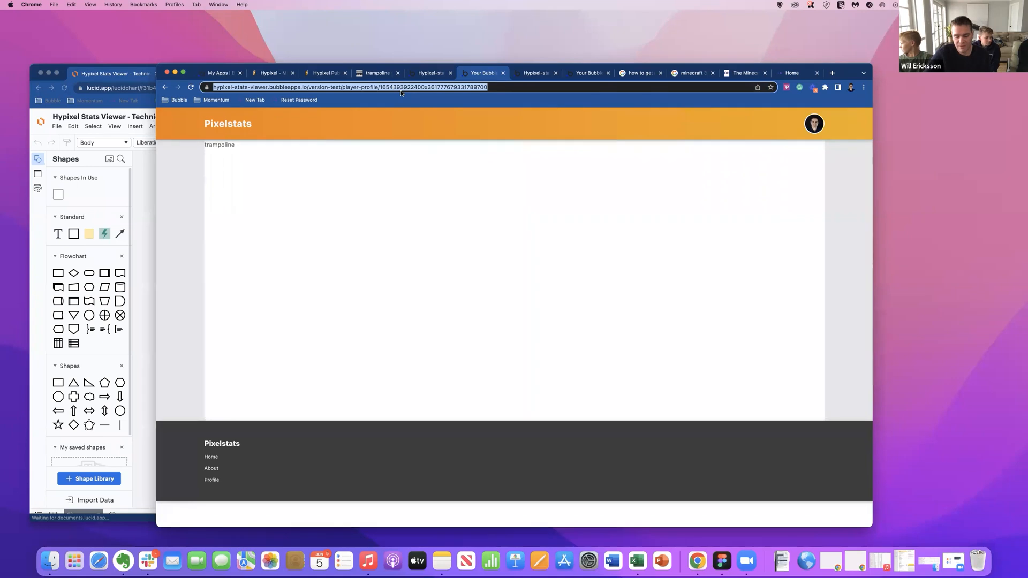
pyautogui.press('Return')
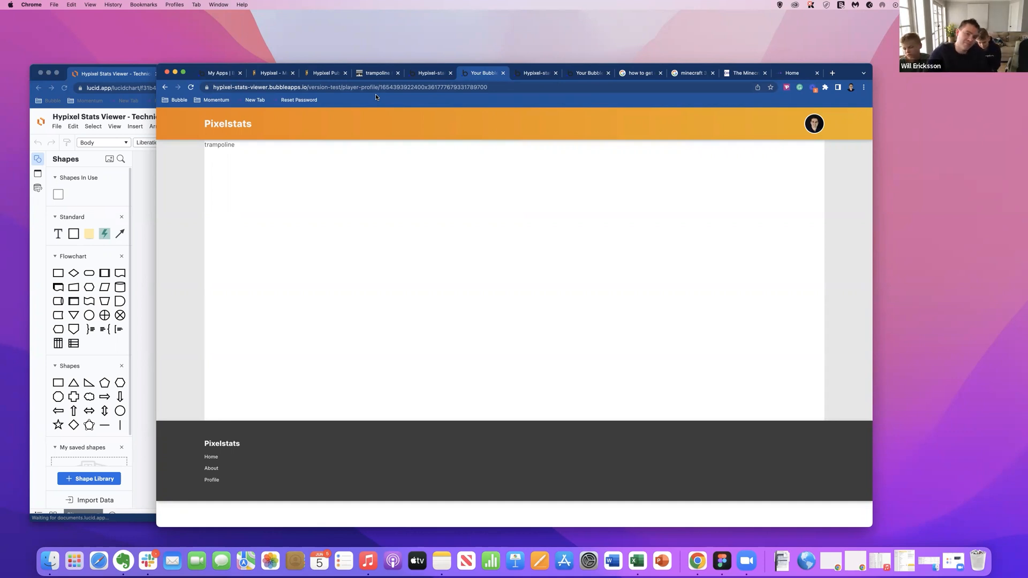
pyautogui.moveTo(380, 86); pyautogui.dragTo(509, 89)
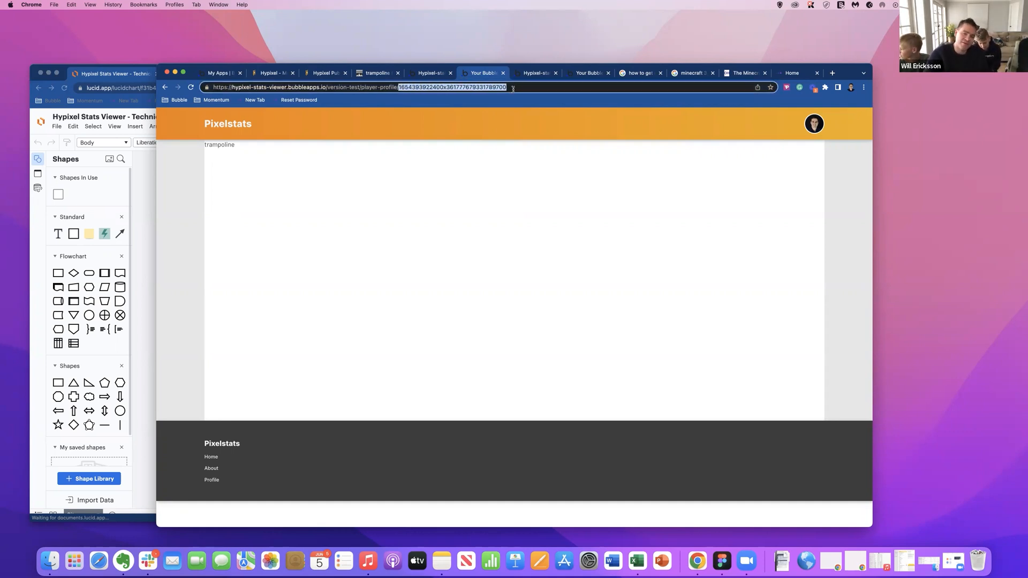
# In the app data, set the trampoline user's slug to some-user-name-here and save the database entry.
pyautogui.click(431, 72)
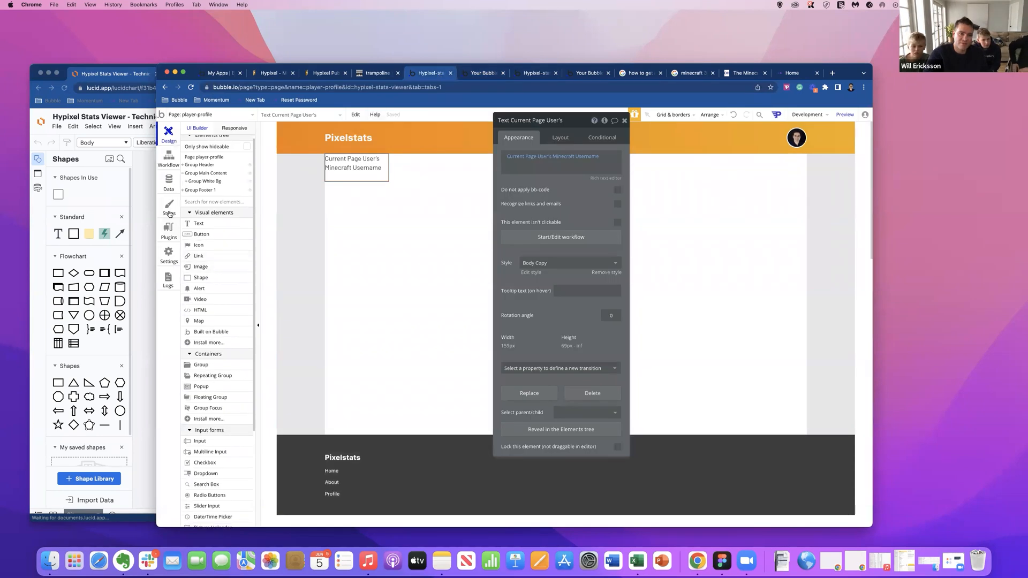
pyautogui.click(168, 181)
pyautogui.click(309, 145)
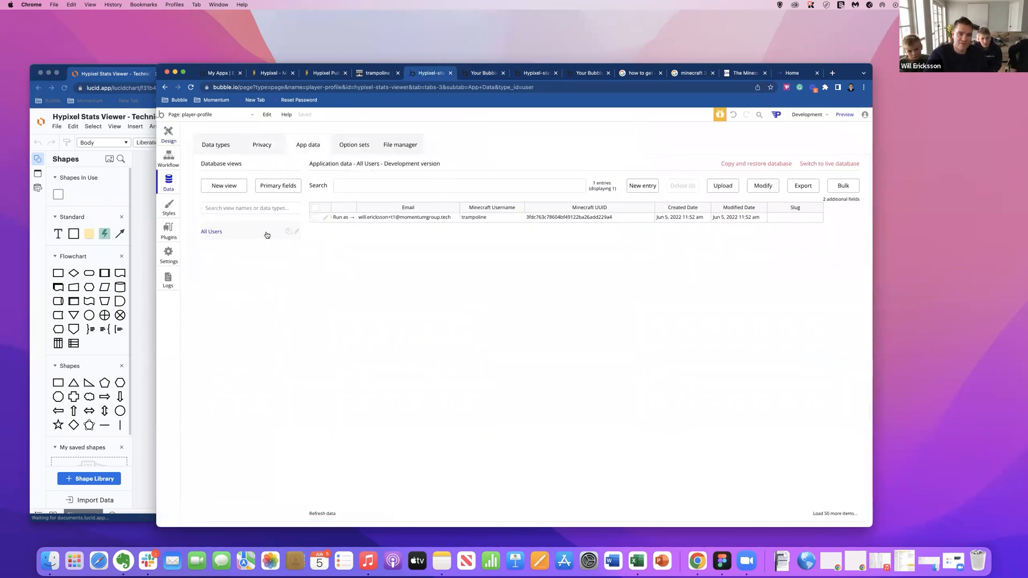
pyautogui.click(325, 218)
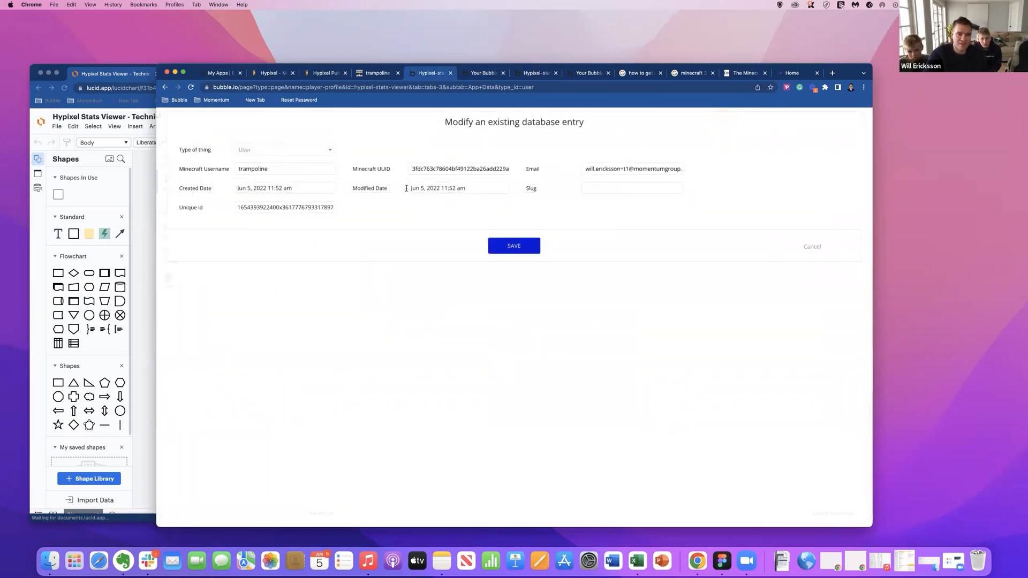
pyautogui.click(611, 184)
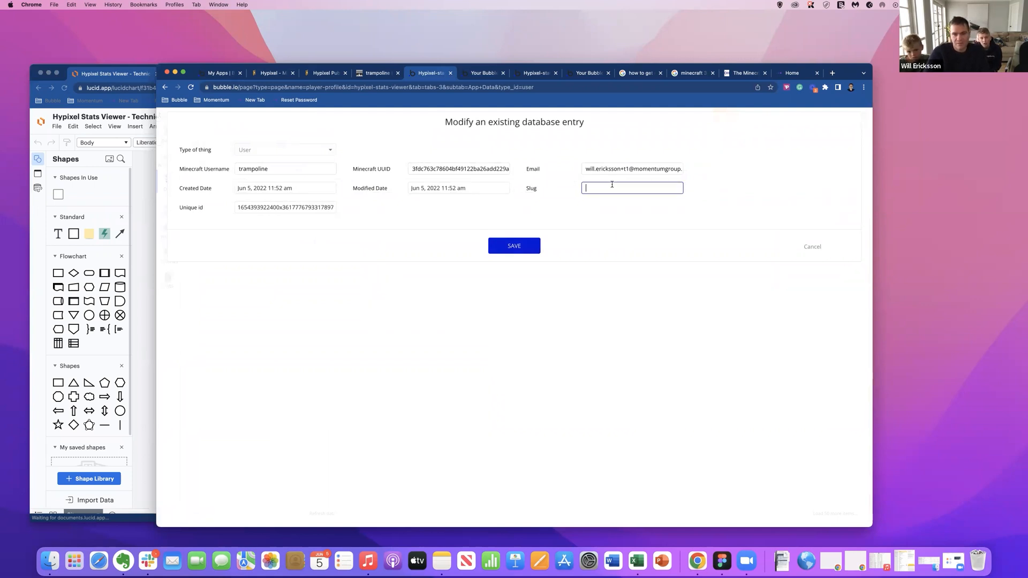
pyautogui.write('some-user-name')
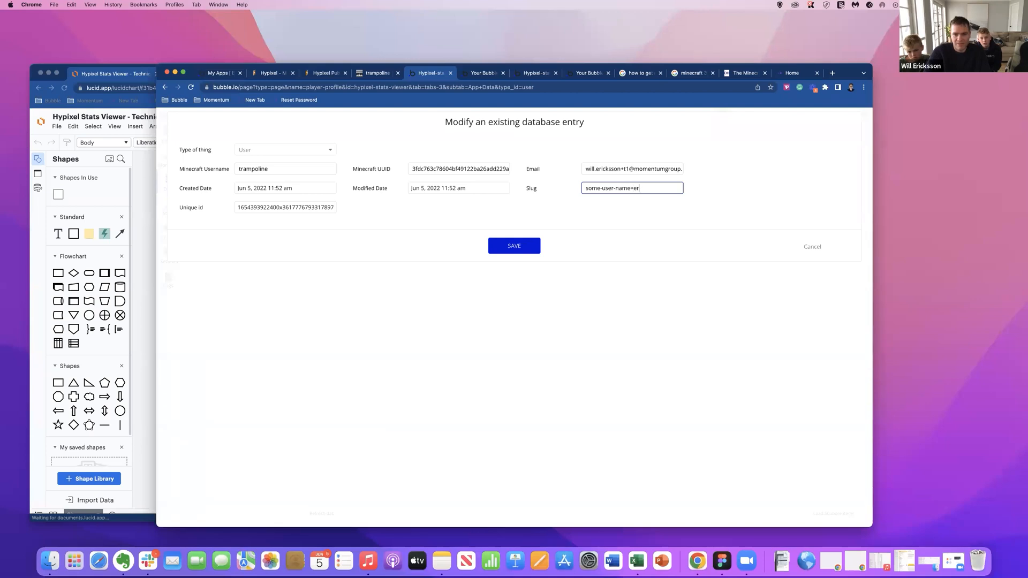
pyautogui.write('-hr')
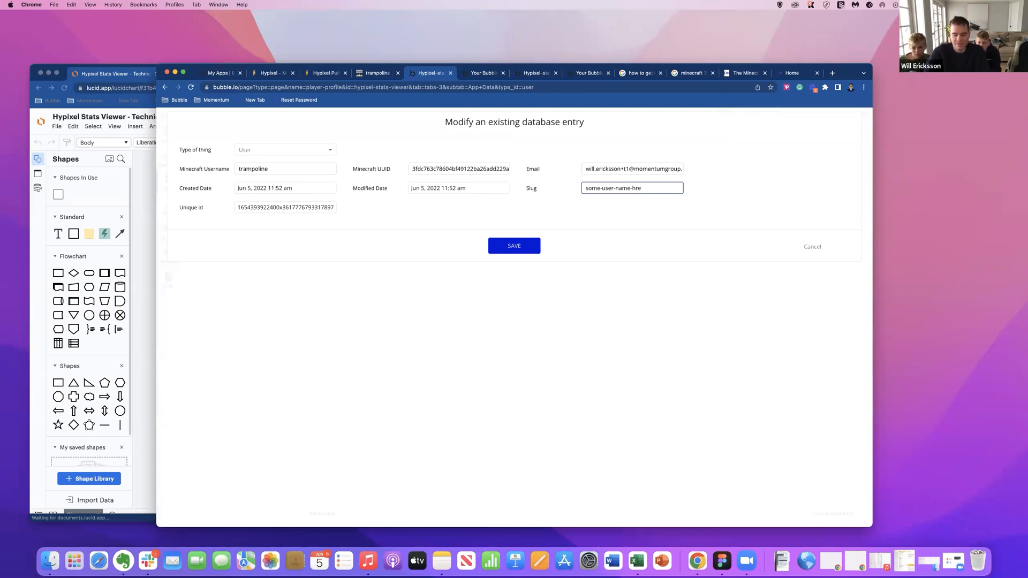
pyautogui.press('BackSpace')
pyautogui.write('ere')
pyautogui.click(534, 247)
pyautogui.click(516, 209)
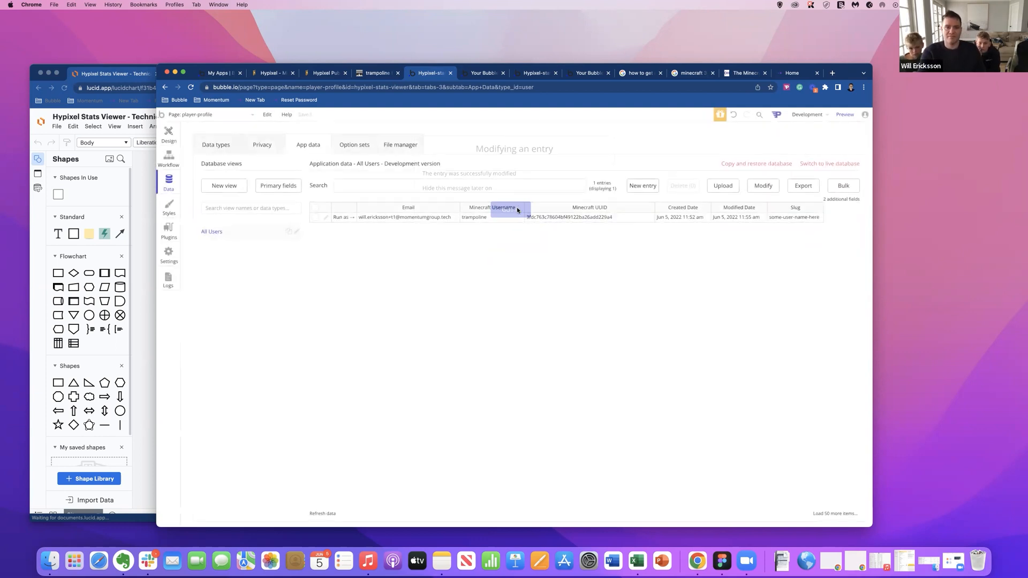
# Load the player-profile preview with the slug some-user-name-here replacing the unique id in its URL.
pyautogui.click(476, 77)
pyautogui.click(387, 87)
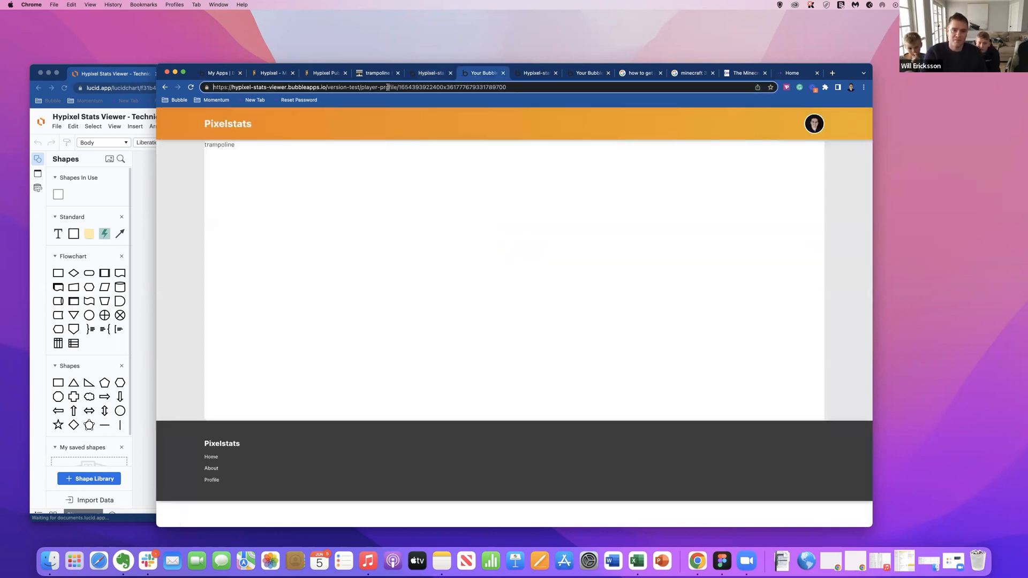
pyautogui.press('Return')
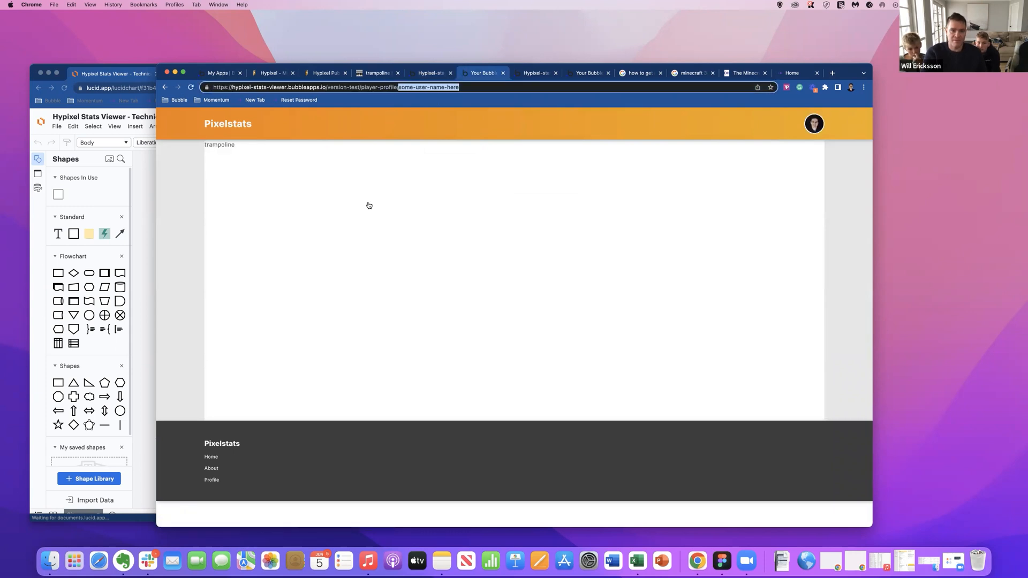
pyautogui.click(397, 86)
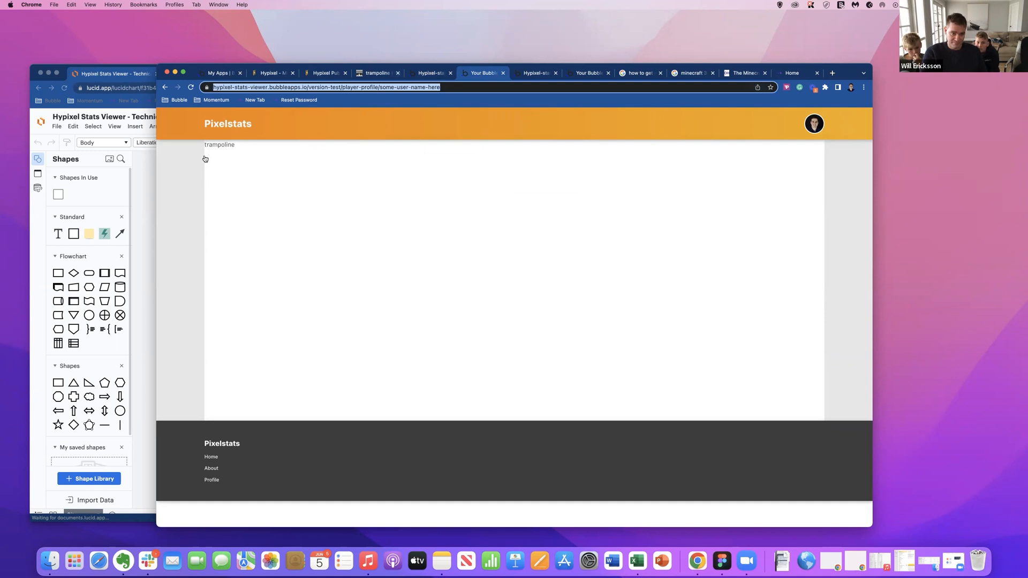